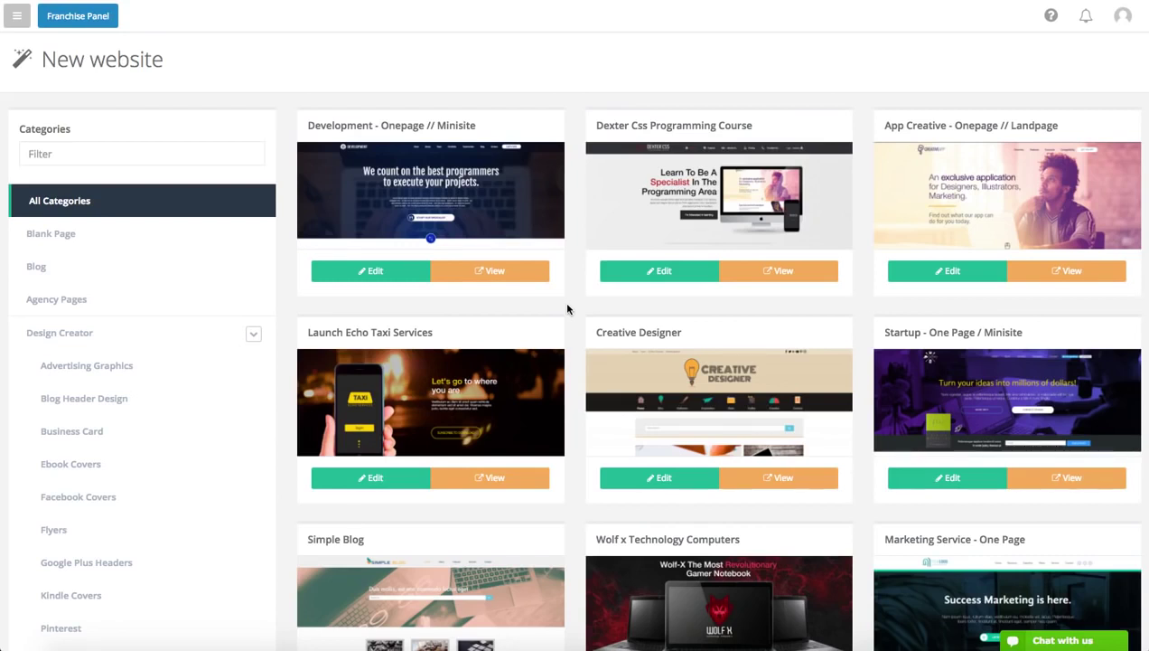
Step: Try out the blank-page template All Blank Page - Clean Banners in the editor and leave it without saving
left_click(71, 240)
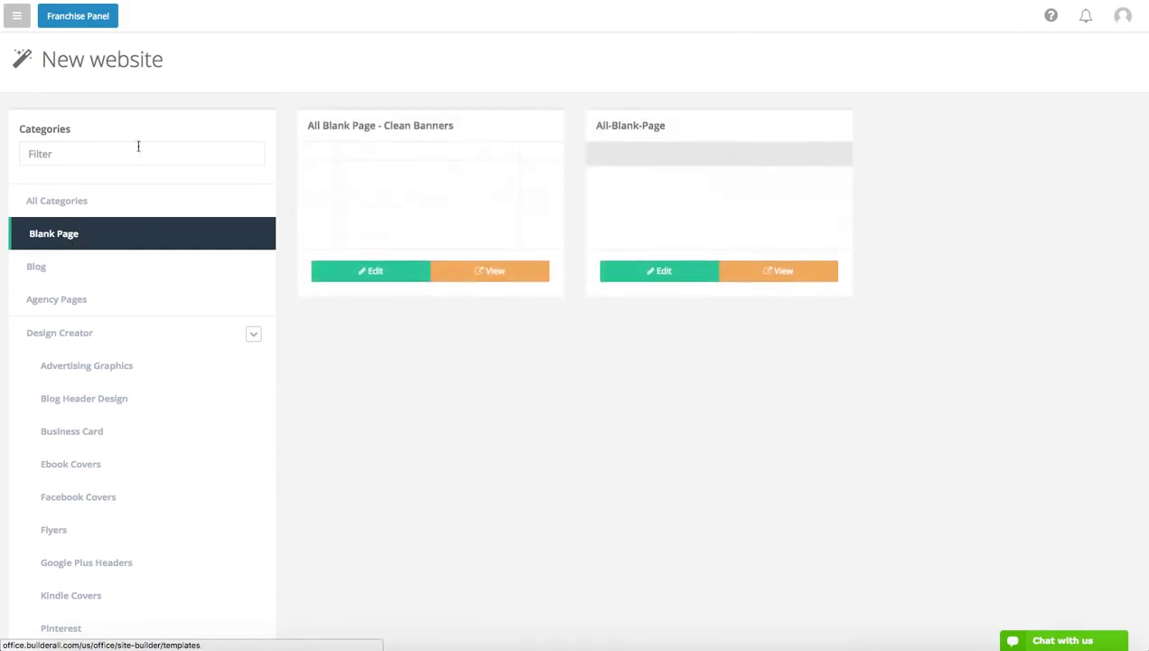
left_click(361, 276)
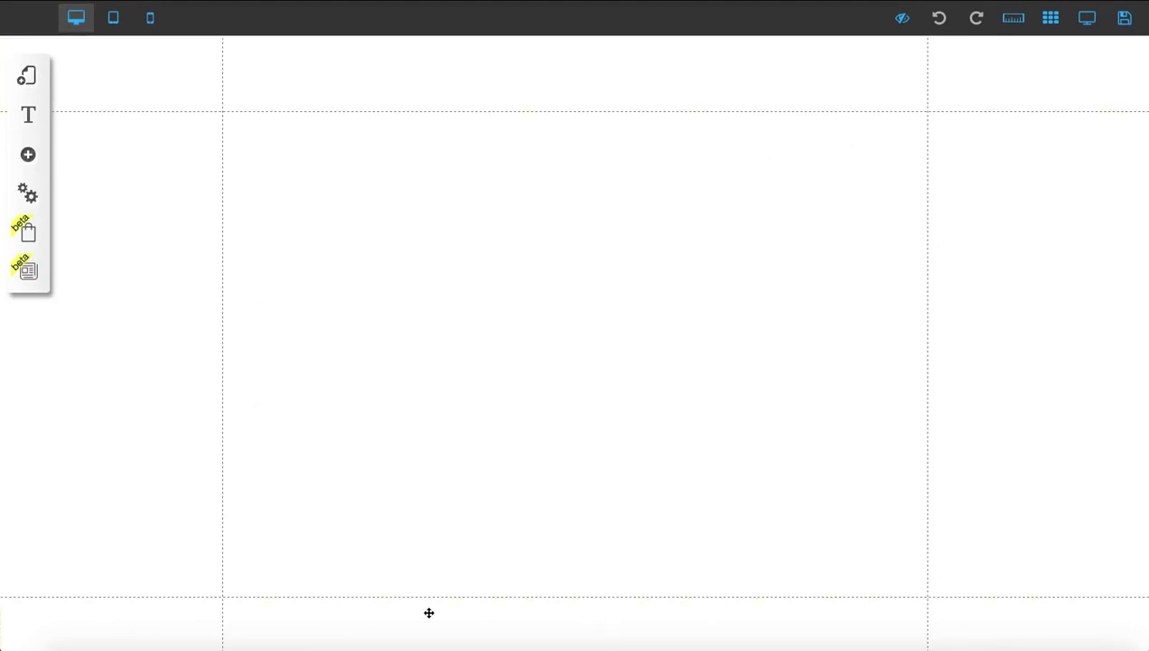
left_click_drag(423, 615, 420, 585)
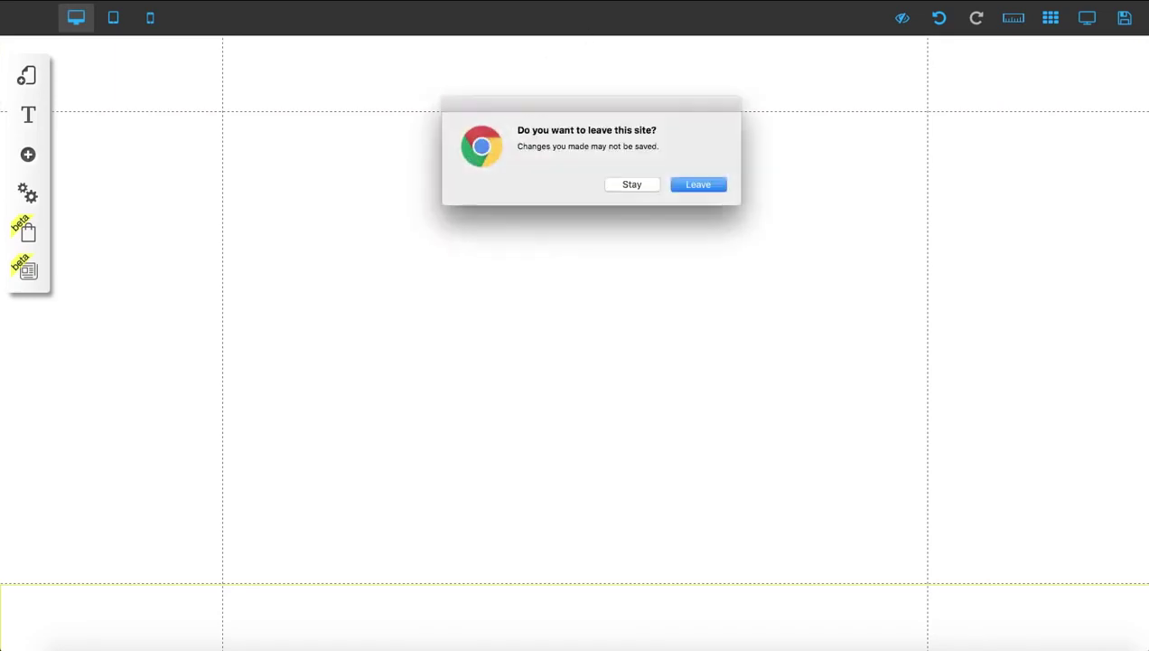
left_click(695, 186)
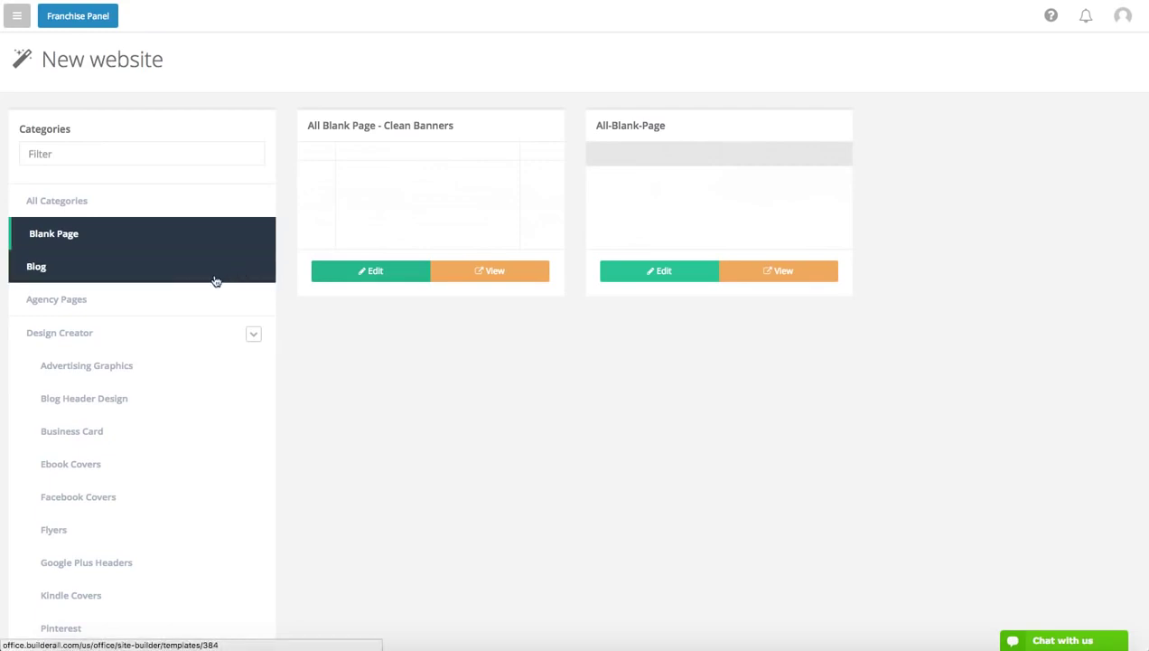
Step: Filter the template categories by EXPRESS and list the templates of the Express category
left_click(159, 161)
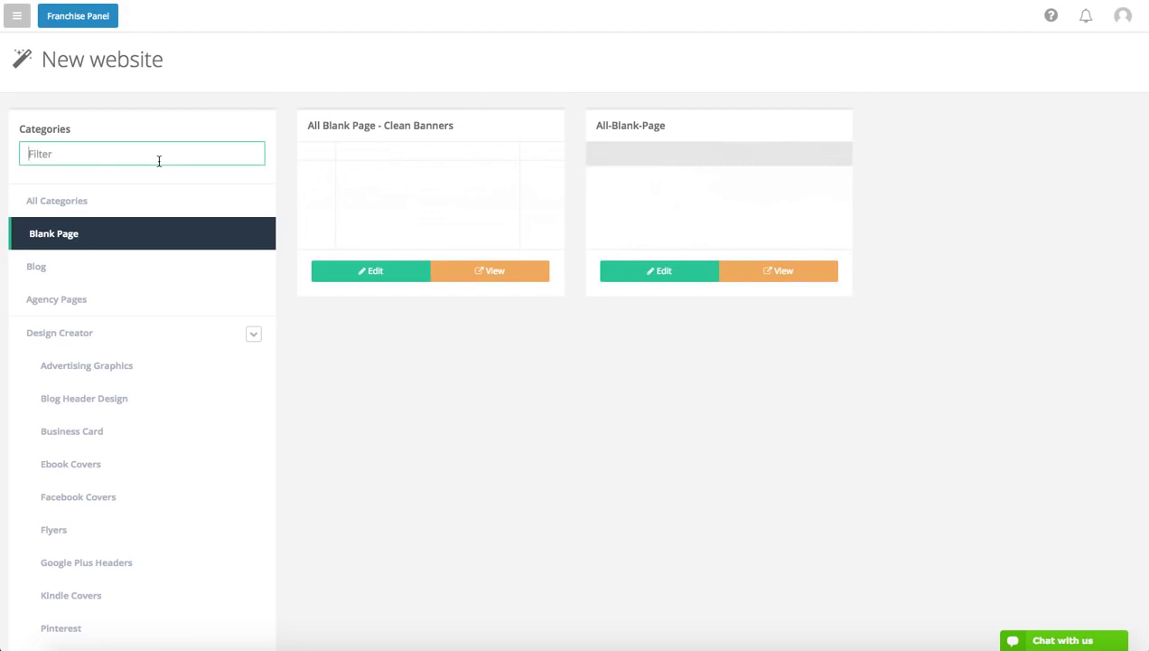
type("EXPRESS")
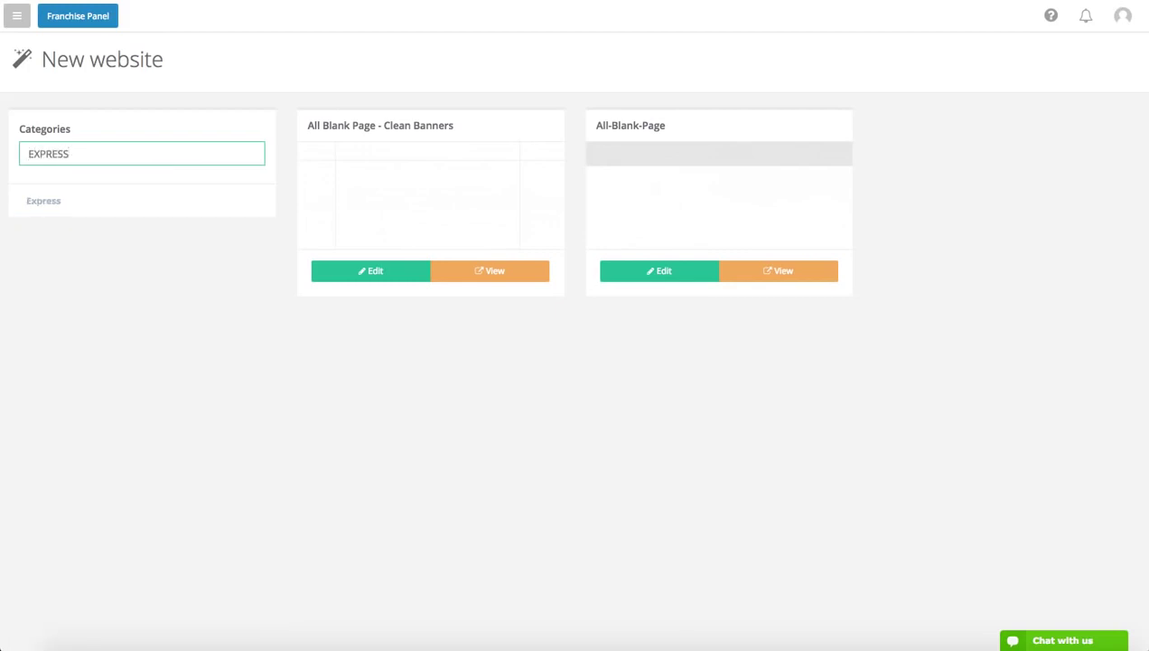
scroll(141, 172, "down", 1)
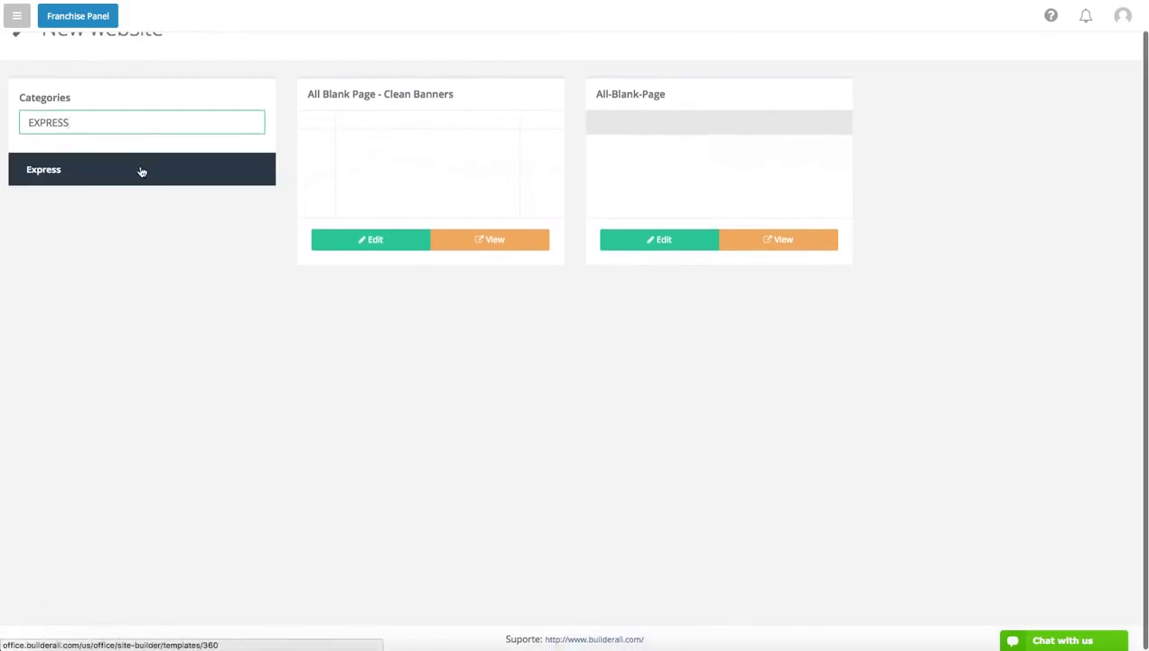
left_click(139, 168)
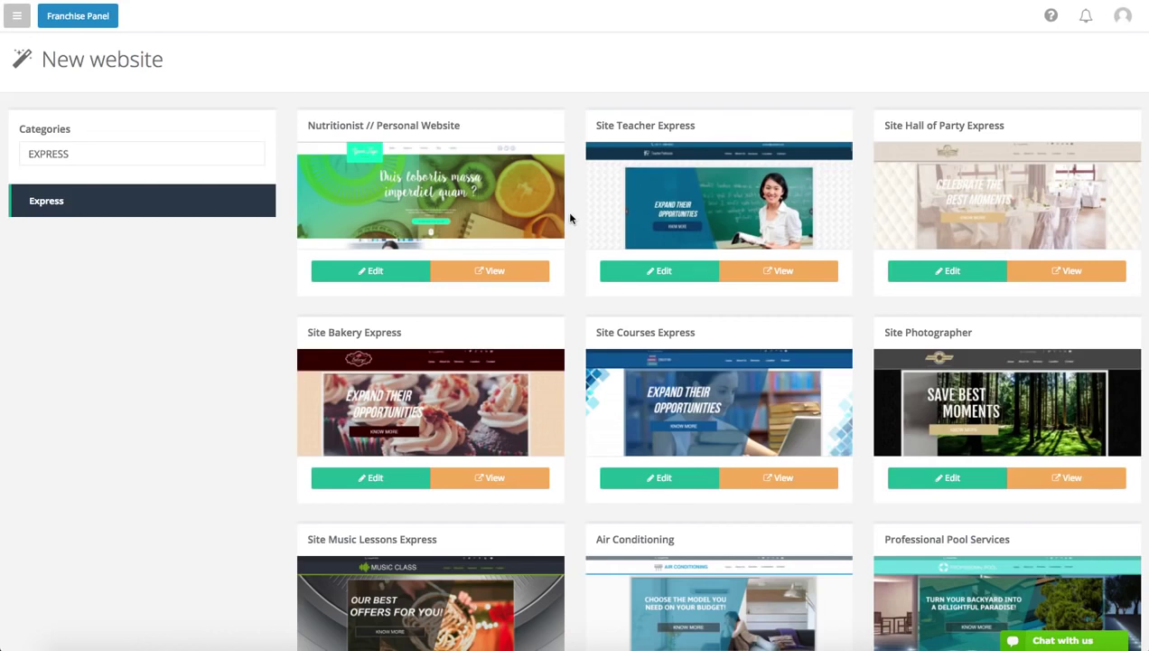
Step: Browse the Express templates, open the preview of Site Bakery Express, and dismiss the page translation offer
scroll(569, 217, "down", 3)
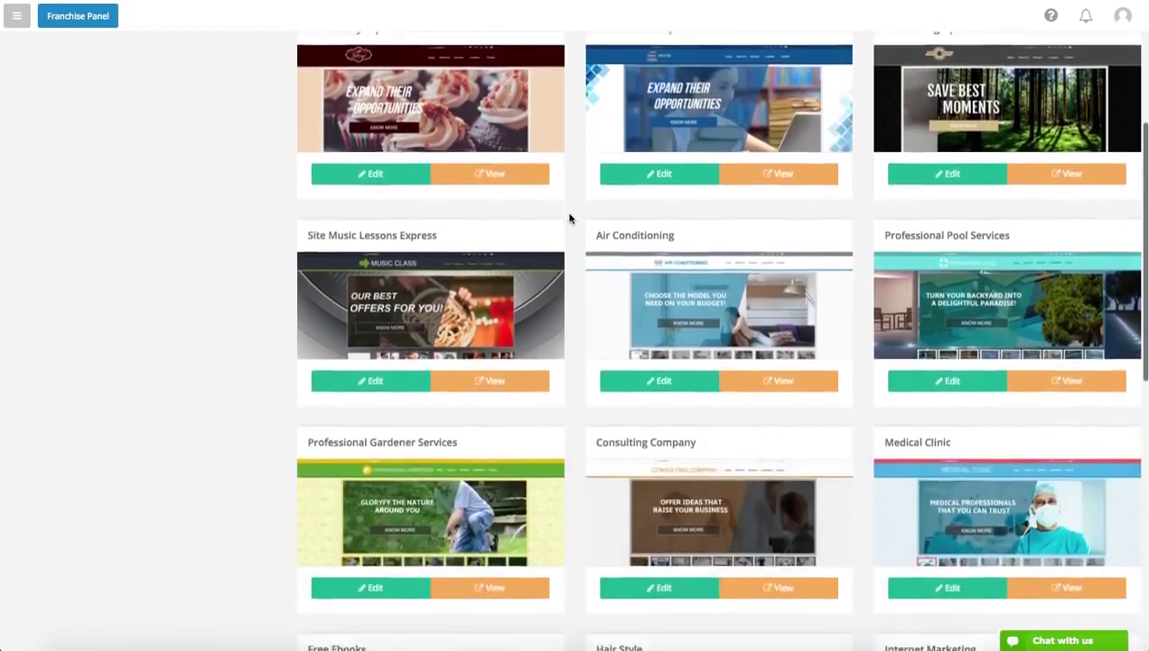
scroll(569, 218, "down", 3)
scroll(570, 218, "up", 1)
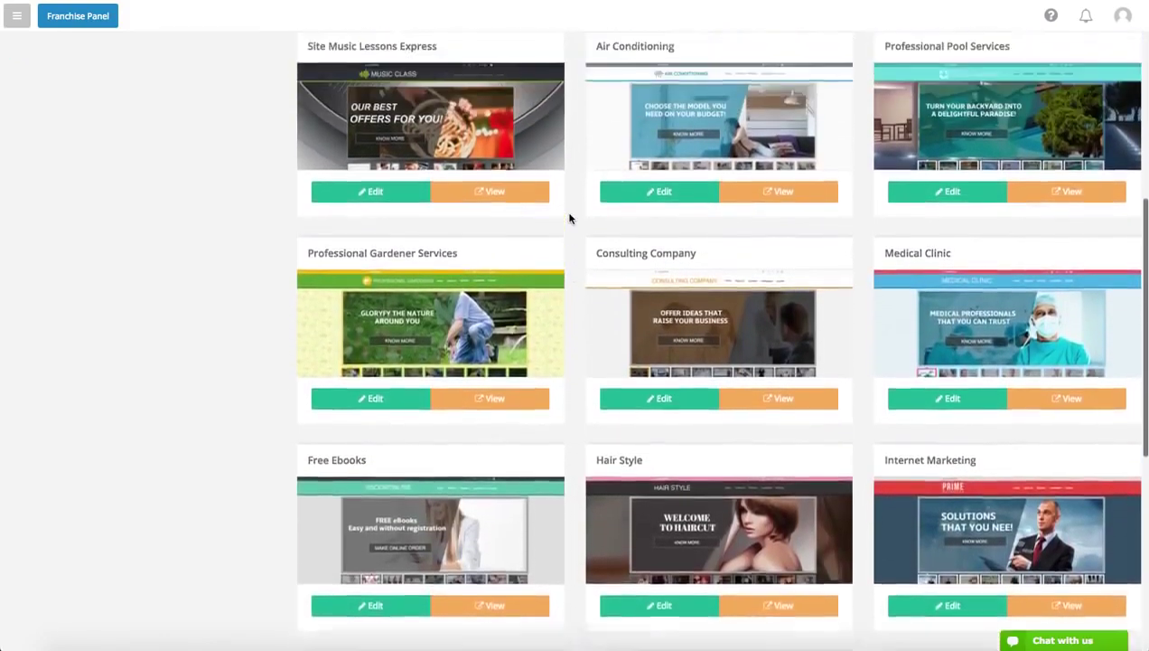
scroll(570, 218, "up", 1)
scroll(569, 218, "up", 1)
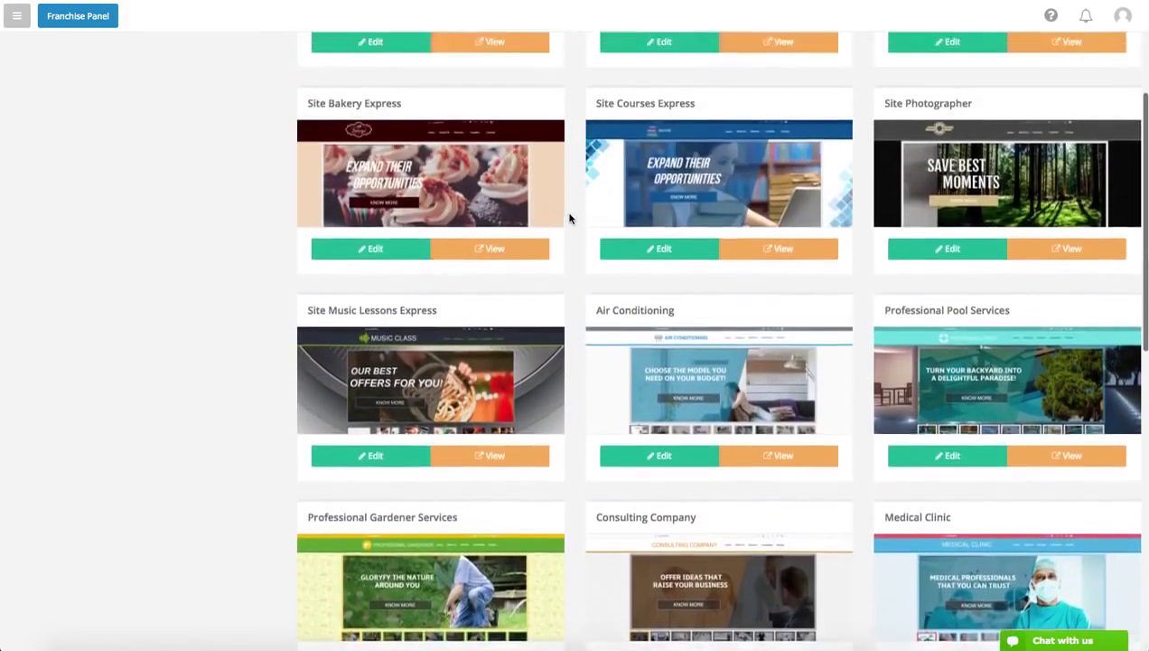
left_click(517, 264)
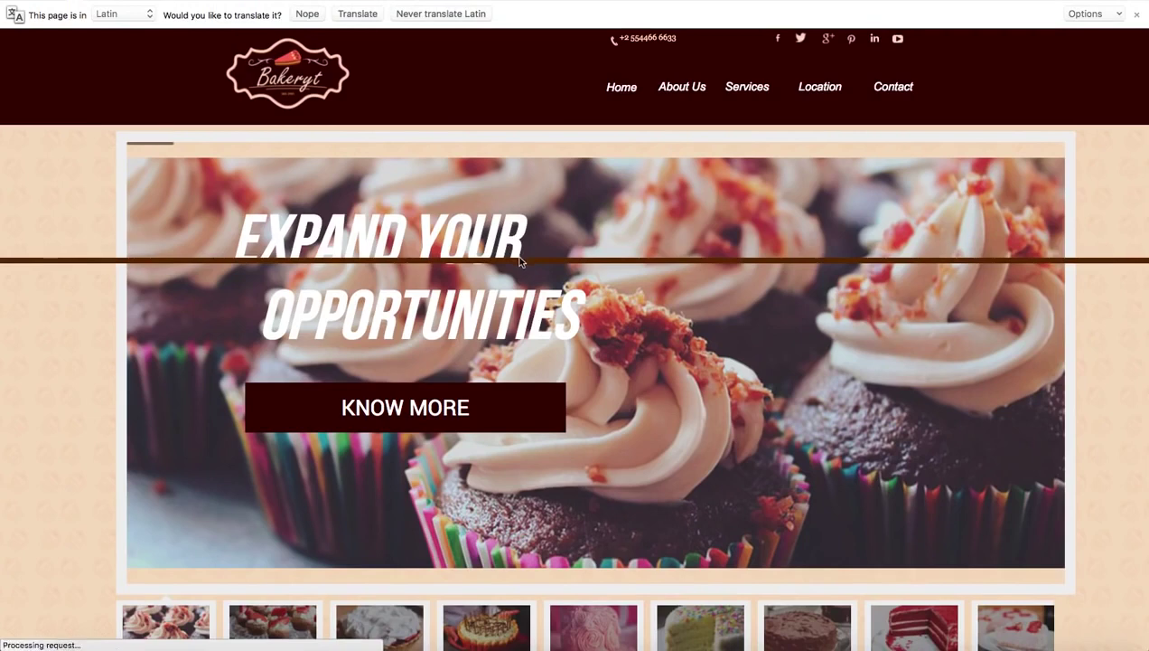
scroll(950, 67, "down", 2)
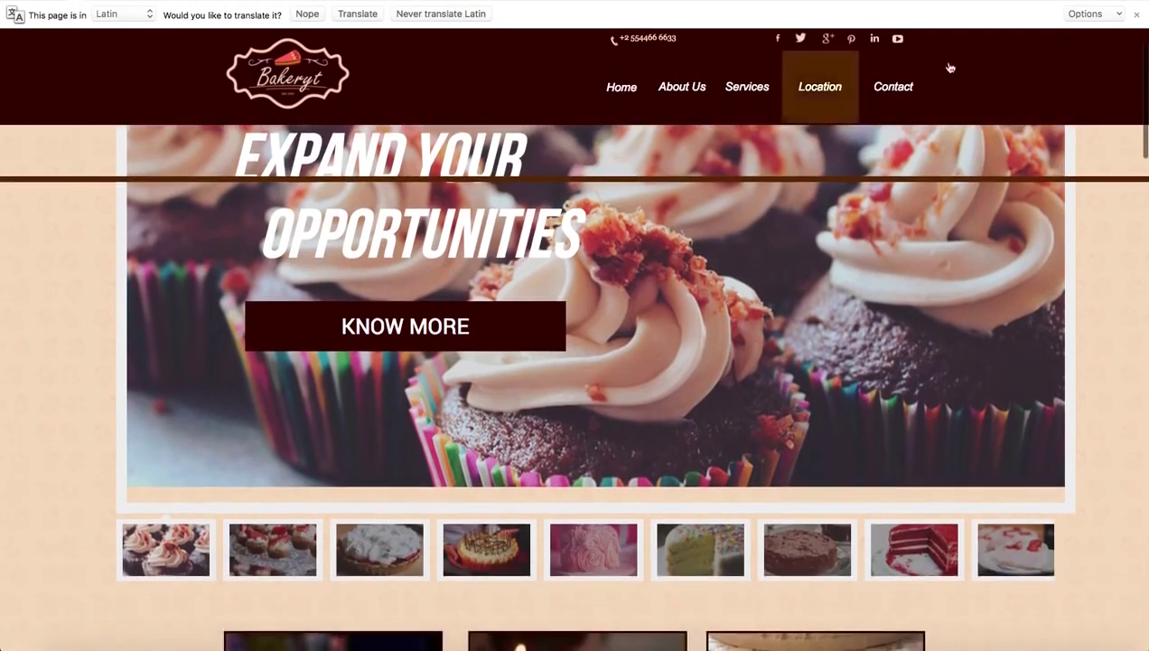
left_click(1136, 13)
scroll(1100, 68, "up", 2)
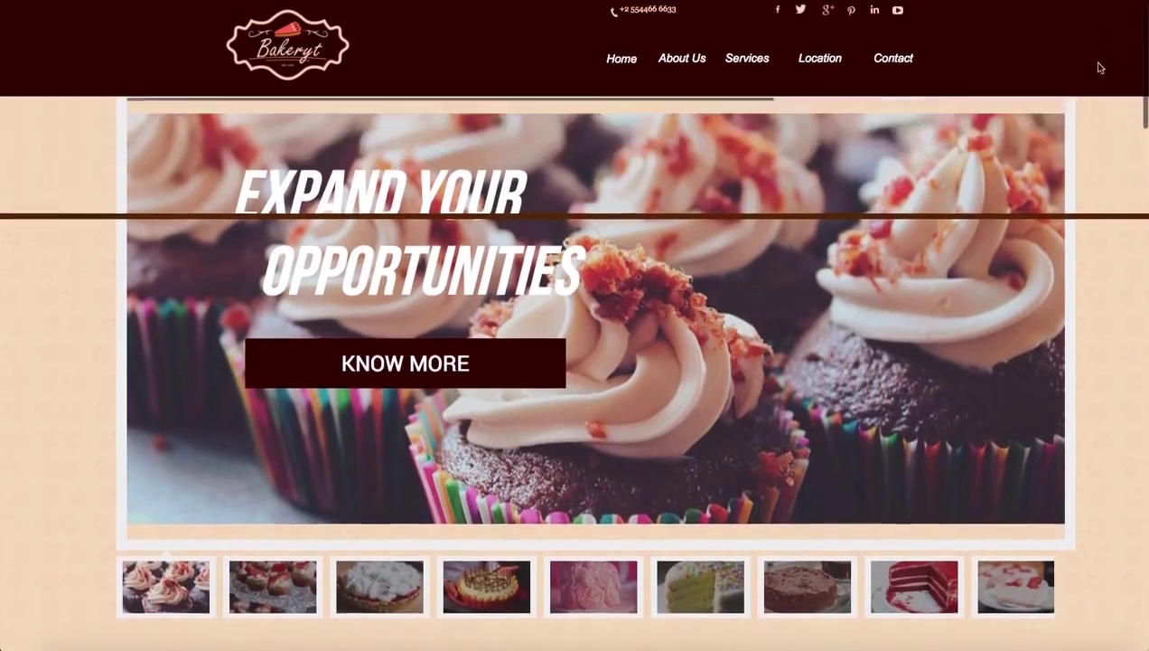
Step: Look over the bakery preview's upper sections and view the third, fourth and fifth images of its banner slideshow
scroll(1084, 91, "down", 4)
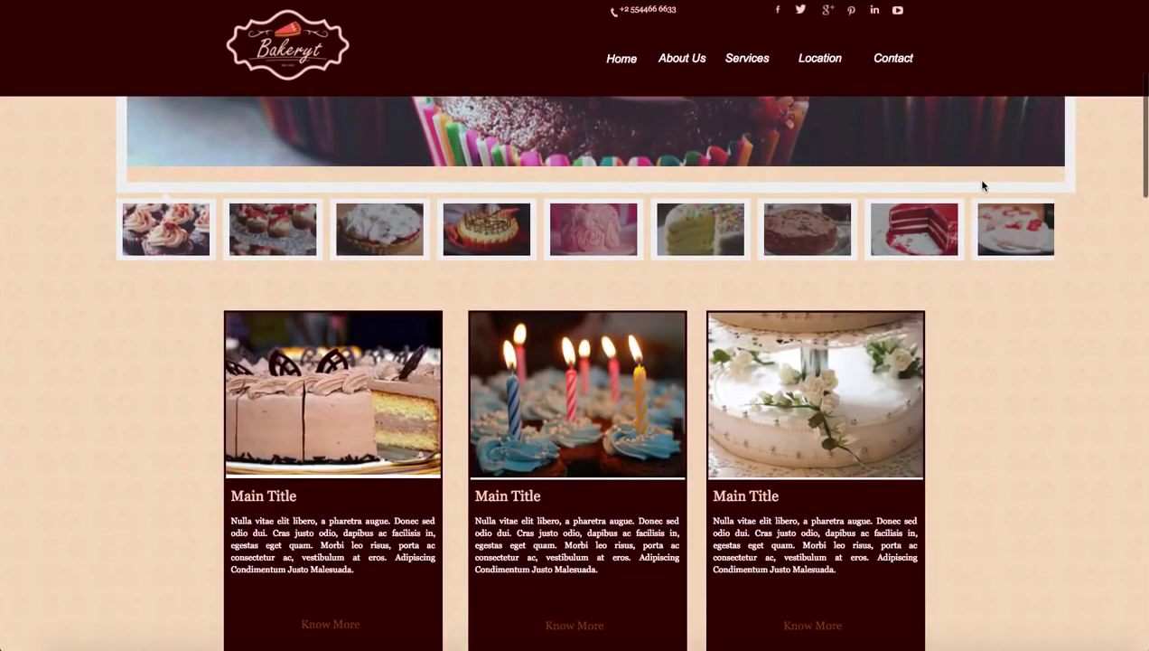
scroll(982, 184, "down", 2)
scroll(982, 184, "up", 6)
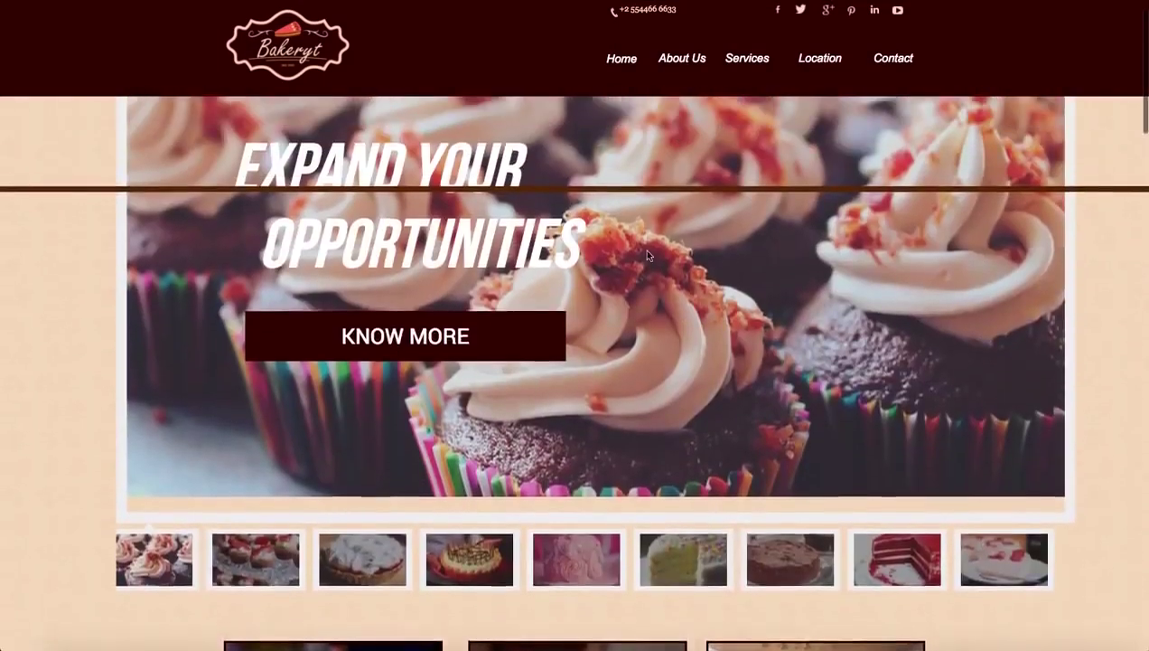
scroll(647, 255, "up", 1)
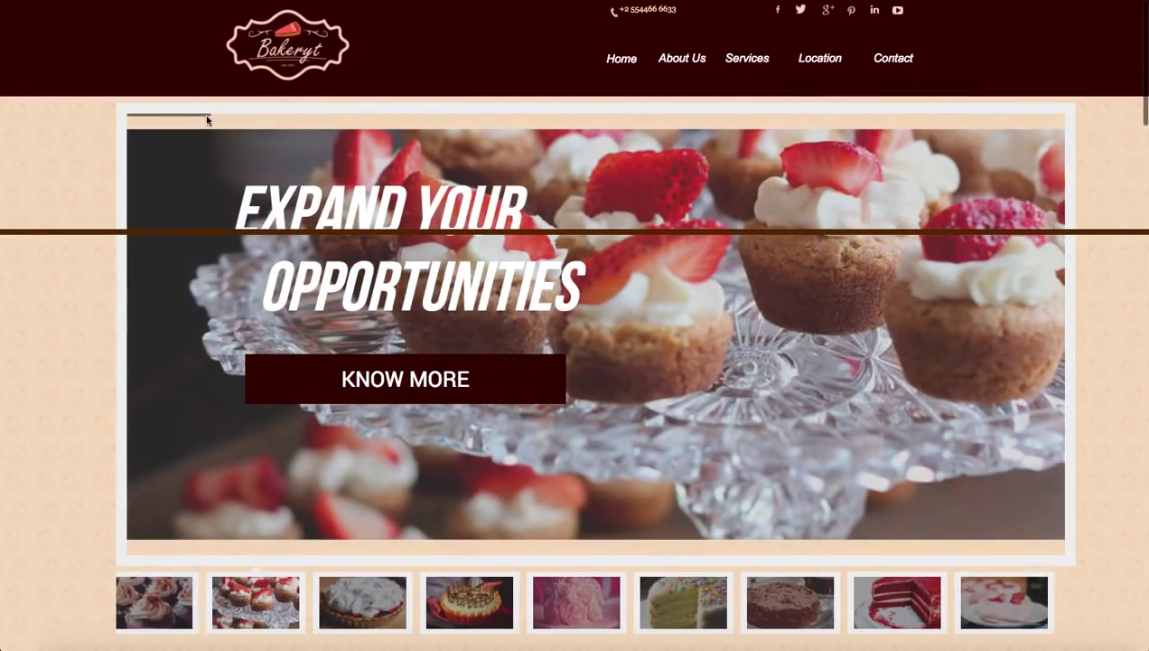
left_click(344, 607)
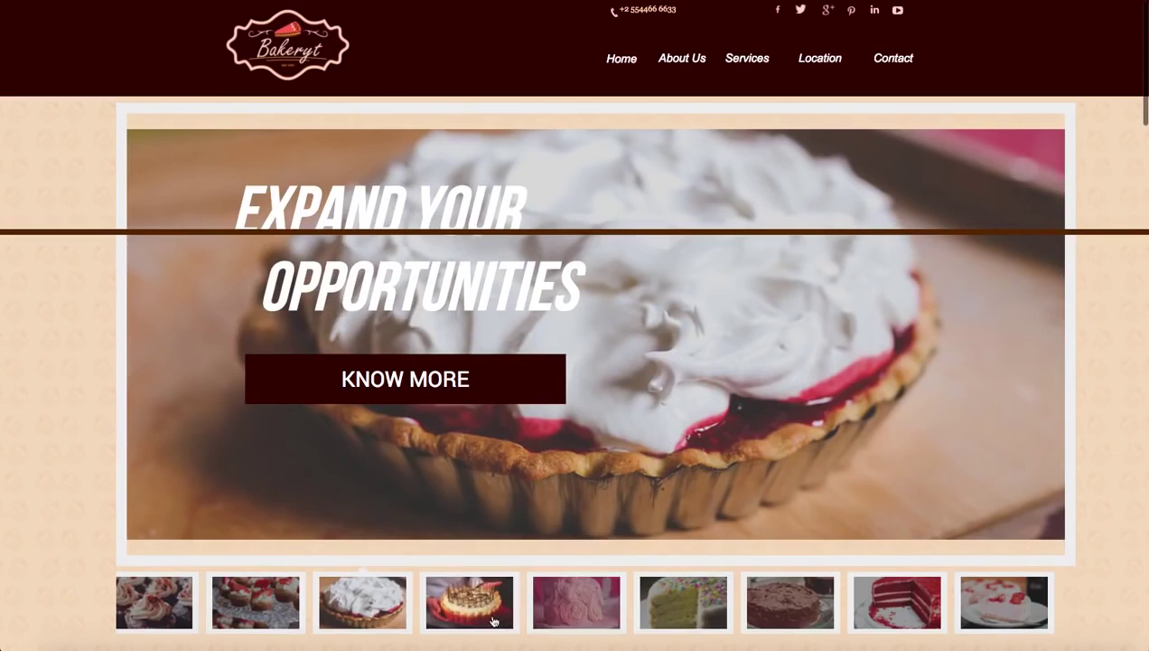
left_click(495, 622)
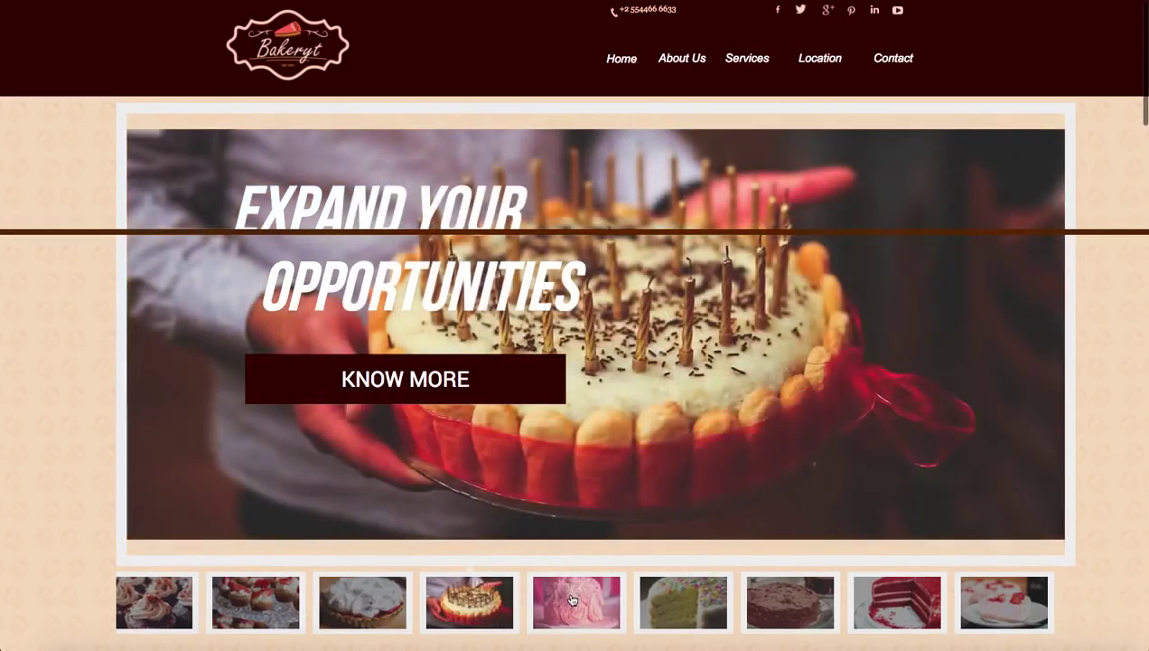
left_click(571, 599)
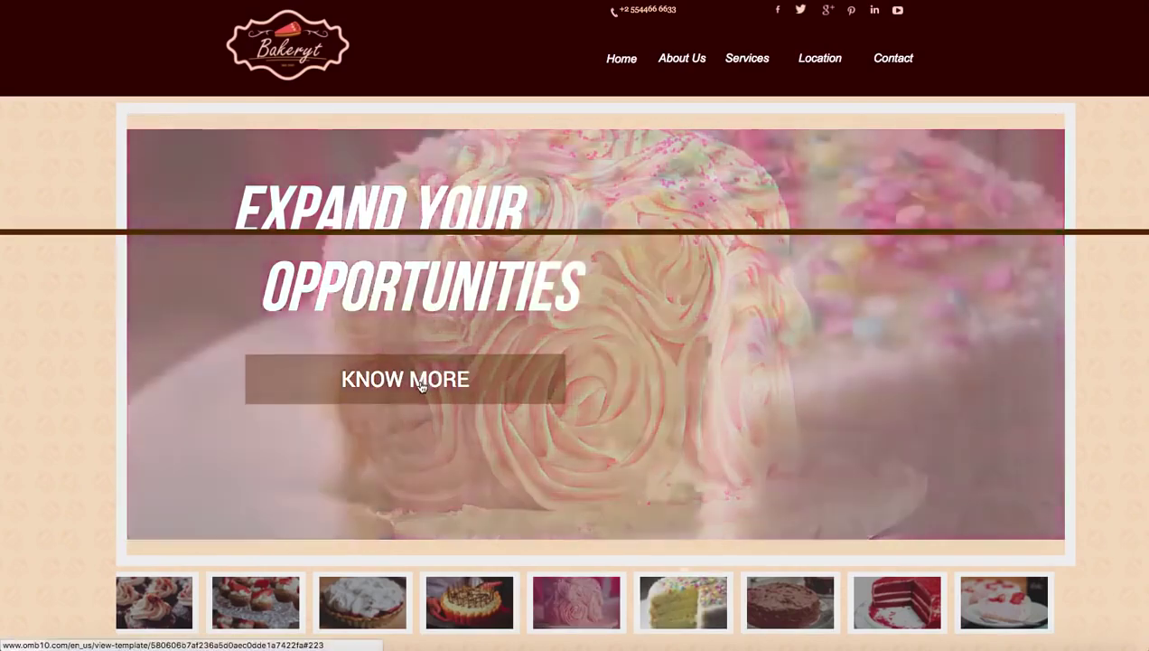
Step: Examine the bakery page's Services section and visit About Us, Services, Location and Contact through its navigation links
scroll(421, 386, "down", 10)
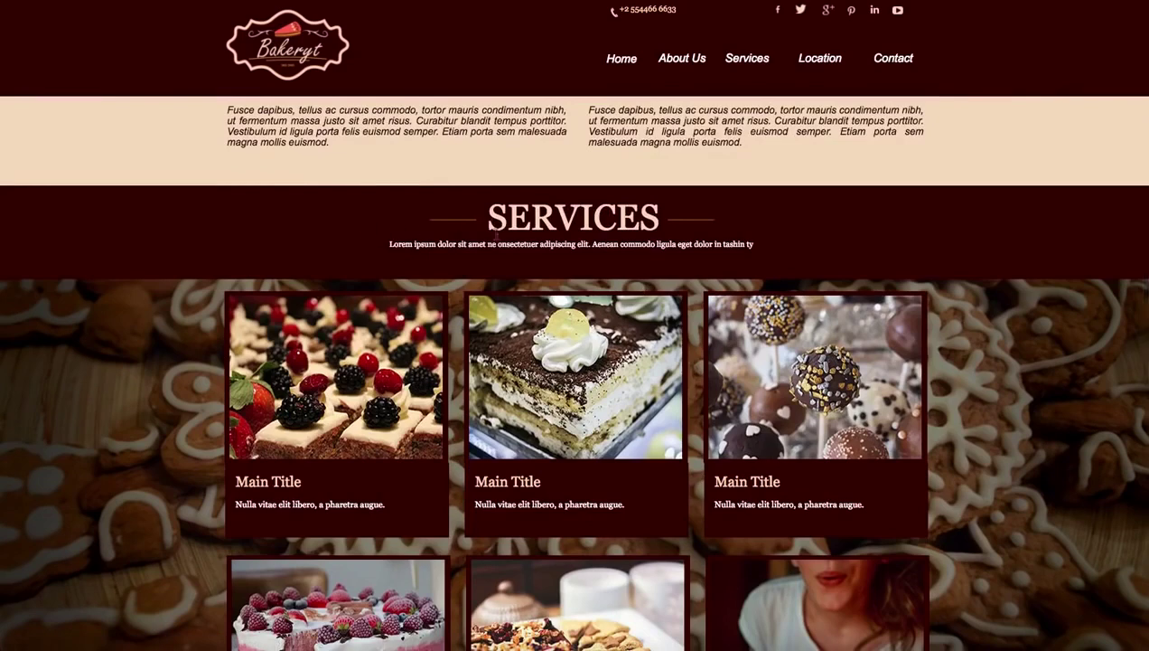
scroll(489, 226, "down", 1)
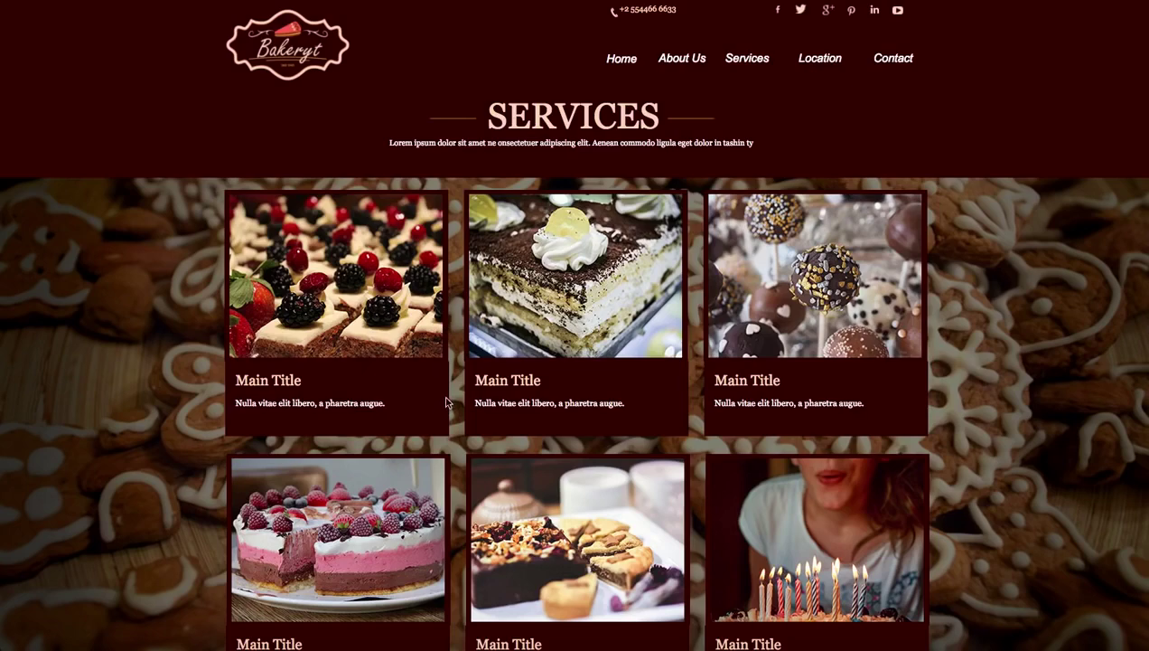
left_click(676, 60)
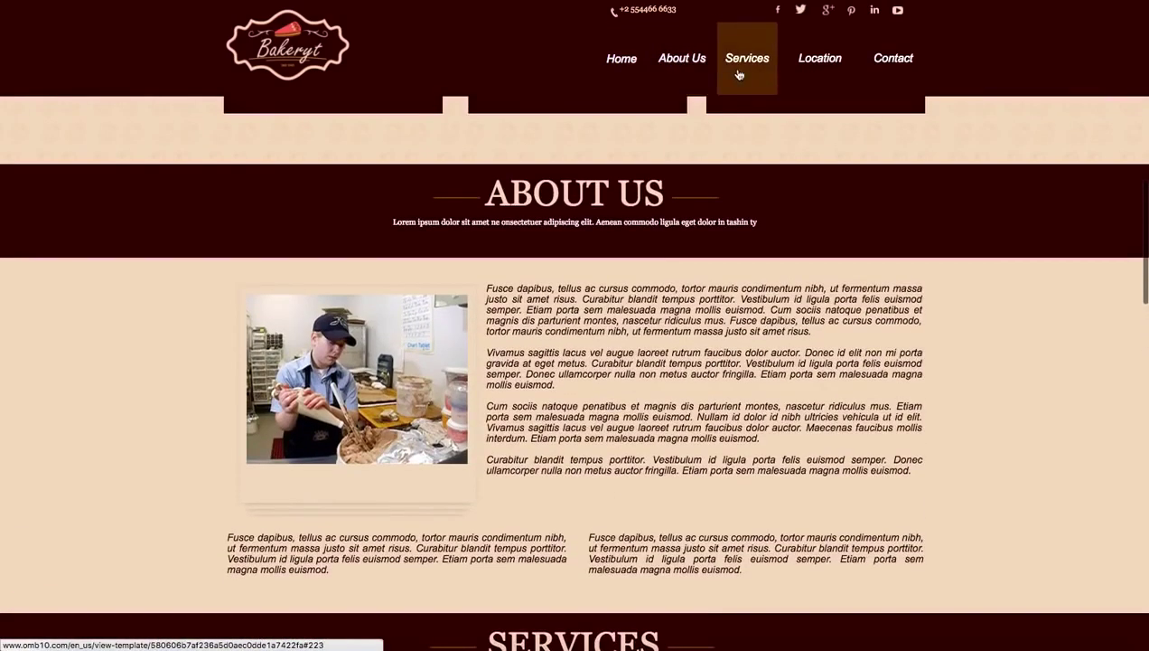
left_click(741, 72)
left_click(800, 70)
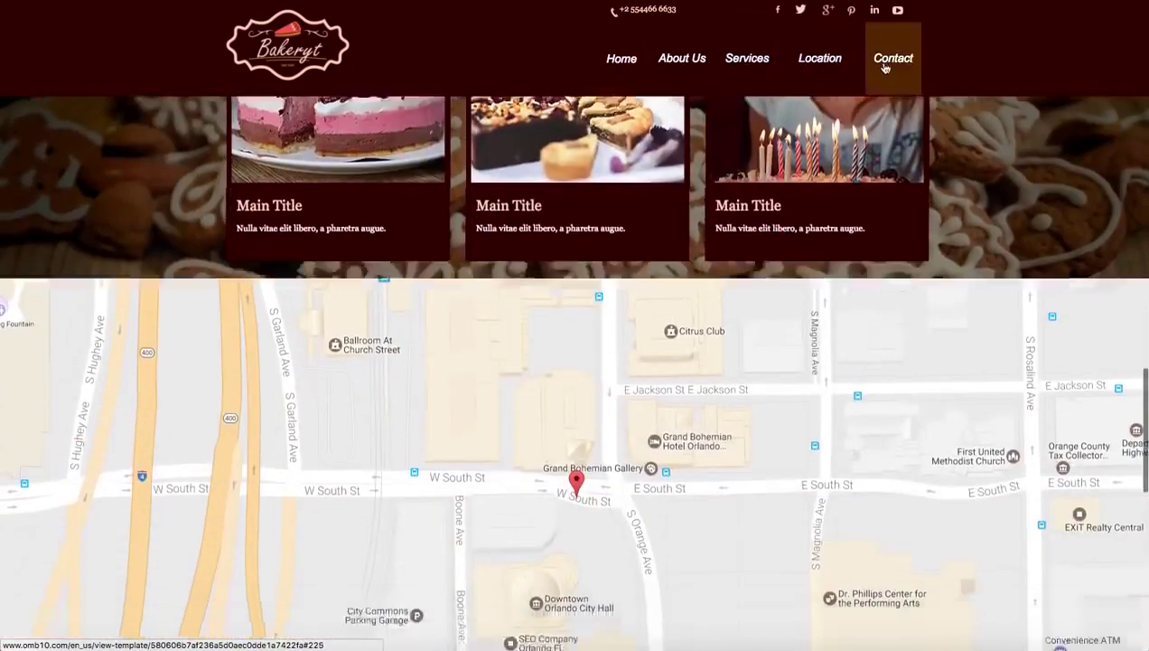
left_click(885, 62)
scroll(858, 204, "up", 10)
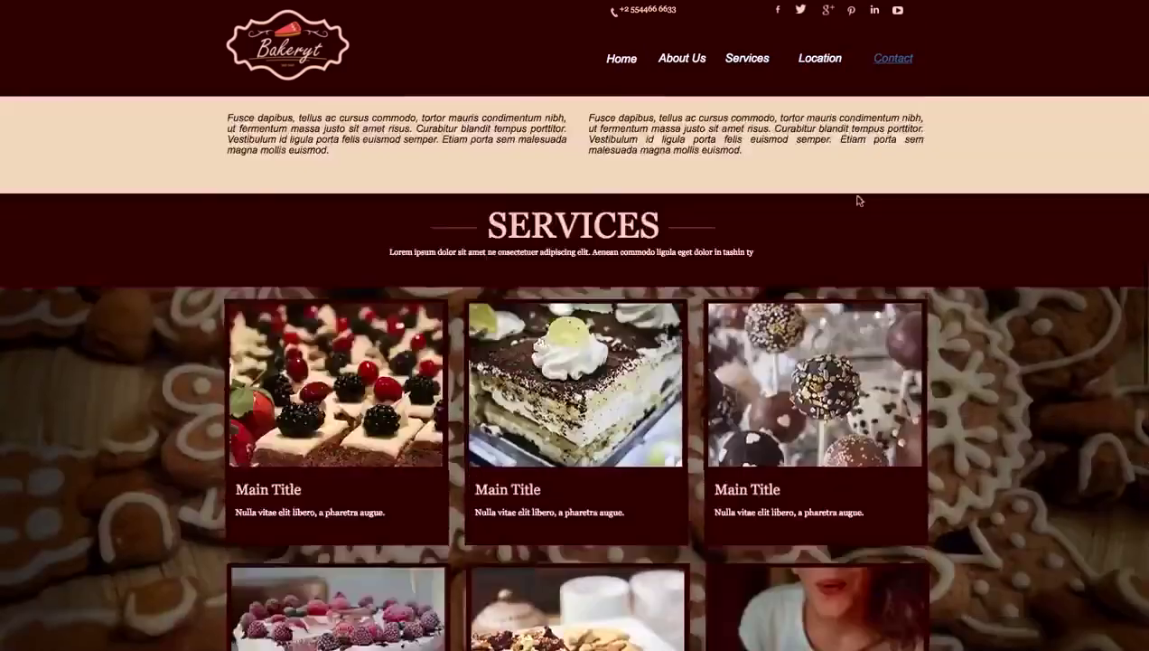
scroll(857, 204, "up", 5)
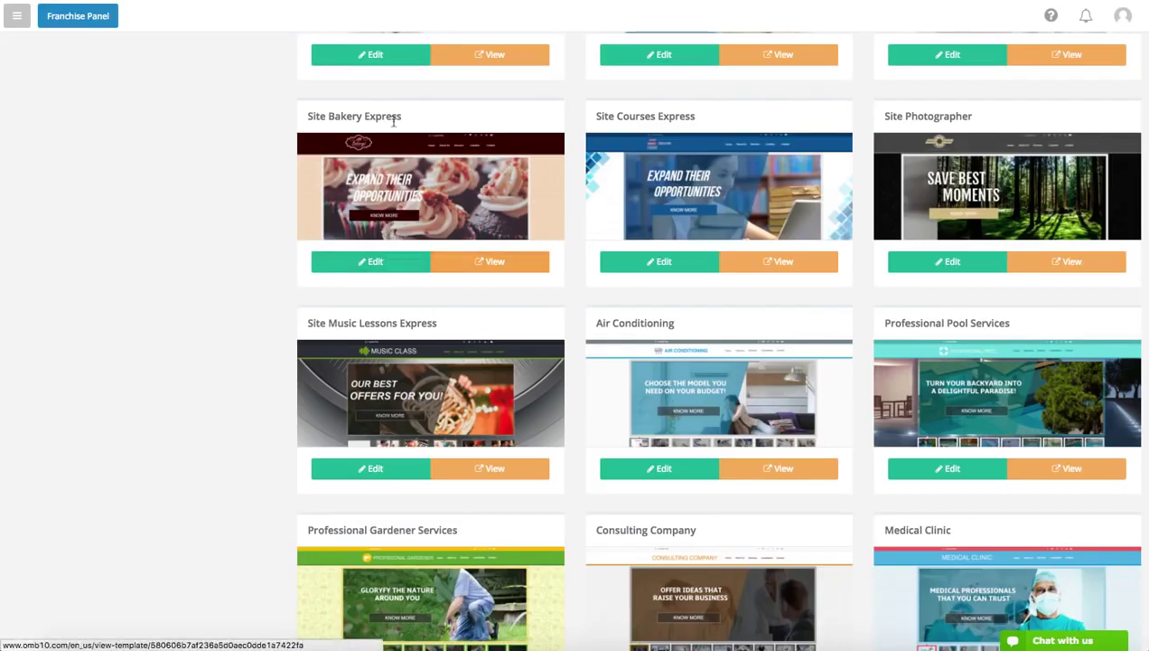
Step: Open the Site Bakery Express template for editing and move the brown horizontal line across the banner slightly down
left_click(378, 263)
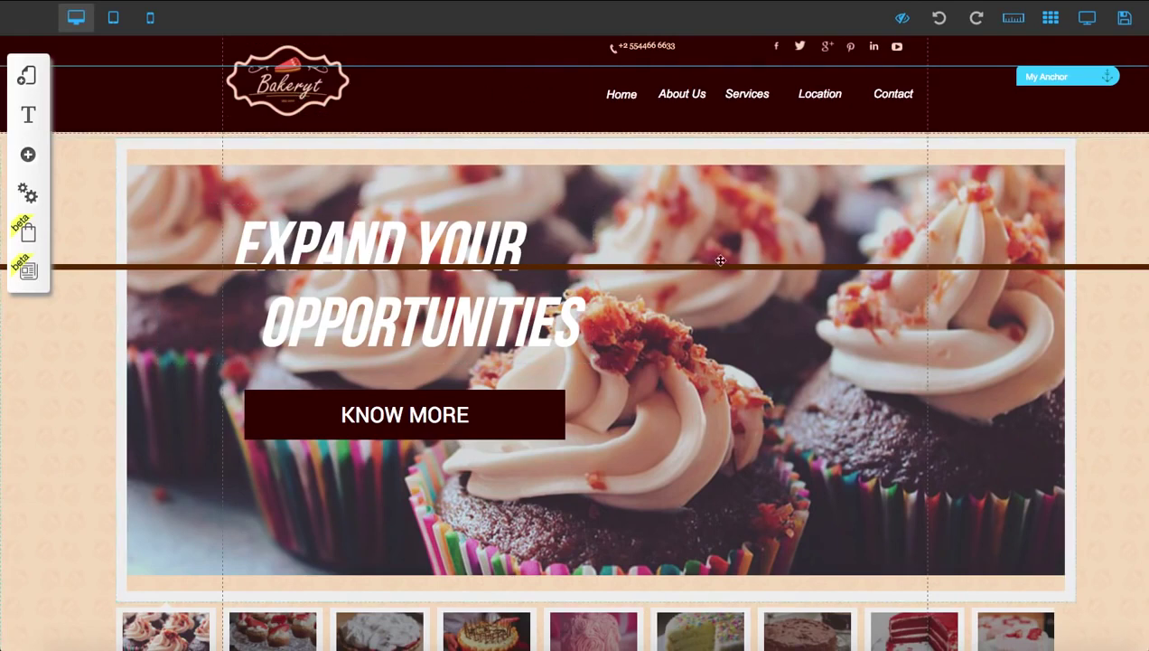
mouse_move(723, 267)
left_mouse_down()
mouse_move(728, 286)
mouse_move(728, 276)
left_mouse_up()
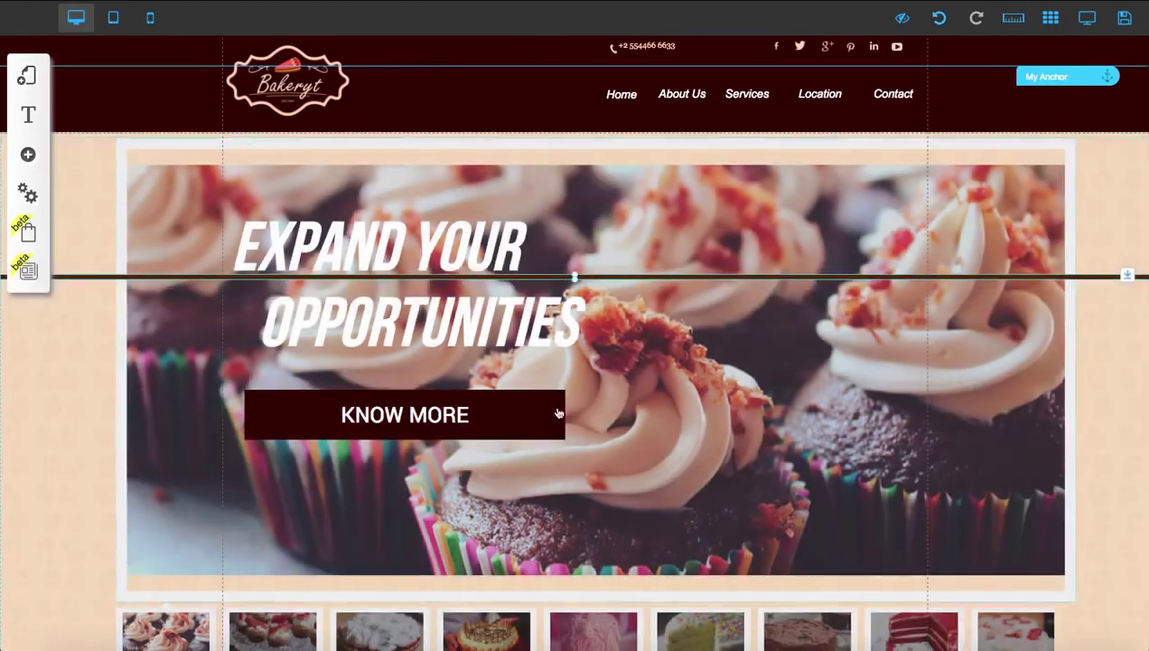
Step: Try moving the KNOW MORE button to the right half of the banner and undo the move
left_click_drag(405, 414, 569, 400)
left_click_drag(659, 459, 982, 415)
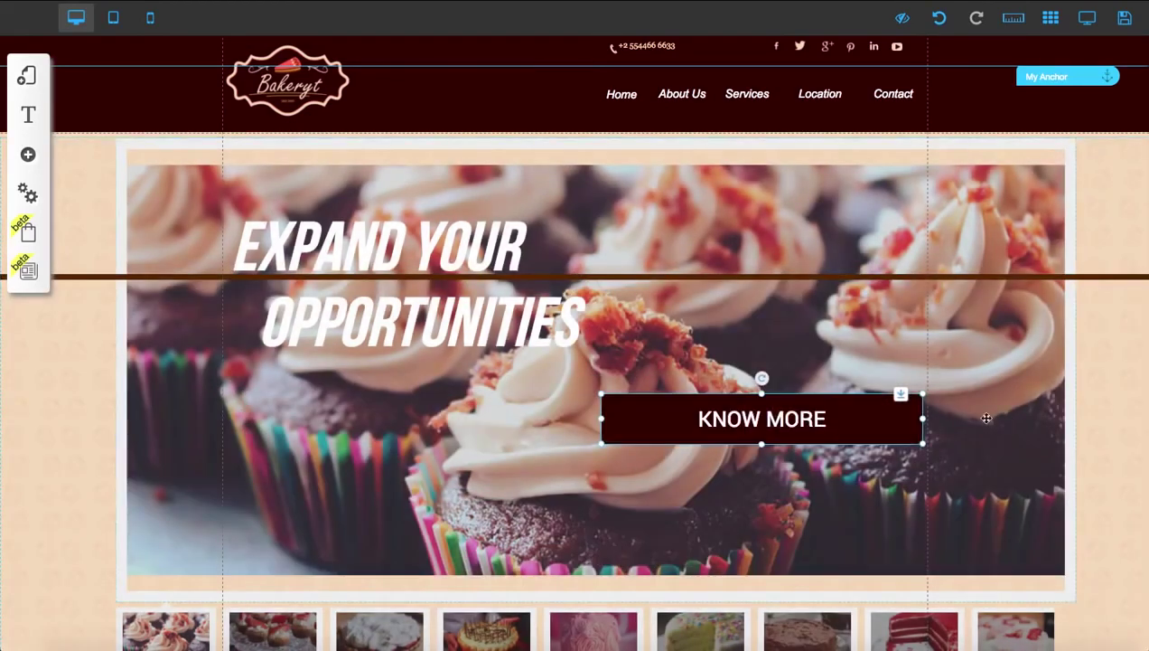
left_click(939, 18)
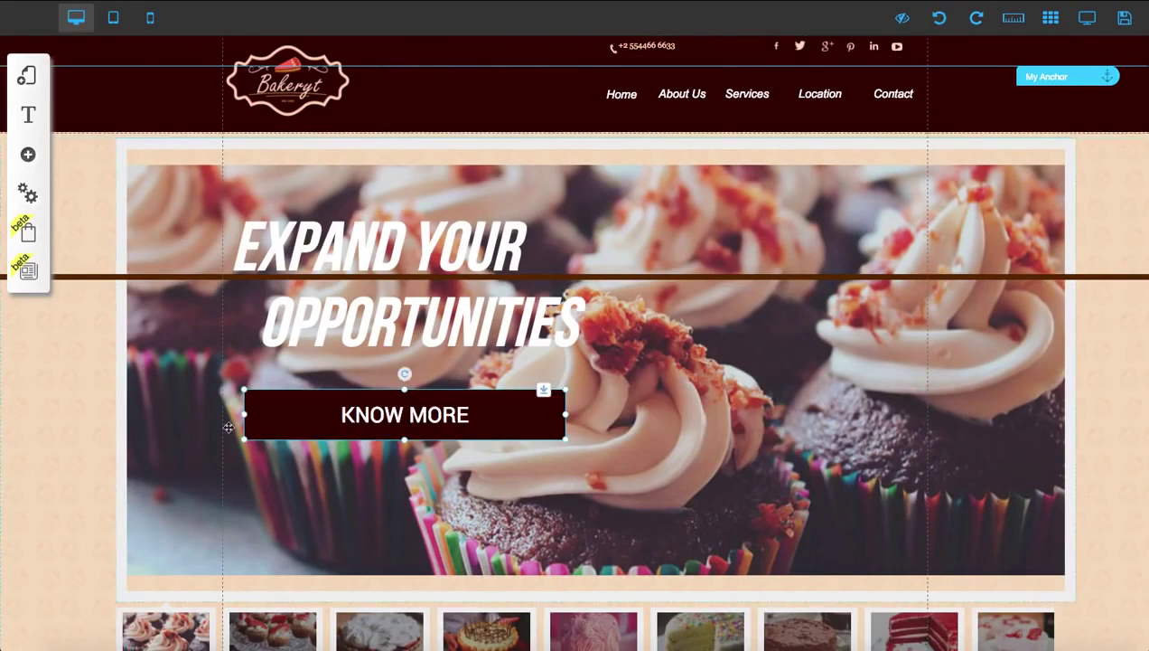
Step: Move the brown line a little further down, between the two headline rows, and preview the website
left_click(329, 460)
left_click_drag(439, 360, 614, 292)
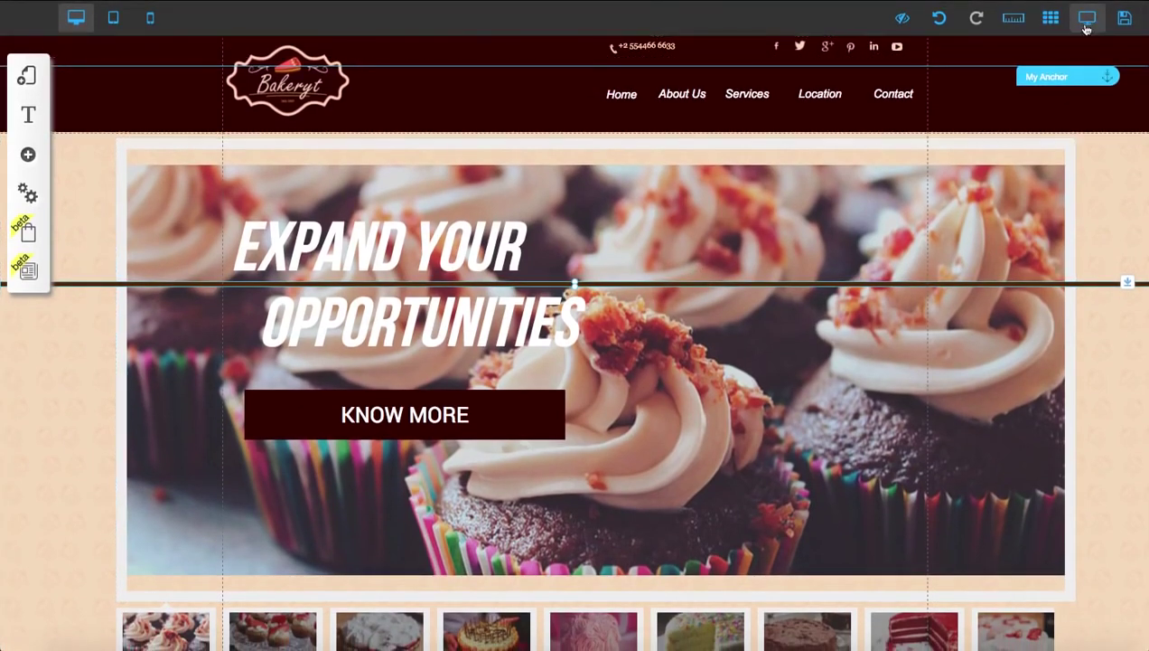
left_click(1087, 18)
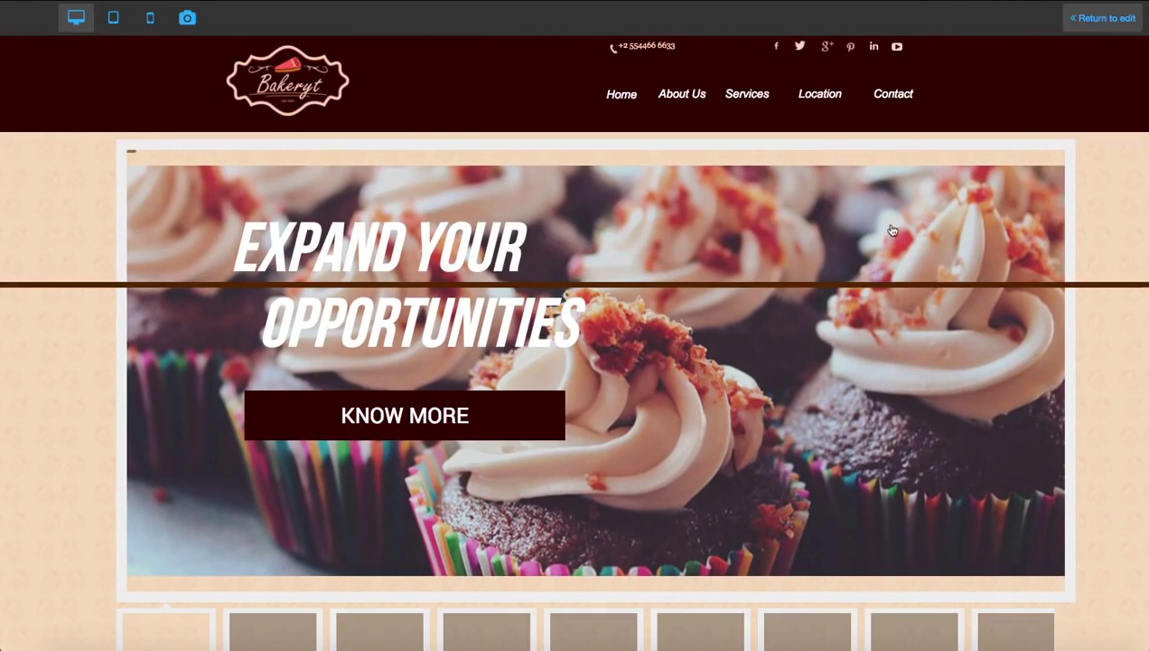
scroll(881, 256, "down", 2)
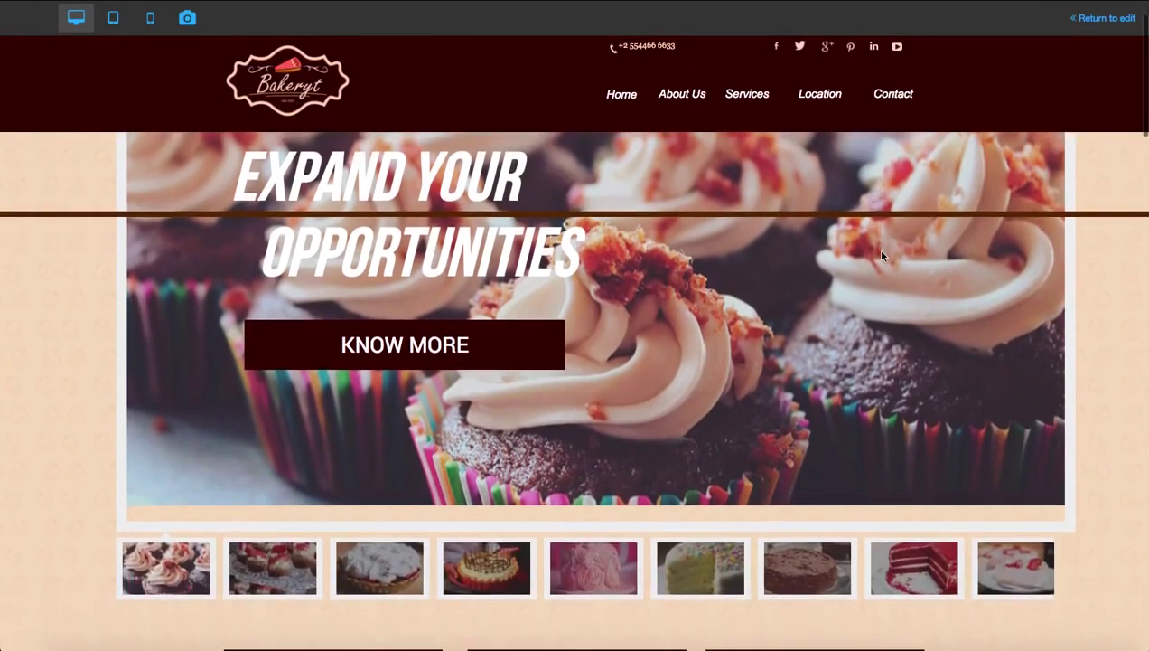
scroll(403, 458, "down", 5)
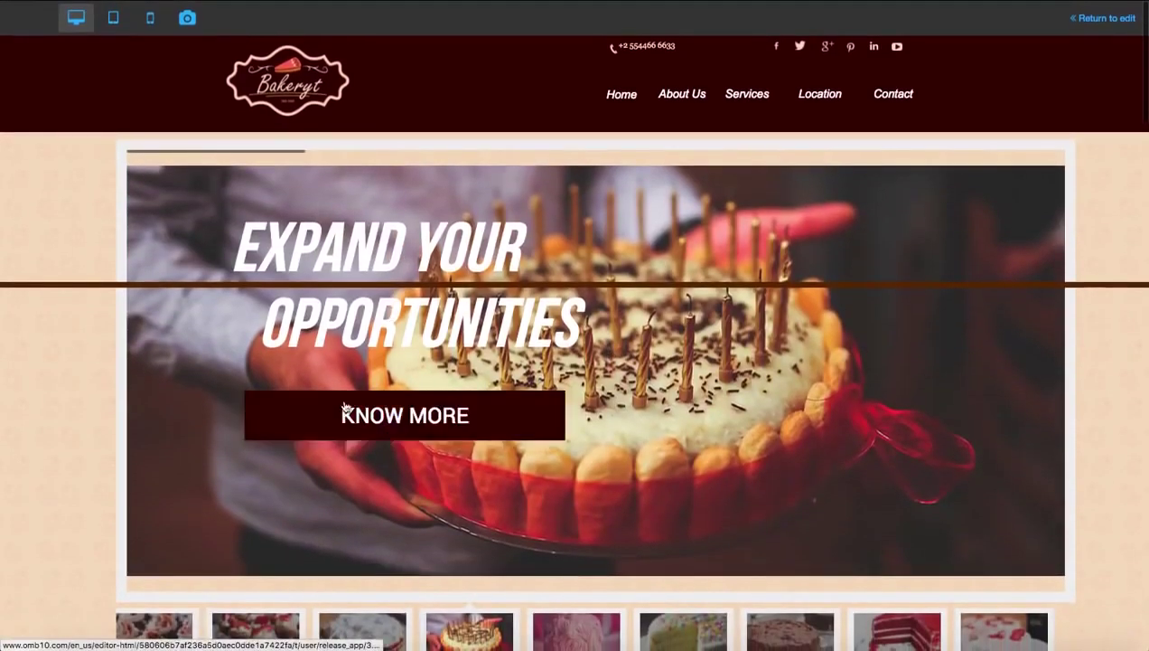
Step: Return to editing the site and change the banner's KNOW MORE button text to LEARN MORE
left_click(983, 20)
left_click(387, 425)
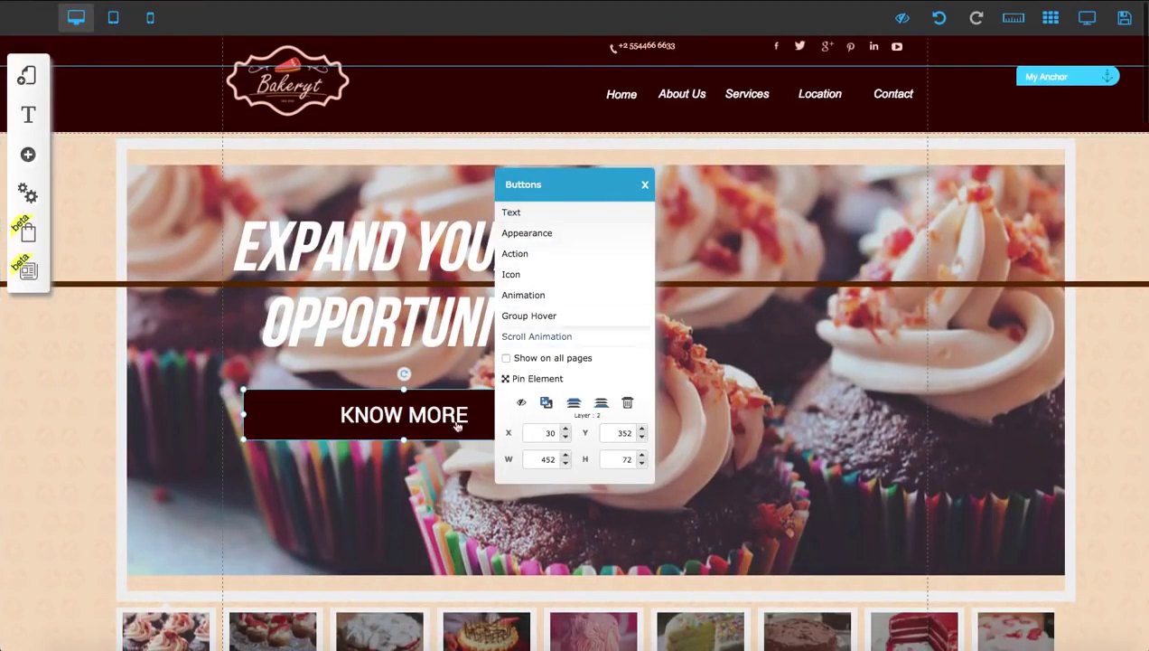
left_click(533, 214)
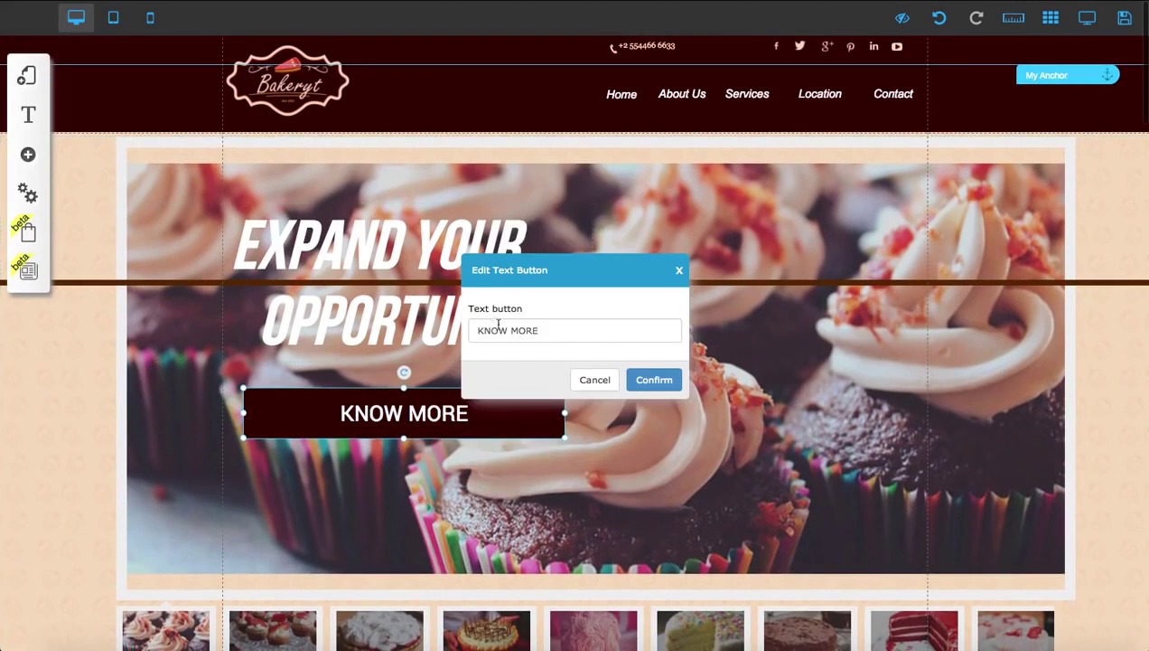
left_click_drag(508, 330, 453, 330)
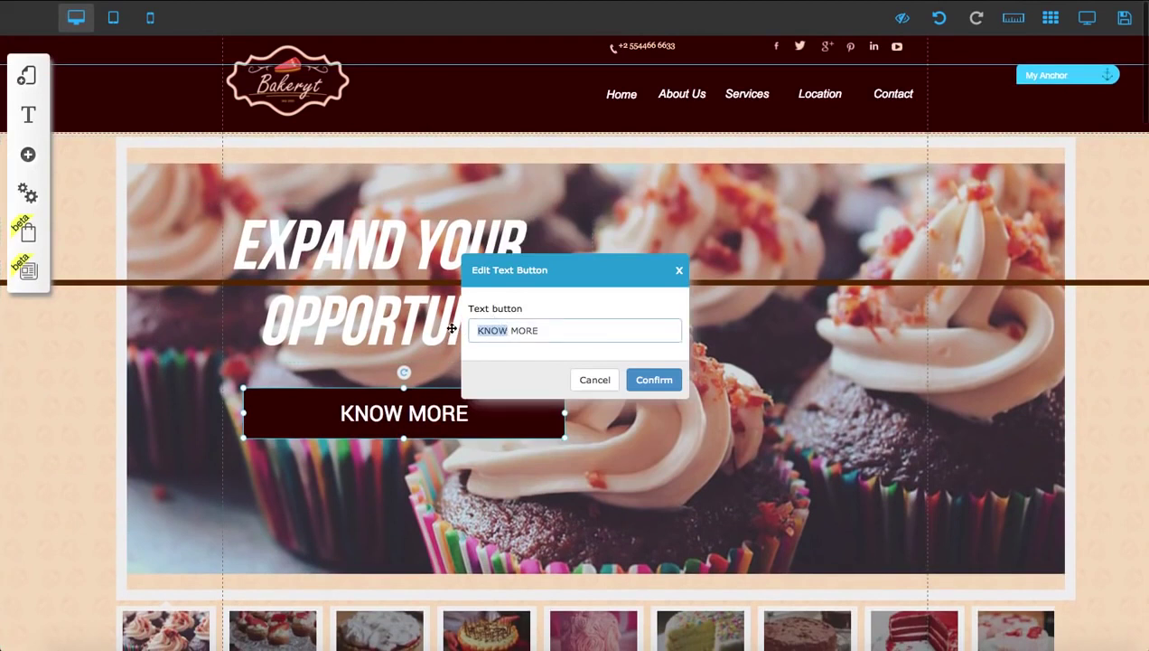
type("LEARN")
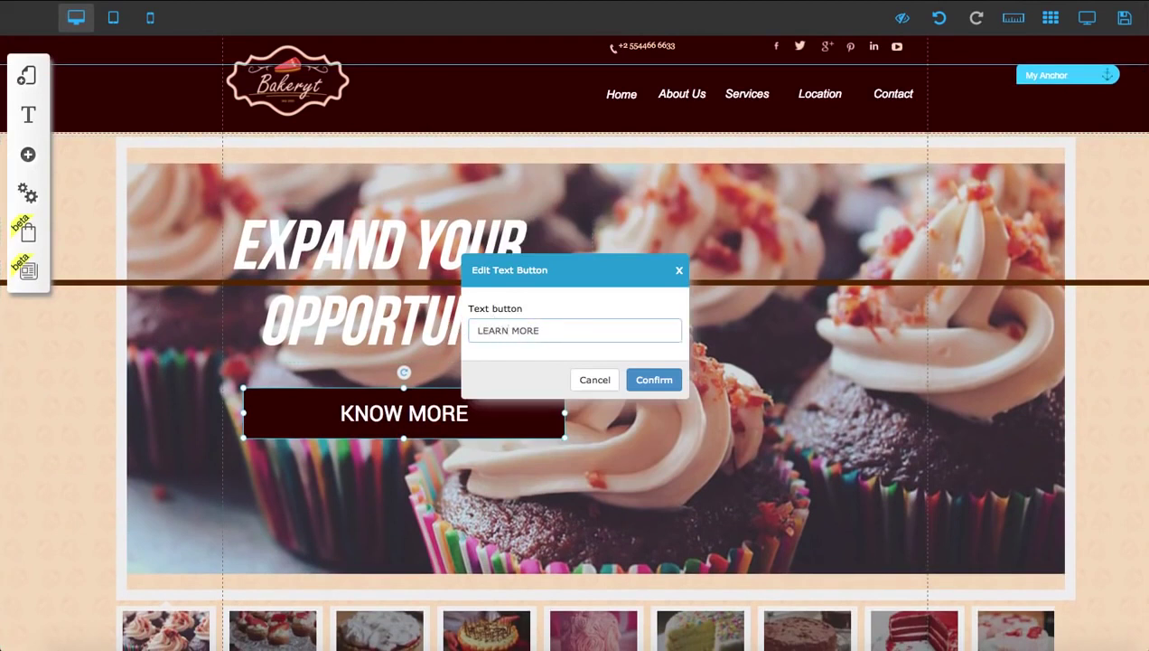
left_click(641, 380)
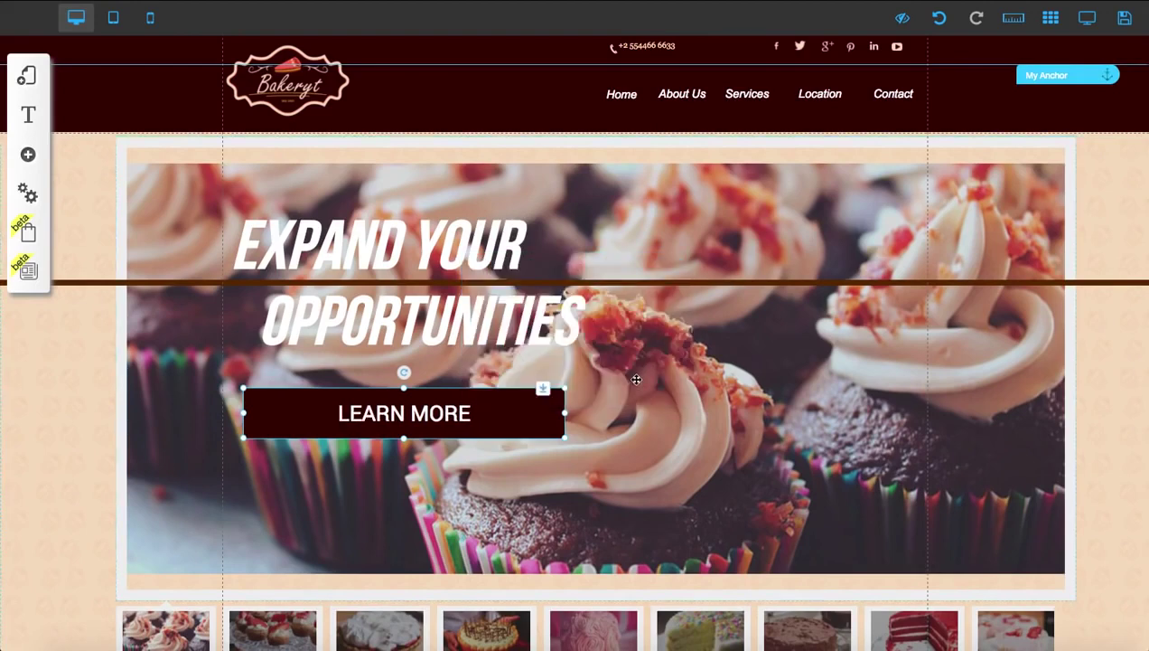
left_click(510, 557)
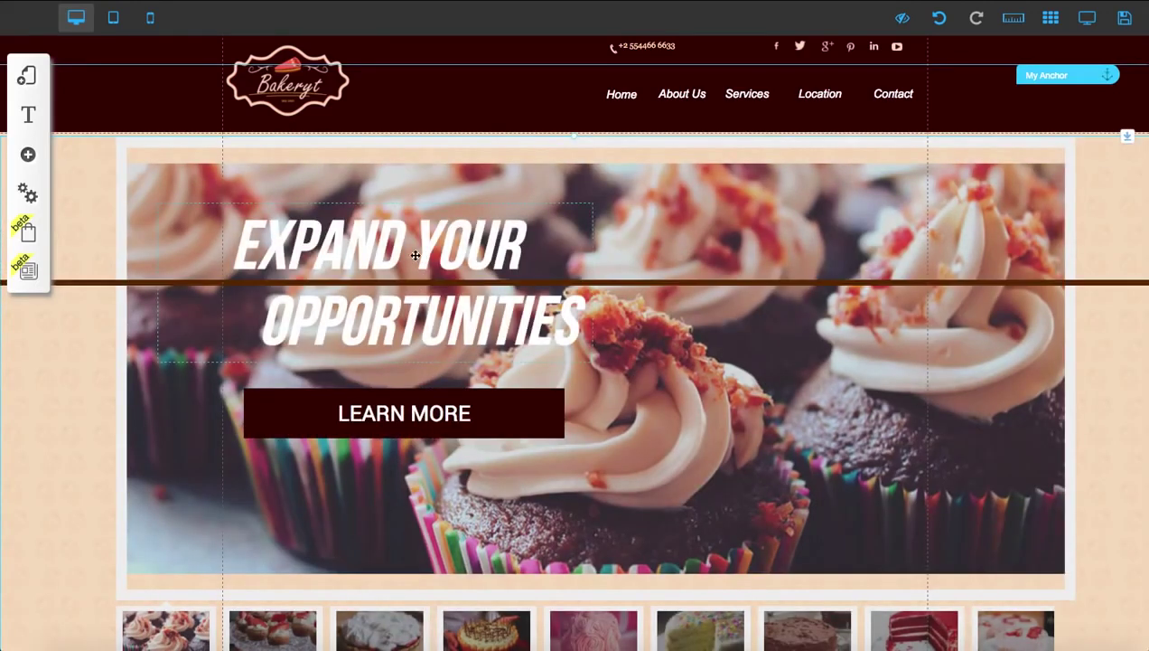
Step: Move the header's navigation menu left, closer to the Bakeryt logo
left_click(926, 107)
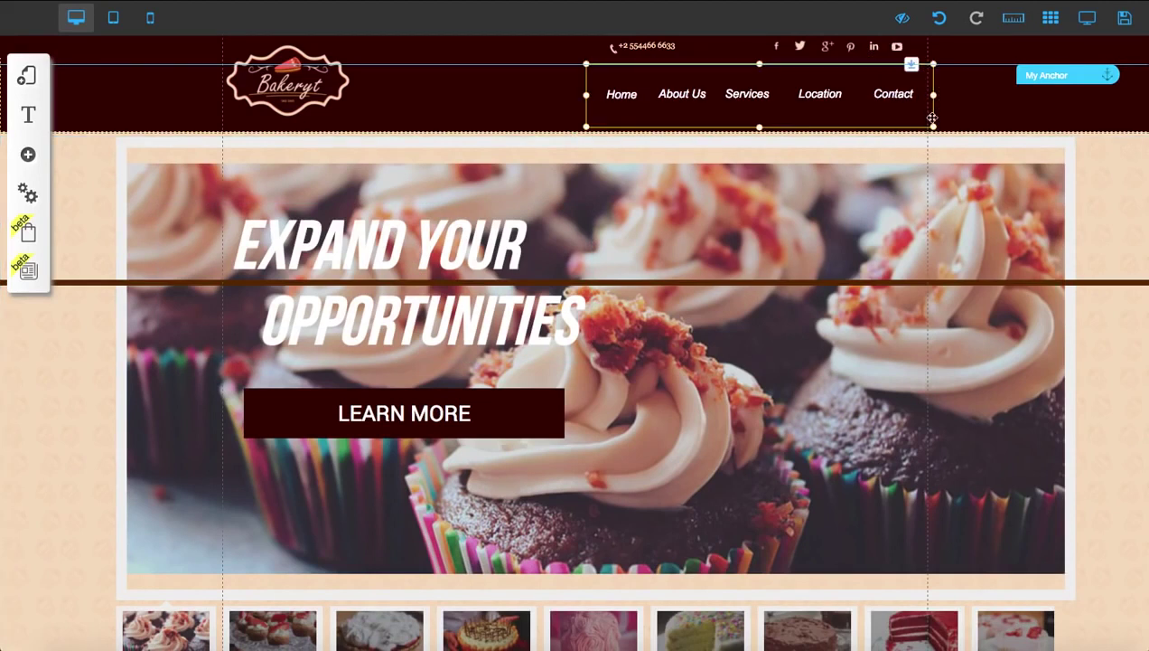
left_click_drag(932, 119, 738, 118)
Step: Delete the header's phone number and the thin banner strip behind it, and undo the deletion
left_click(639, 46)
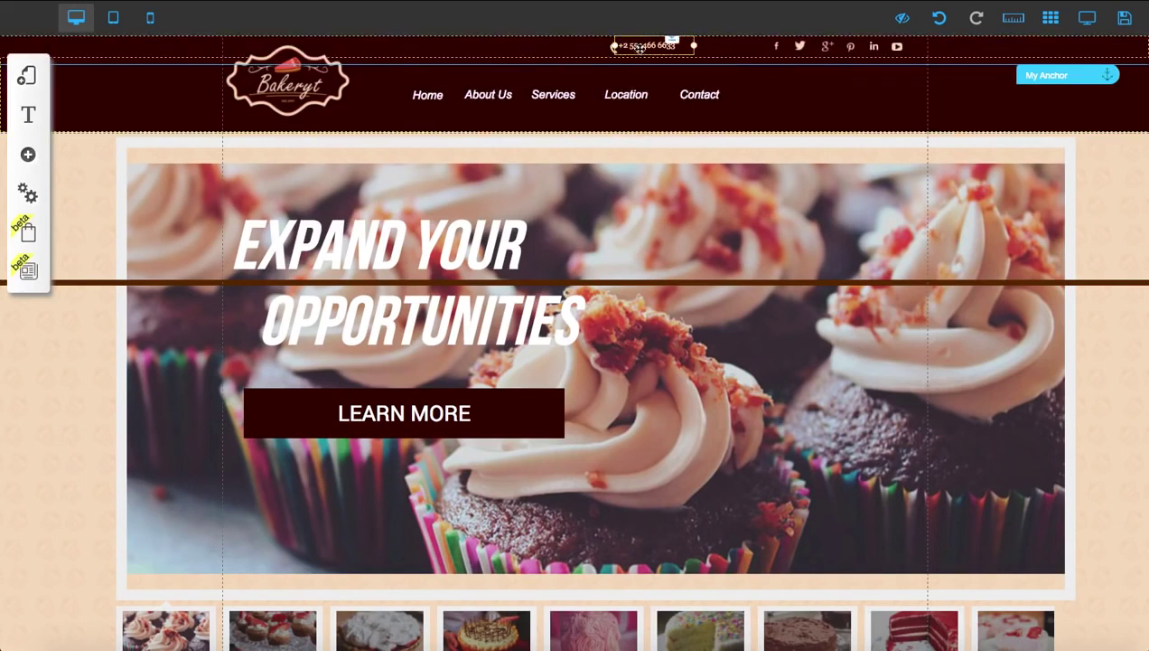
double_click(638, 45)
left_click(629, 349)
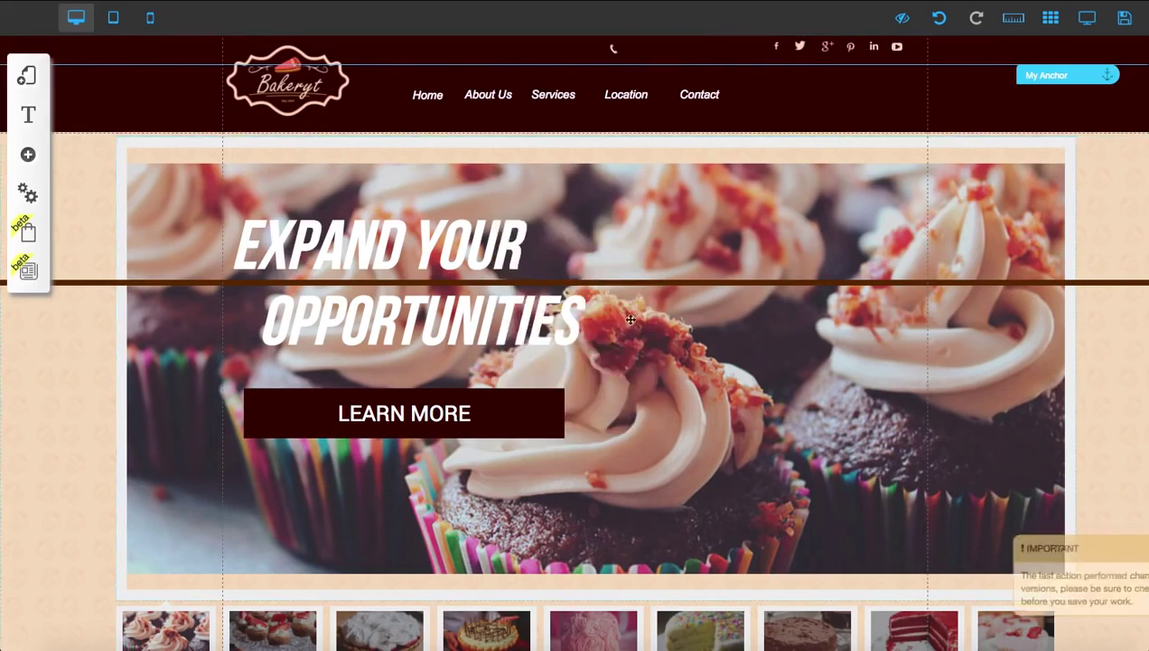
double_click(615, 48)
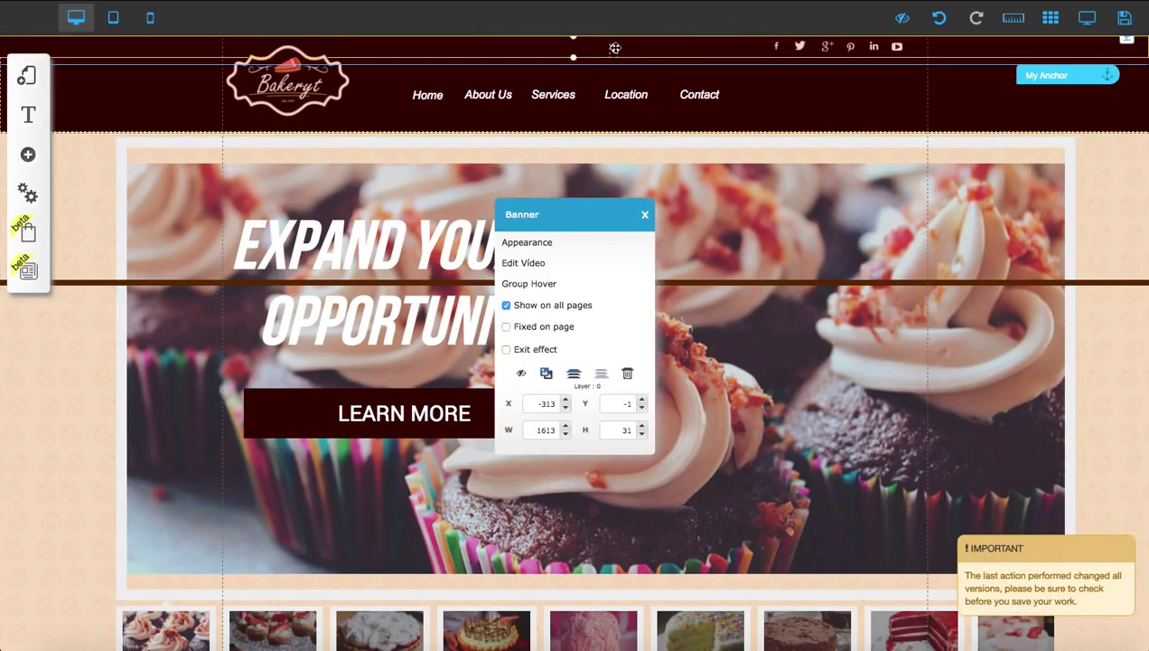
left_click(627, 372)
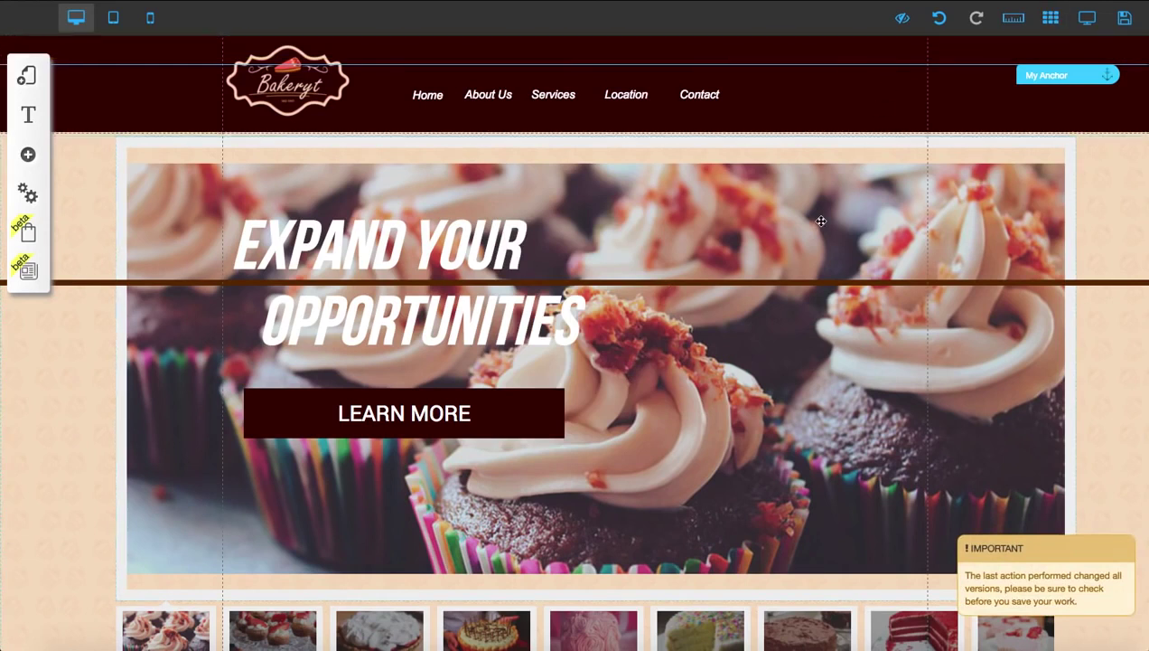
left_click(938, 19)
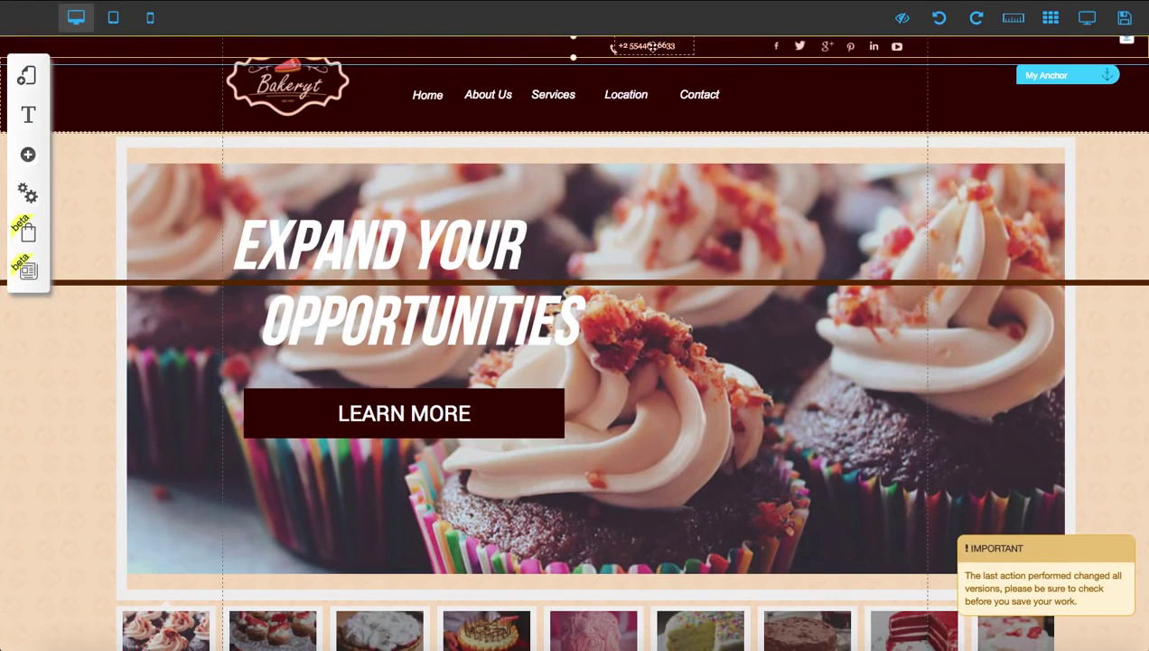
Step: Delete the phone number and the phone icon from the header, keeping the social media icons
left_click_drag(651, 45, 842, 107)
left_click(634, 351)
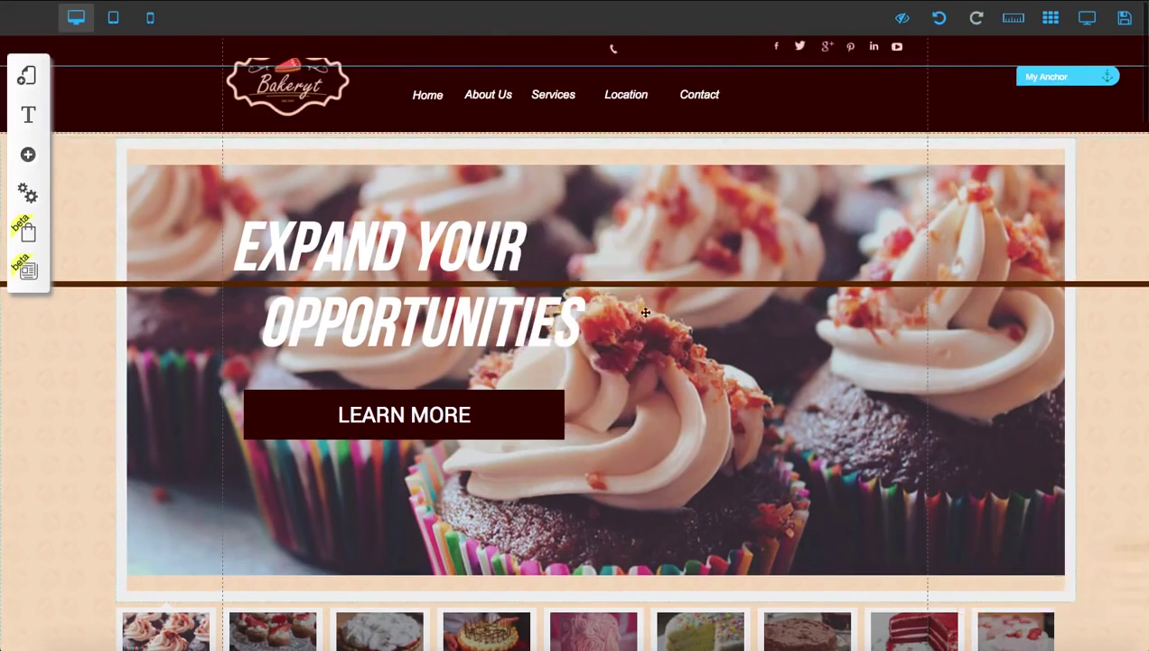
left_click(615, 49)
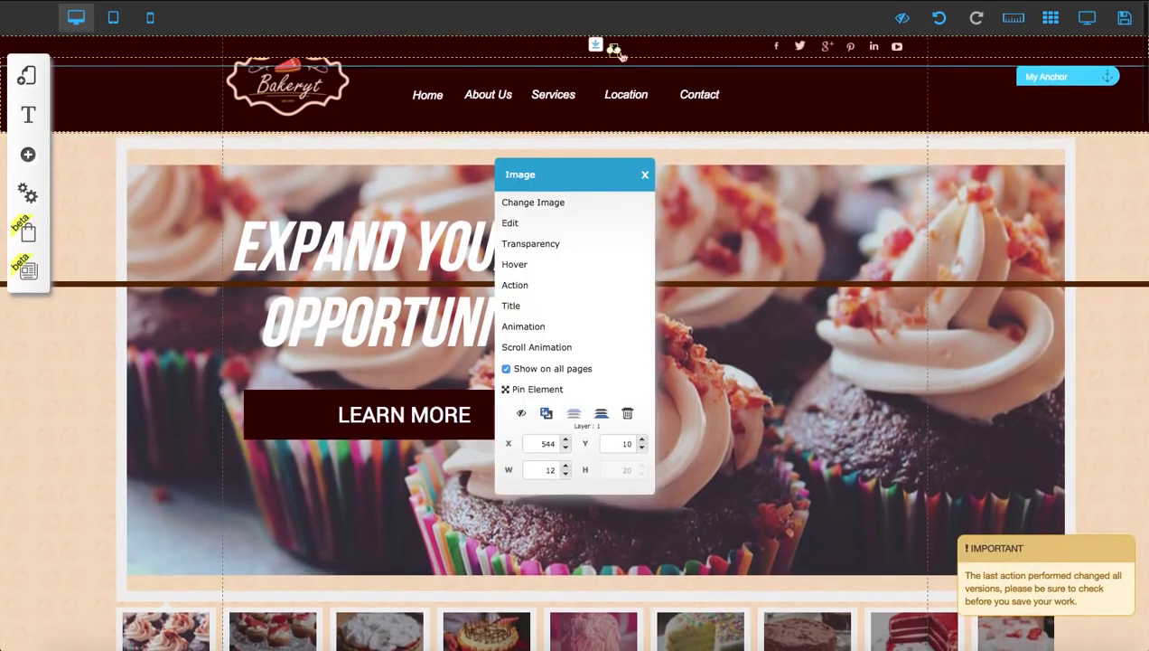
left_click(628, 414)
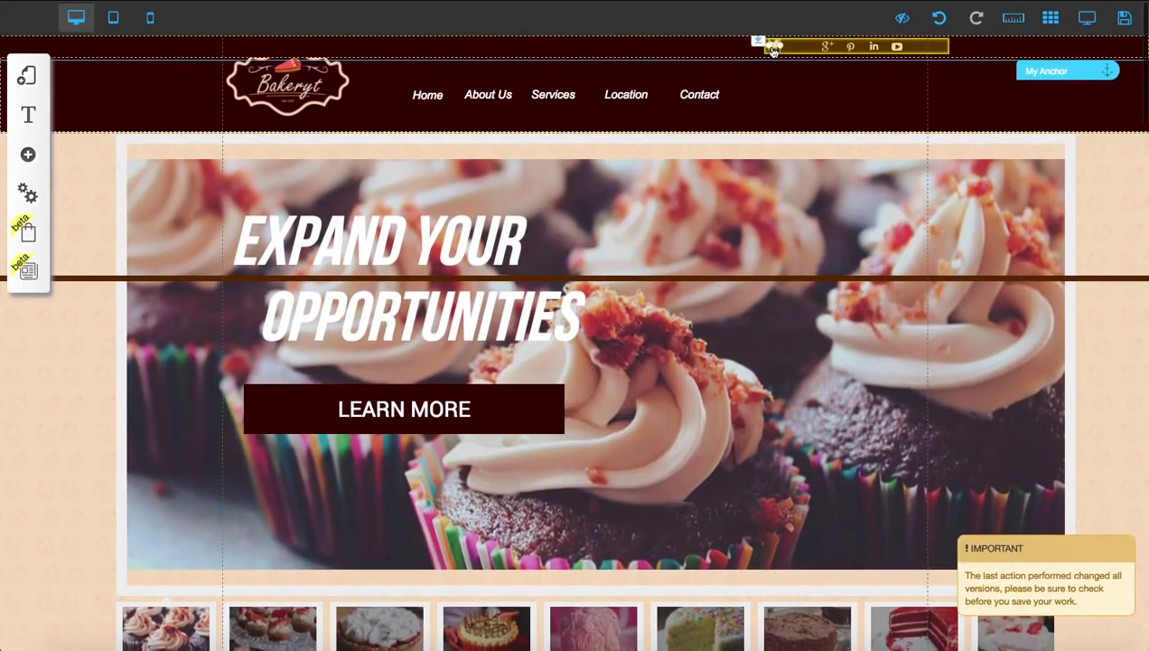
left_click(940, 18)
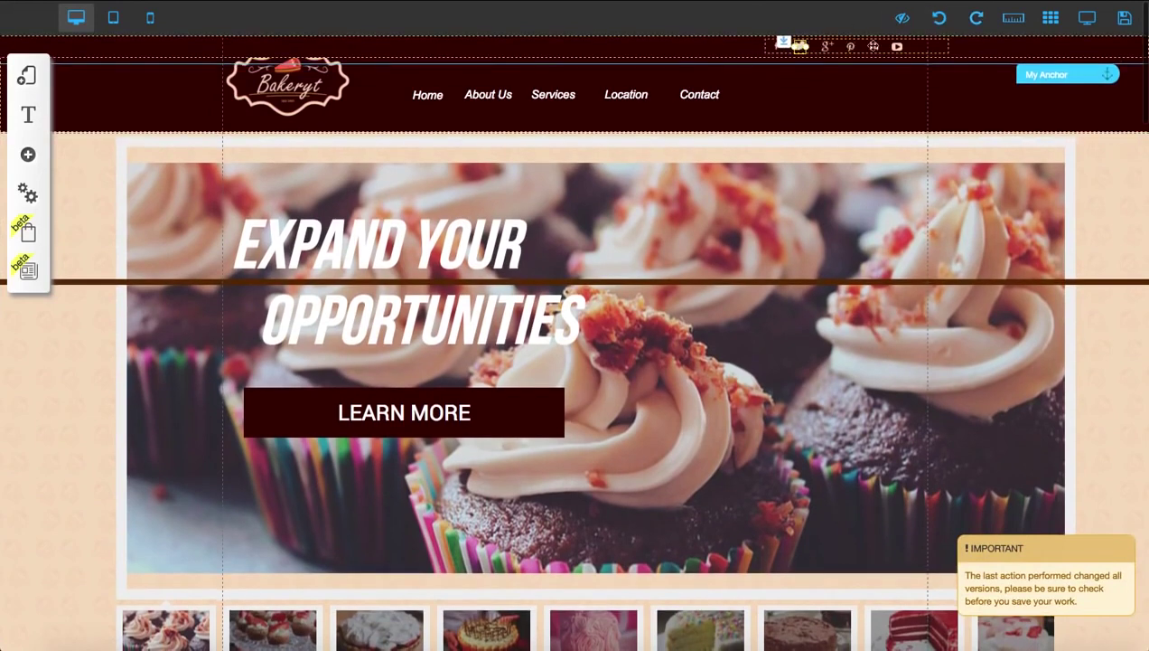
Step: Hide the box holding the social media icons in the header
left_click(930, 45)
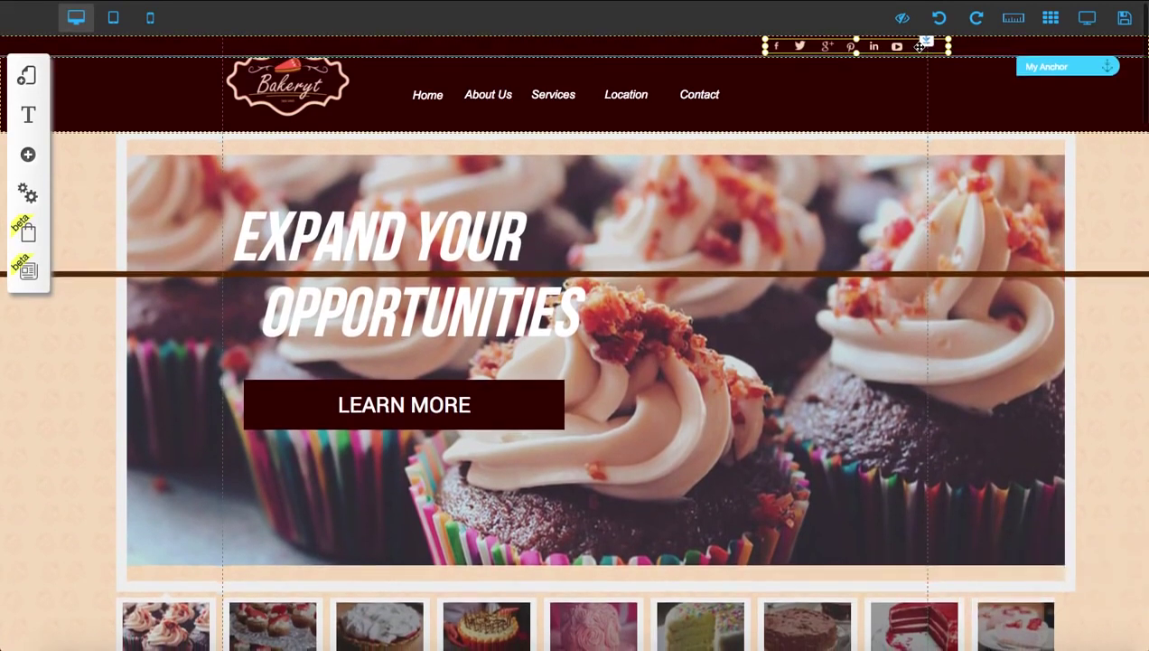
double_click(919, 46)
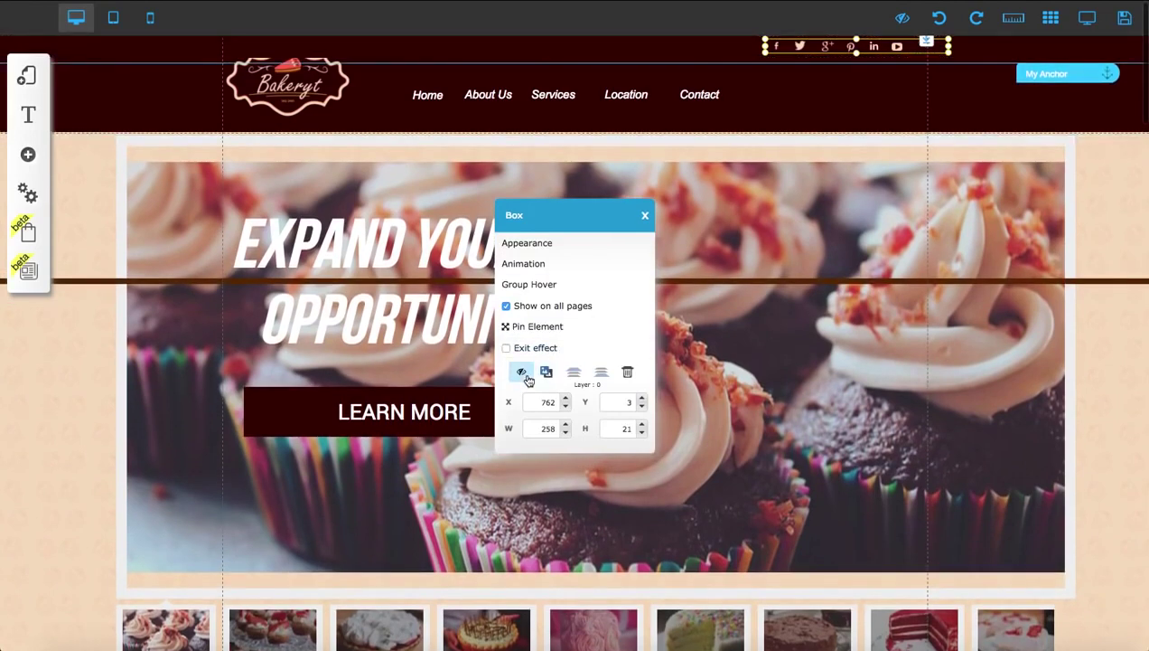
left_click(523, 374)
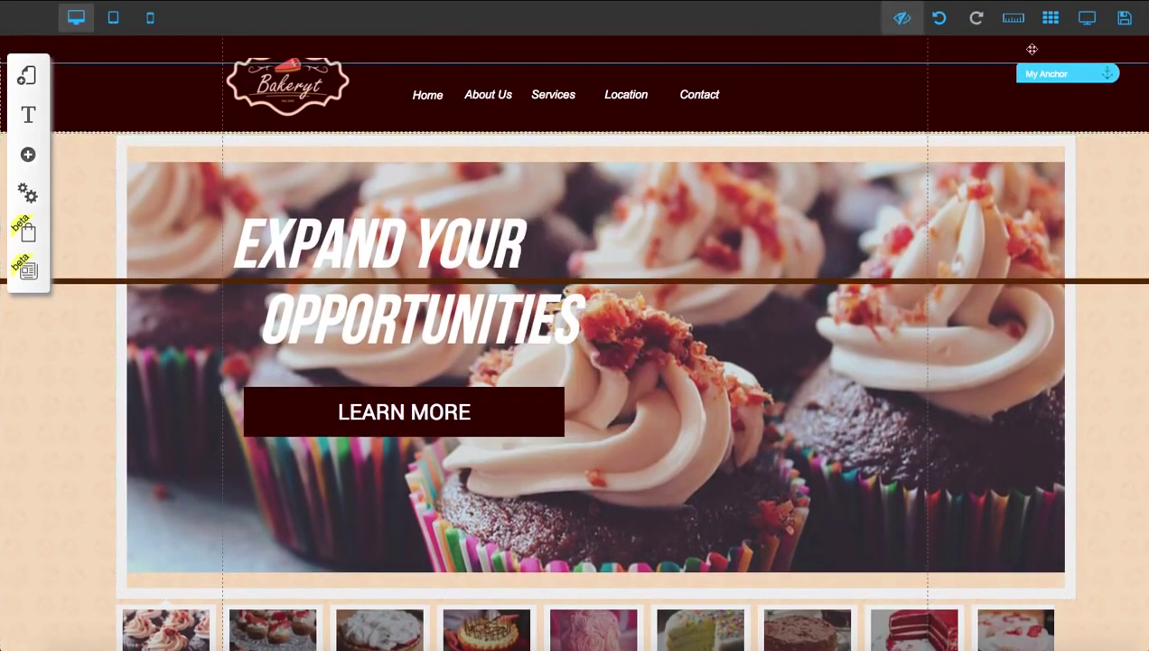
scroll(685, 206, "down", 5)
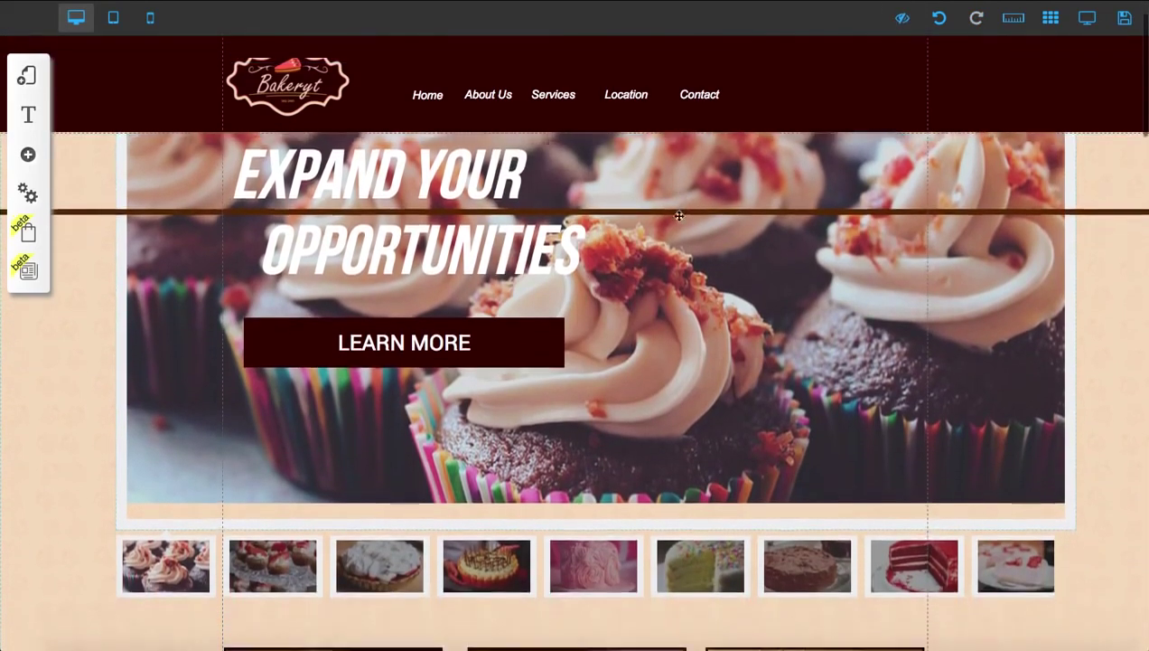
scroll(678, 216, "down", 2)
scroll(696, 195, "up", 7)
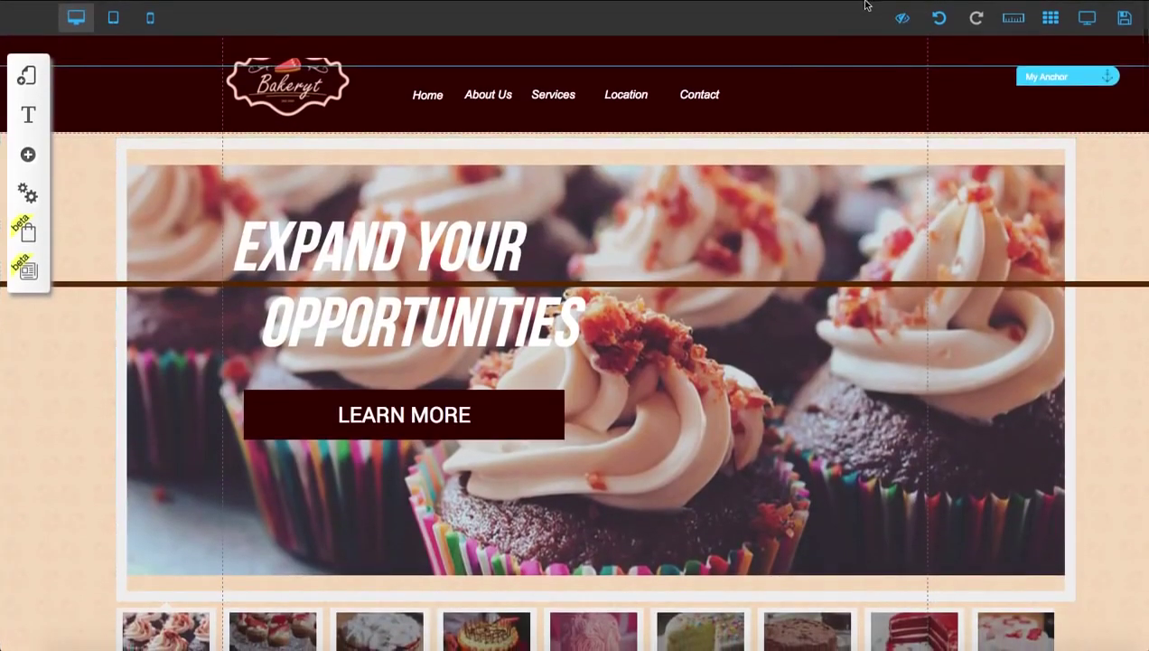
Step: Restore the social icons box from the hidden items and hide it again
left_click(906, 19)
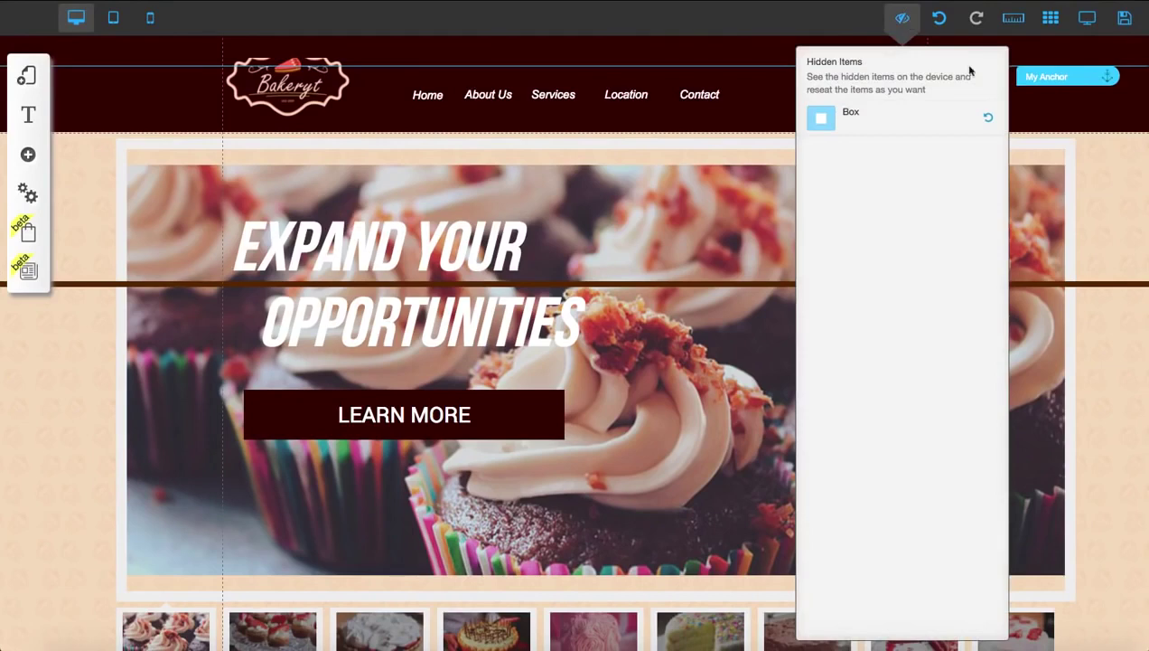
left_click(989, 118)
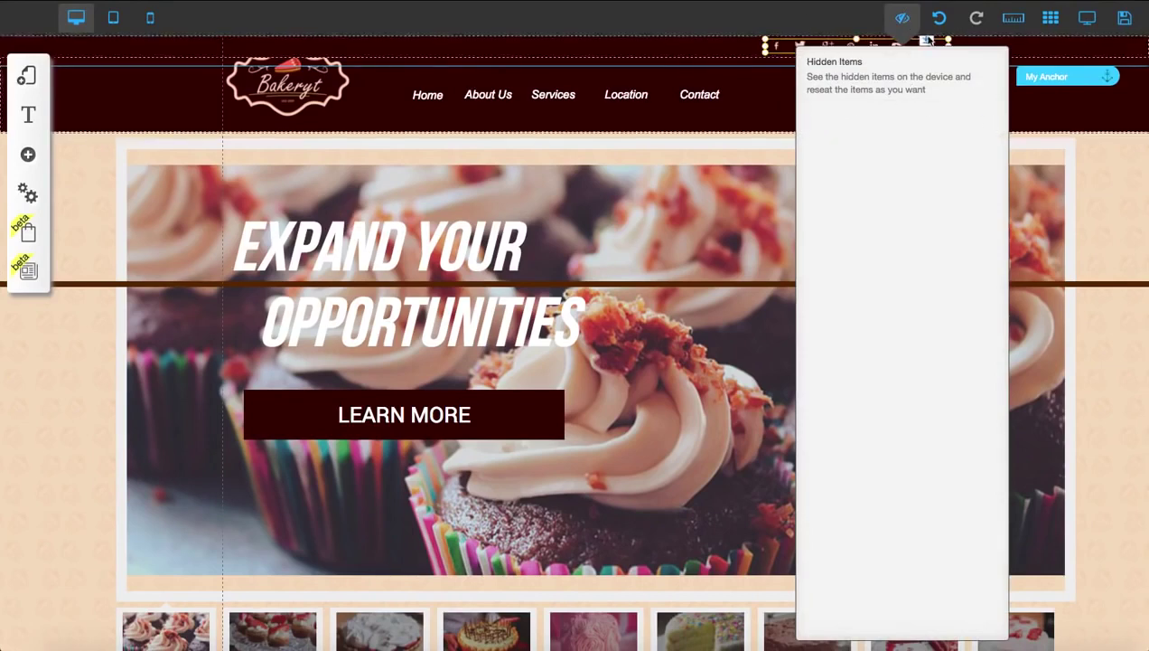
left_click(903, 19)
left_click(925, 42)
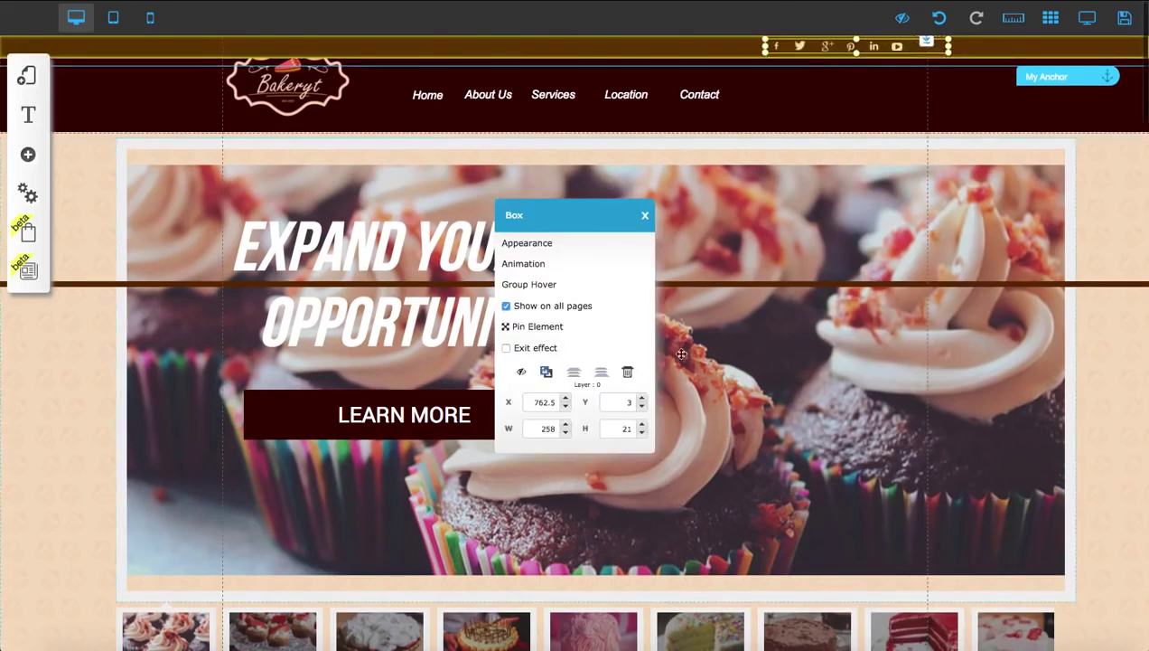
left_click(522, 377)
scroll(734, 146, "down", 5)
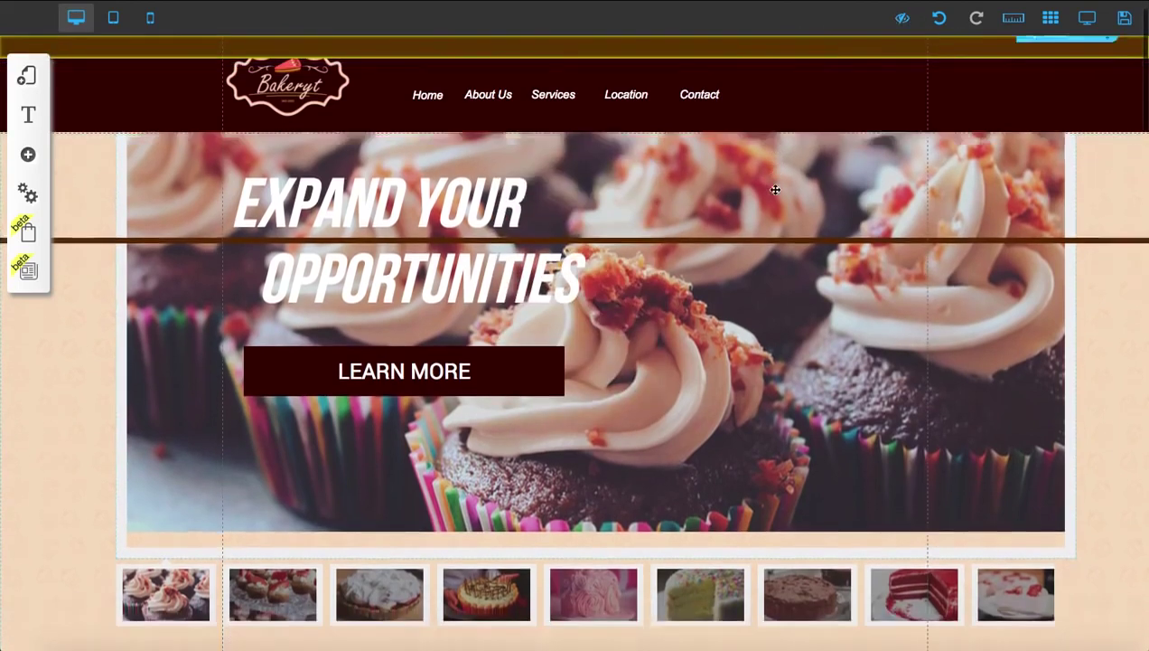
scroll(775, 192, "up", 3)
scroll(776, 191, "up", 1)
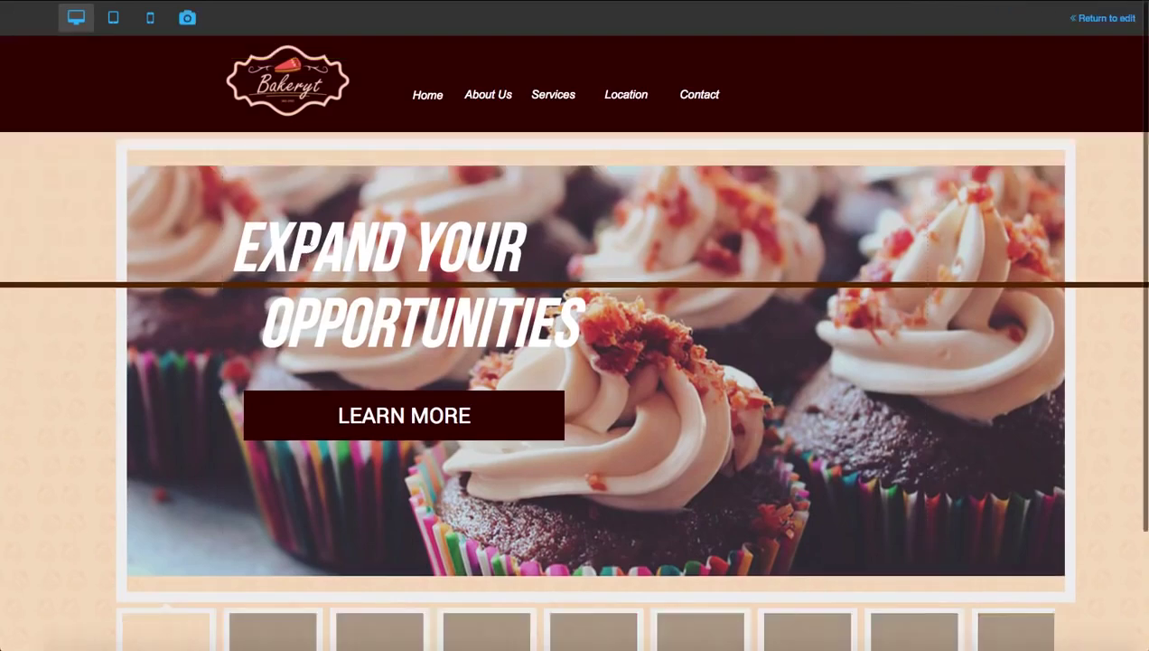
Step: Test the LEARN MORE button in the website preview and examine the Services section
left_click(430, 410)
scroll(430, 410, "down", 10)
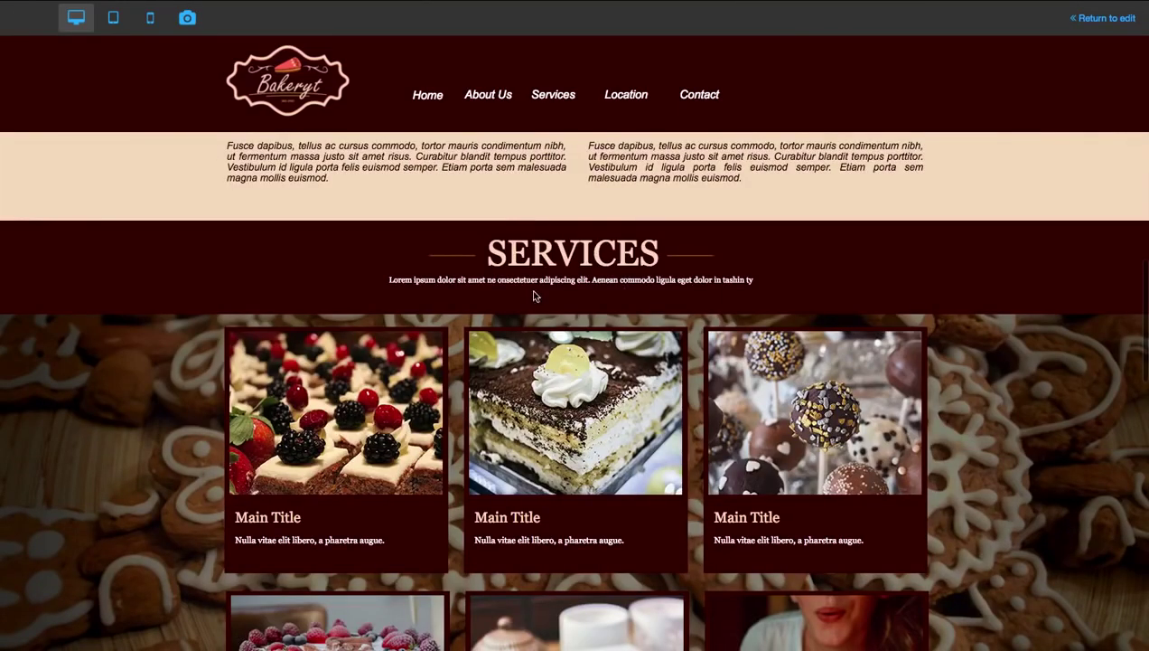
scroll(549, 376, "down", 2)
scroll(549, 376, "up", 1)
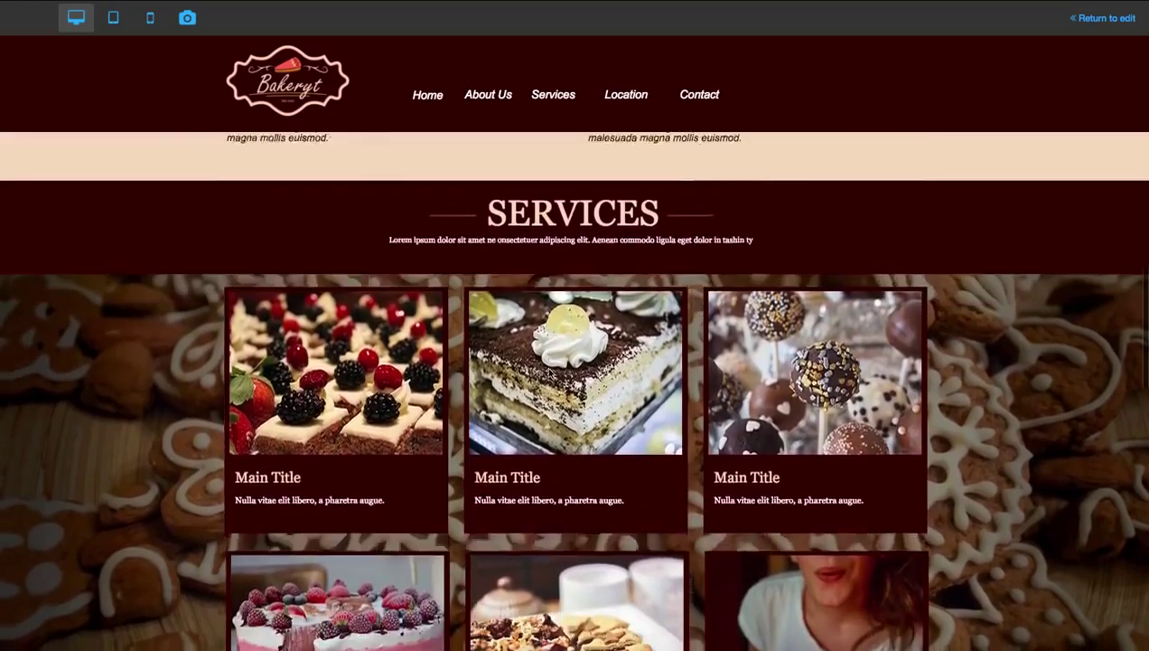
scroll(549, 375, "down", 2)
scroll(550, 373, "down", 1)
scroll(550, 373, "up", 2)
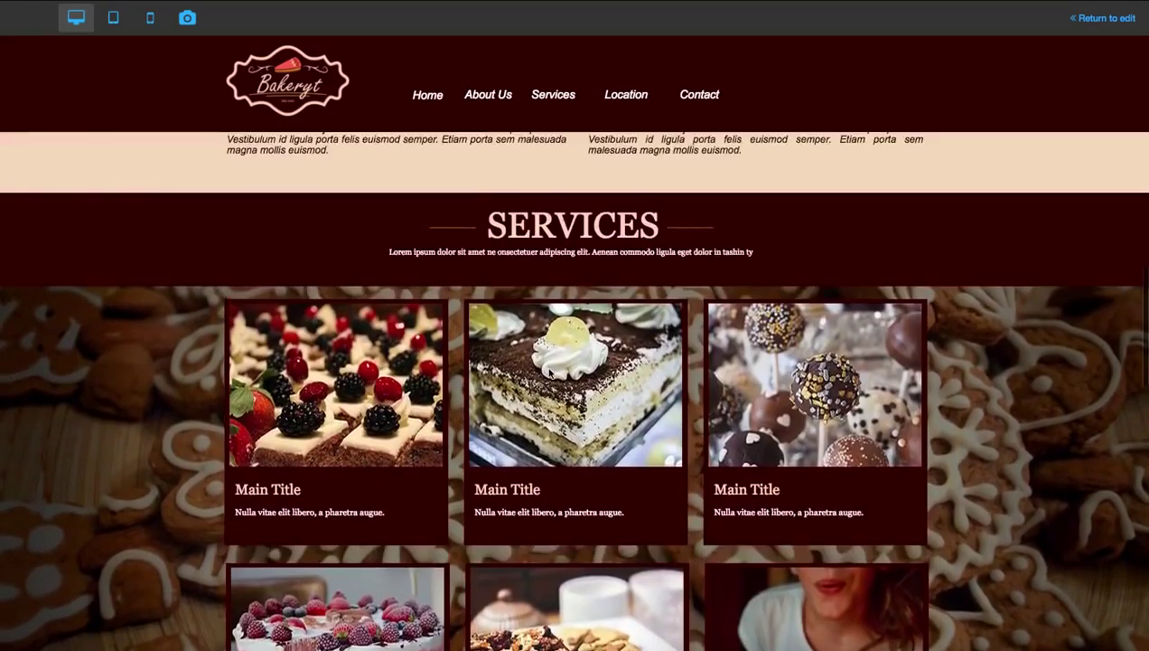
scroll(550, 373, "down", 1)
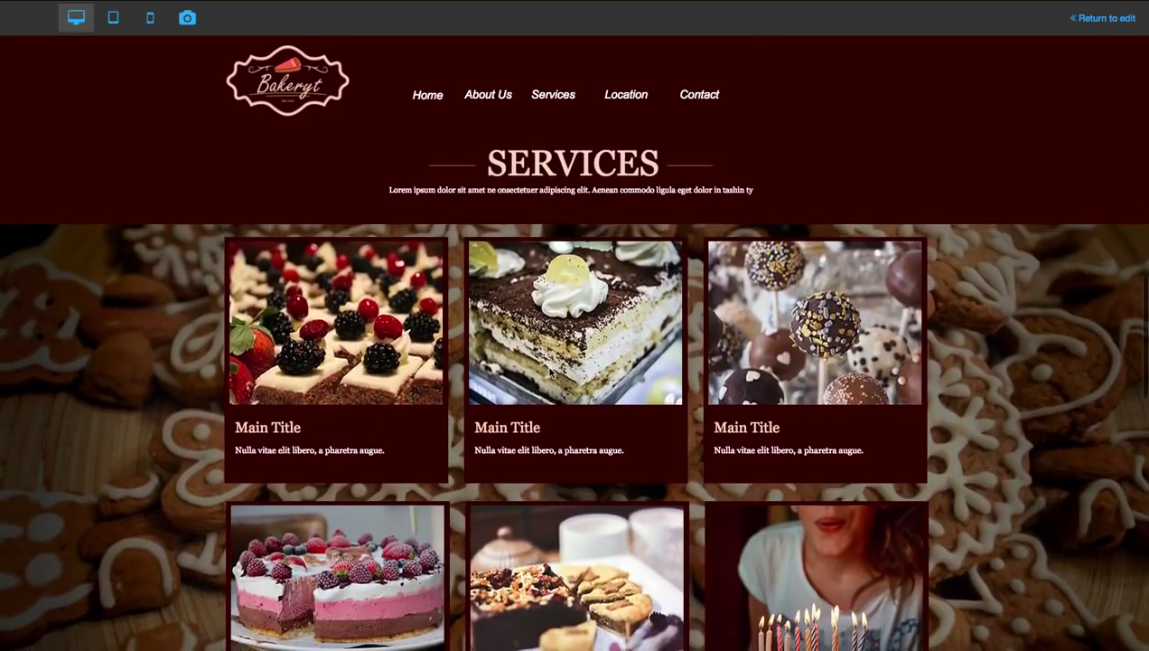
scroll(550, 373, "up", 1)
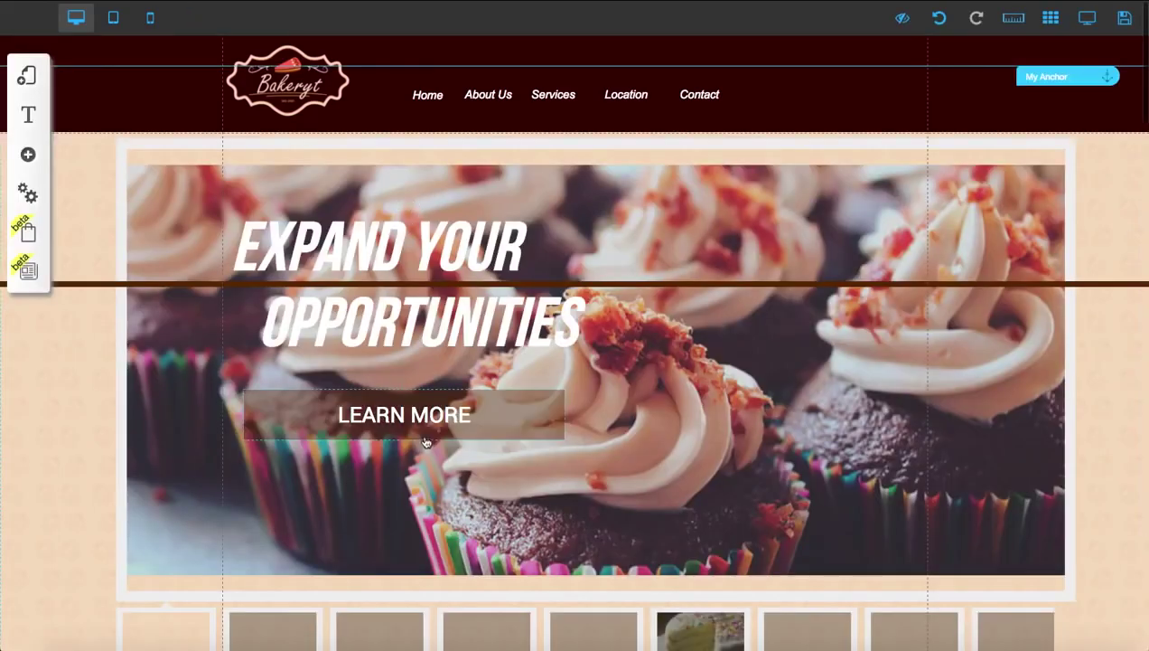
Step: Move the My Anchor marker above the Services section slightly down, closer to the section's heading
scroll(413, 413, "down", 1)
scroll(419, 348, "down", 10)
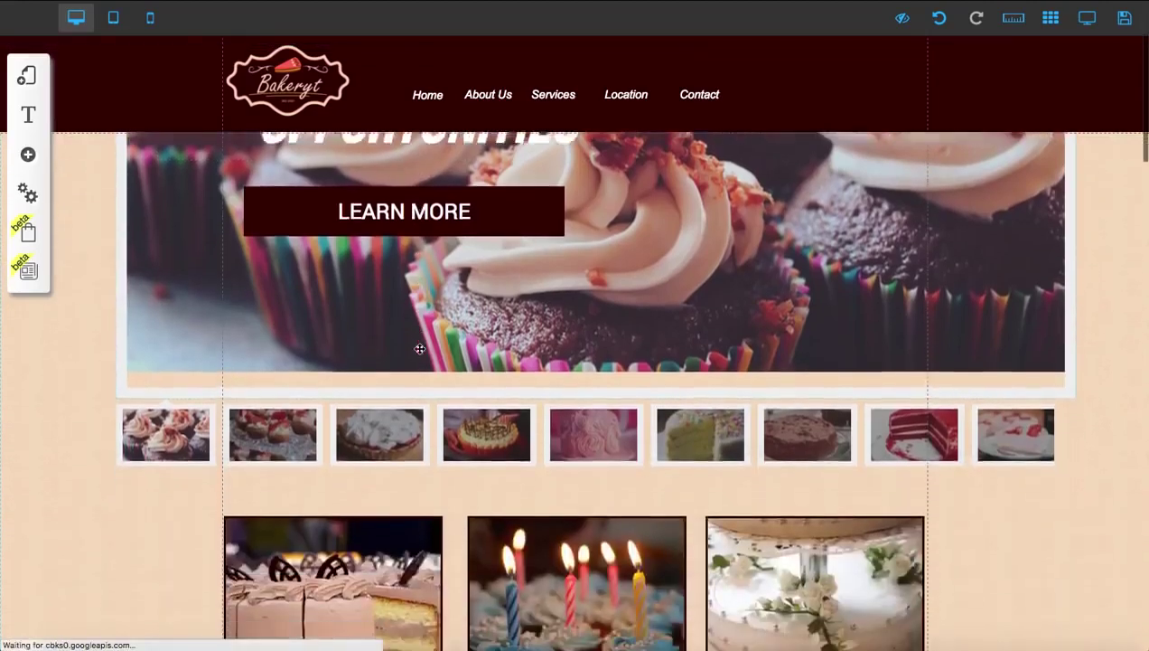
scroll(420, 349, "down", 4)
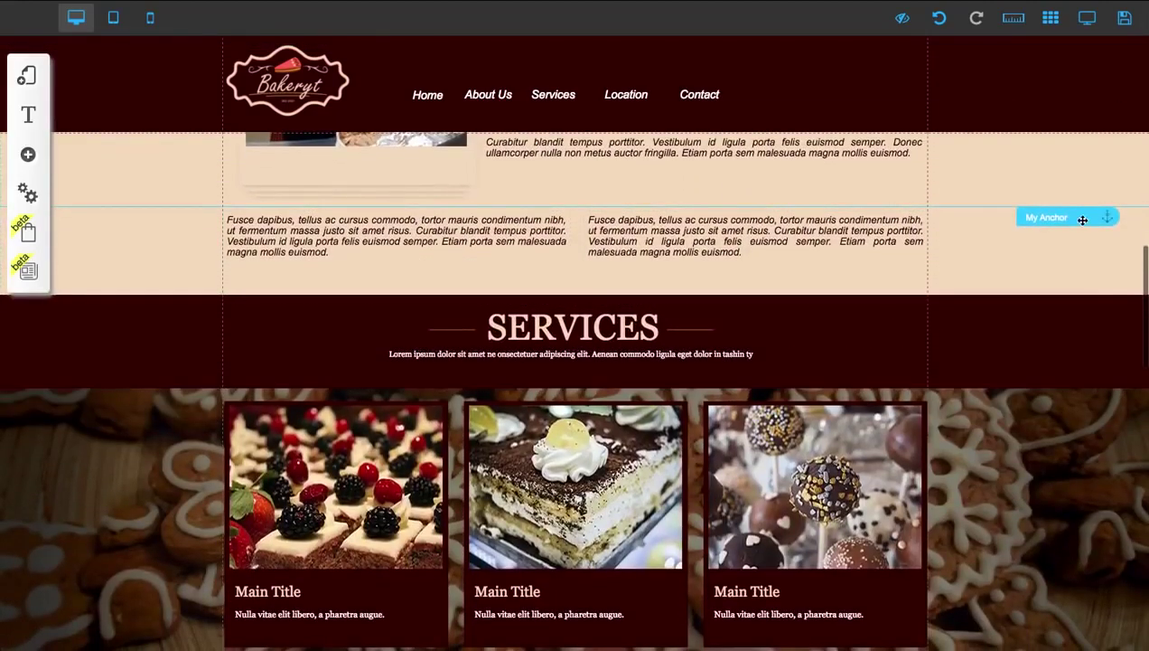
scroll(761, 351, "down", 1)
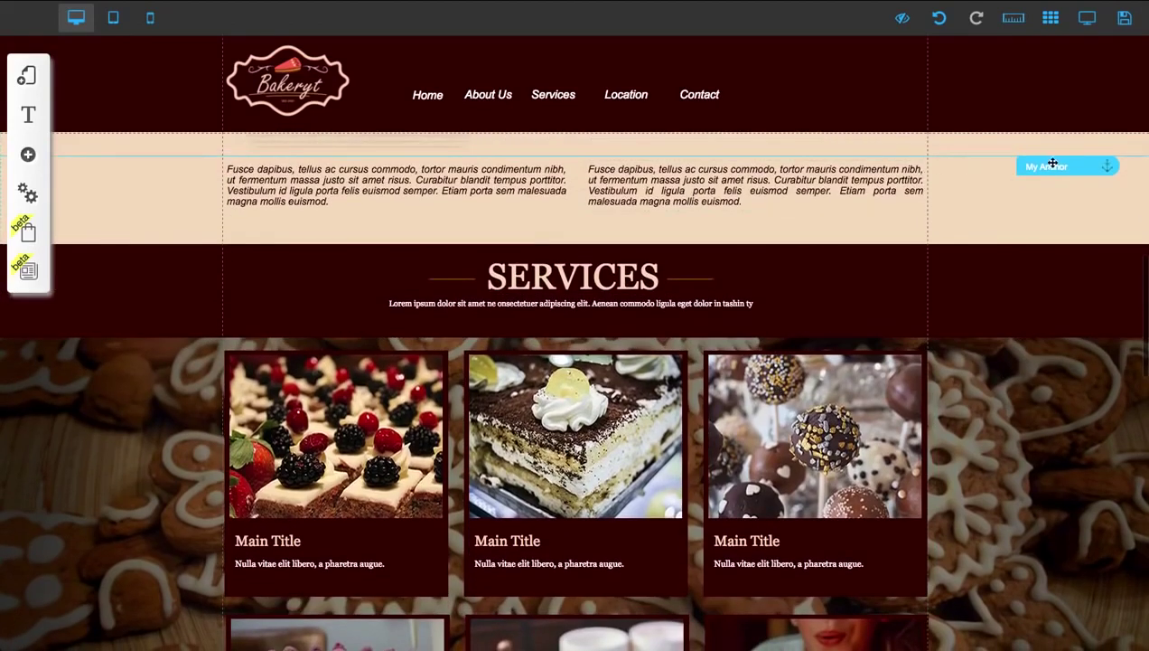
left_click_drag(1054, 166, 1034, 204)
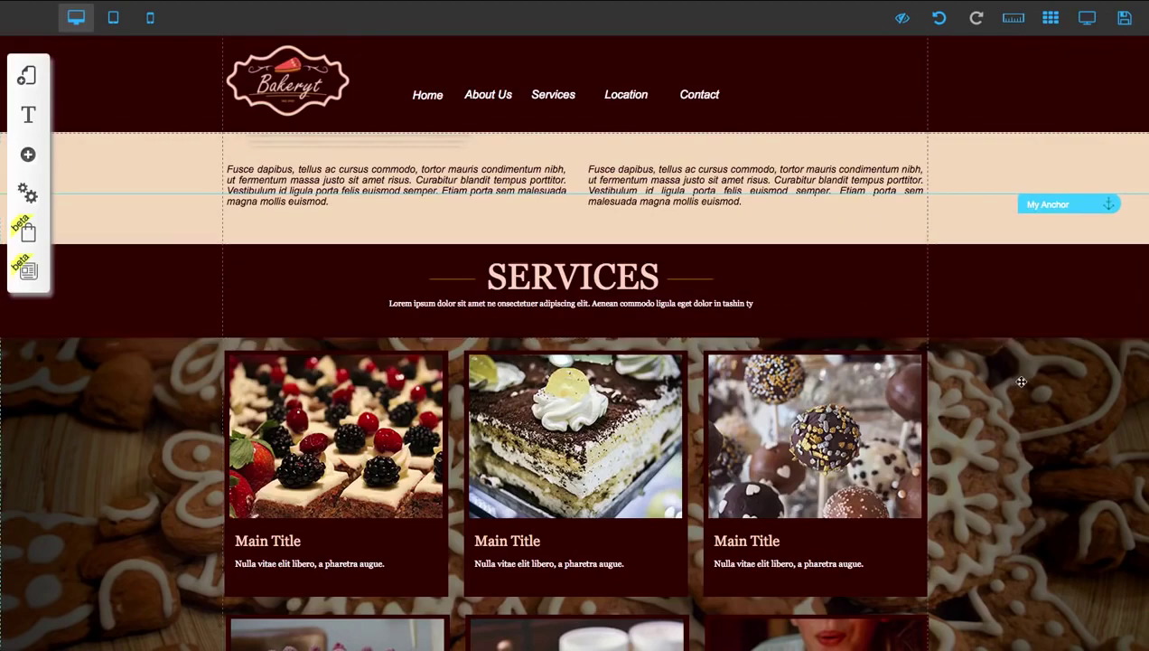
Step: Examine how the header stays over the banner, About Us and Services sections along the page
scroll(1001, 376, "down", 3)
scroll(1003, 374, "down", 1)
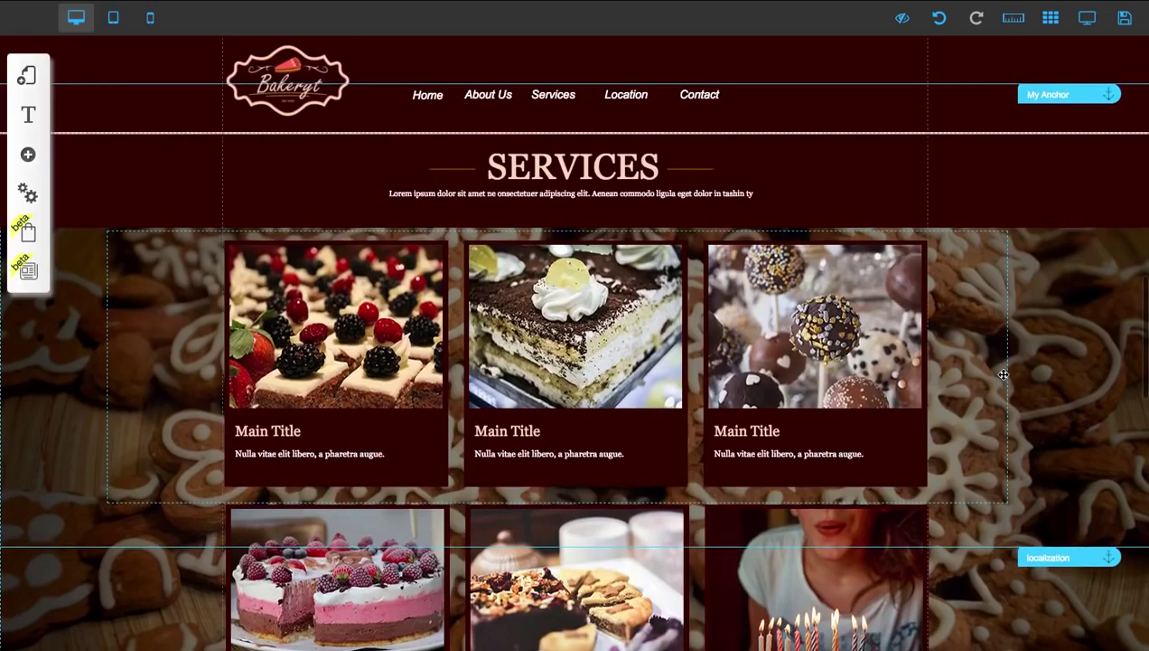
scroll(1003, 374, "up", 1)
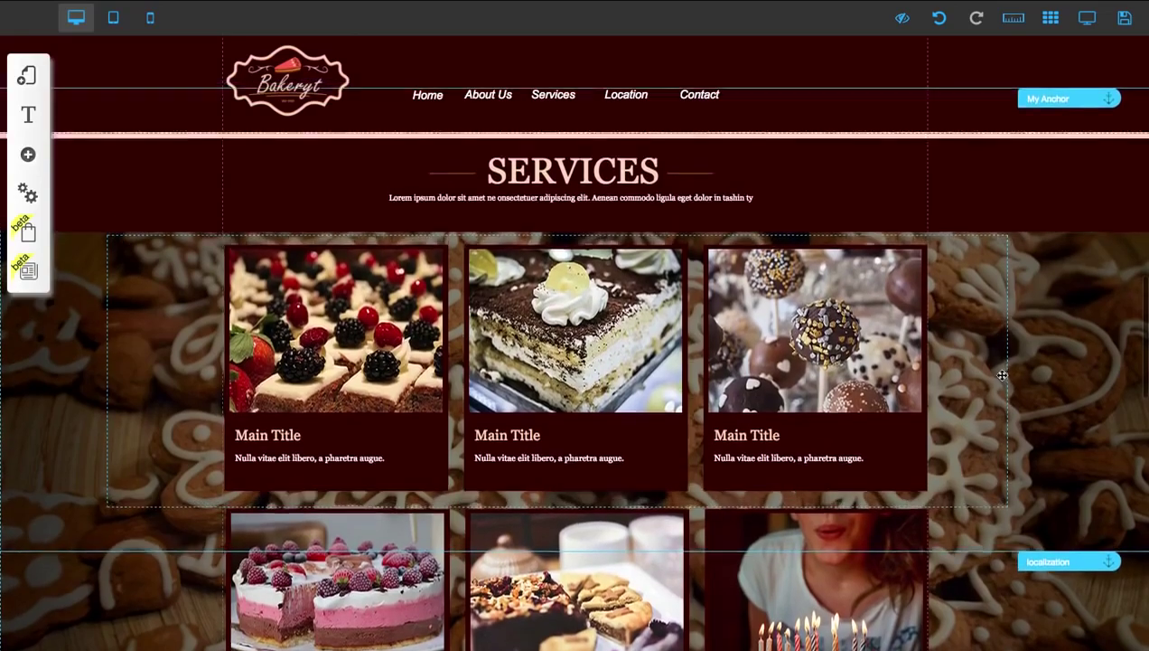
scroll(821, 78, "up", 1)
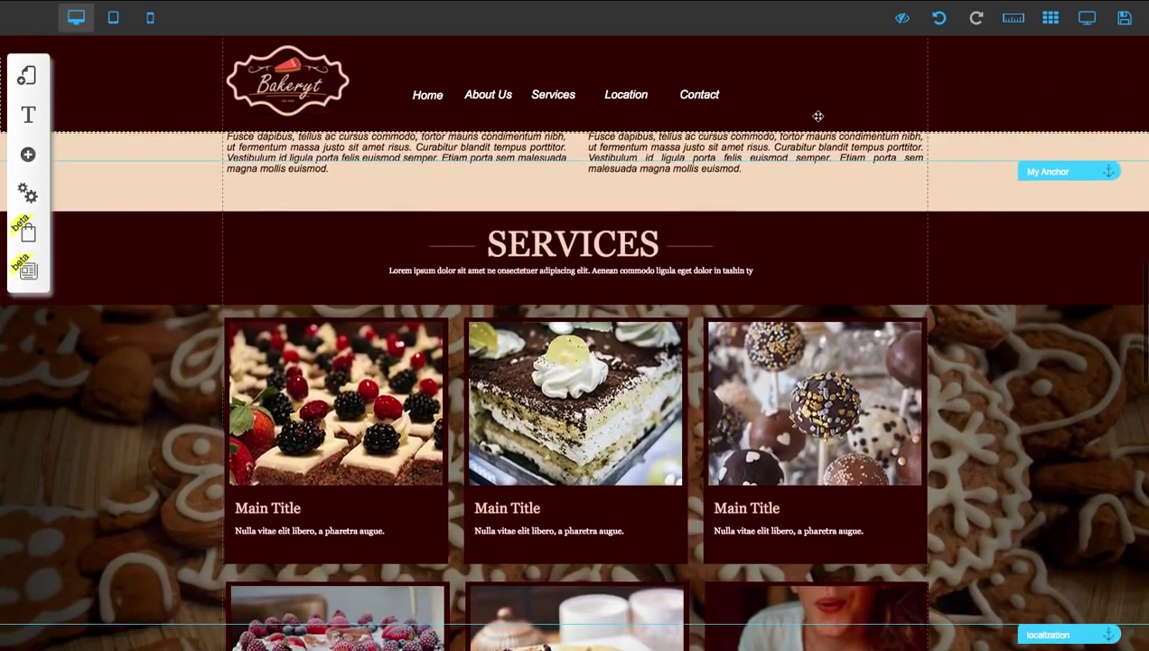
scroll(818, 115, "up", 15)
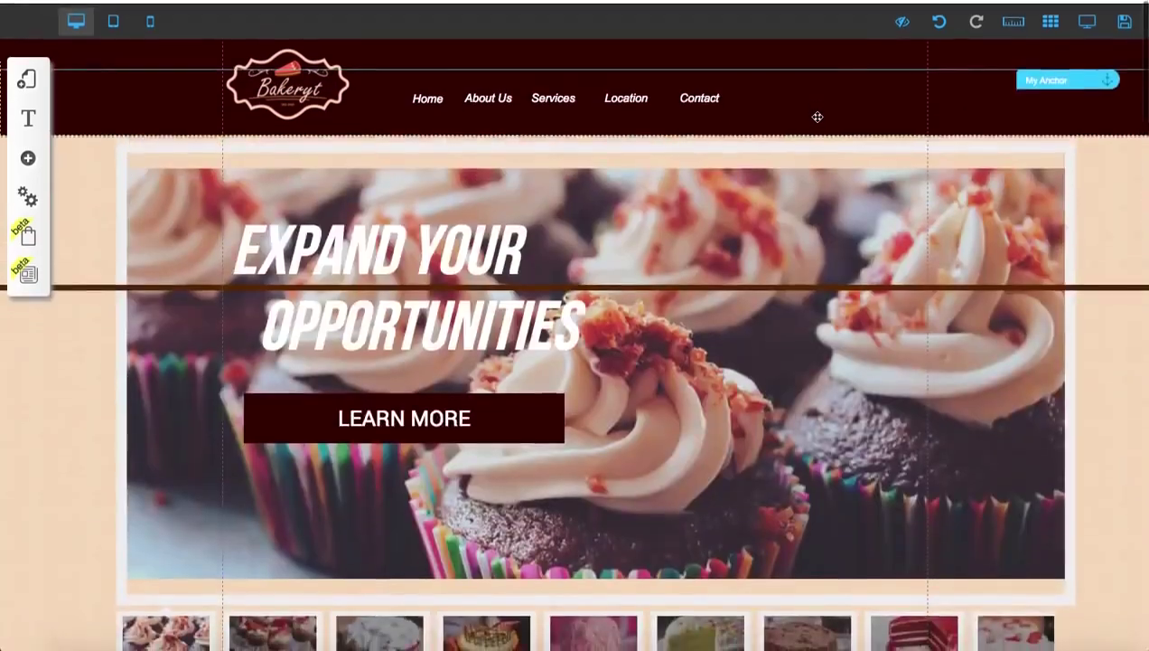
scroll(795, 239, "down", 15)
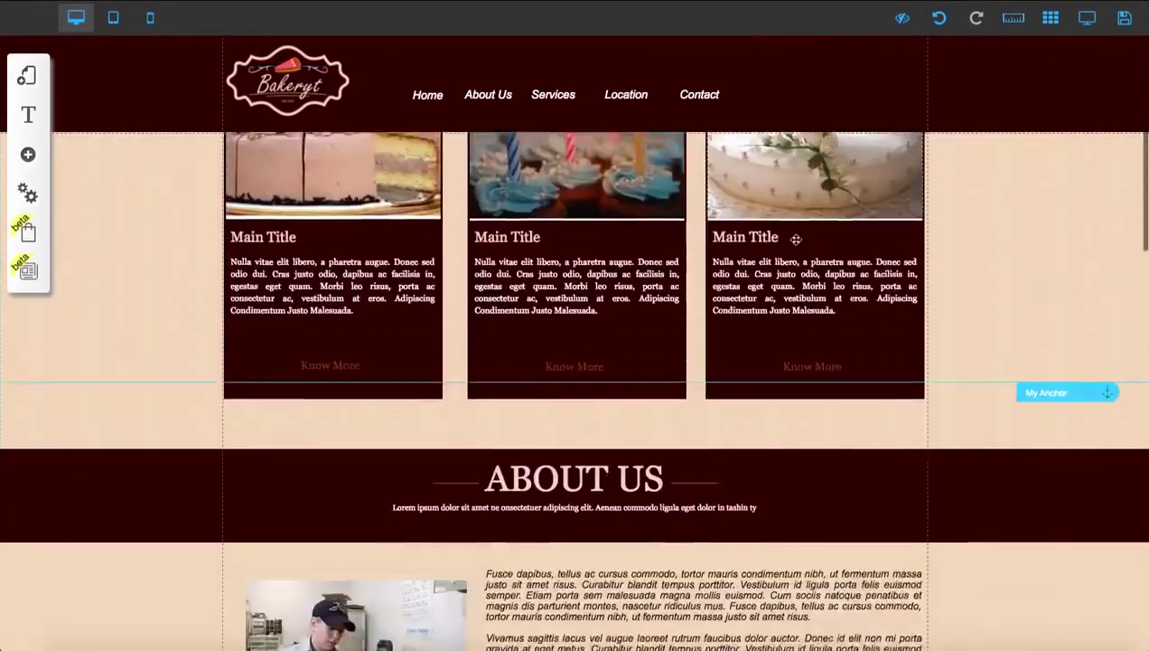
scroll(793, 243, "up", 15)
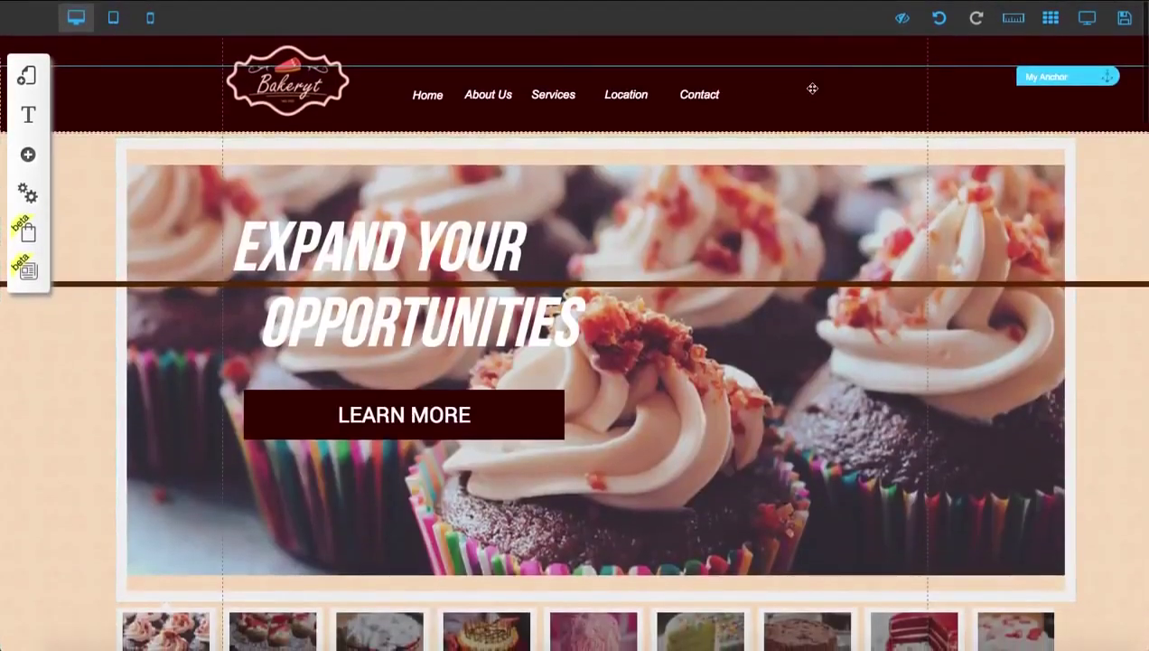
Step: Try the header without the Fixed on page option along the page and restore the option
left_click(812, 89)
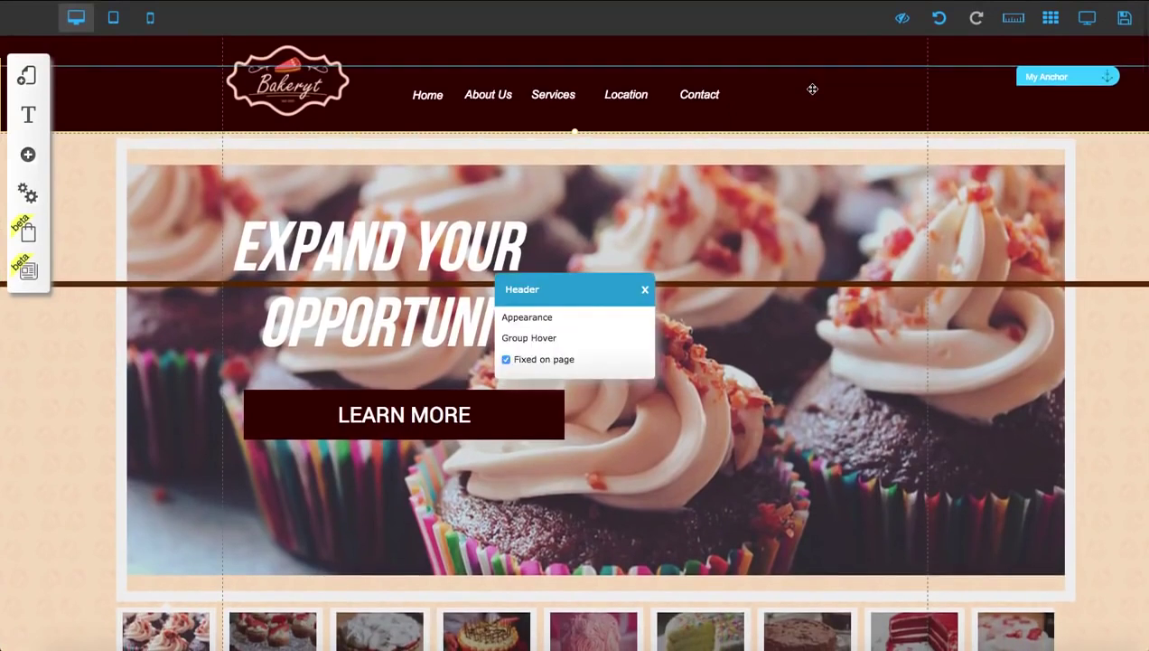
left_click(506, 360)
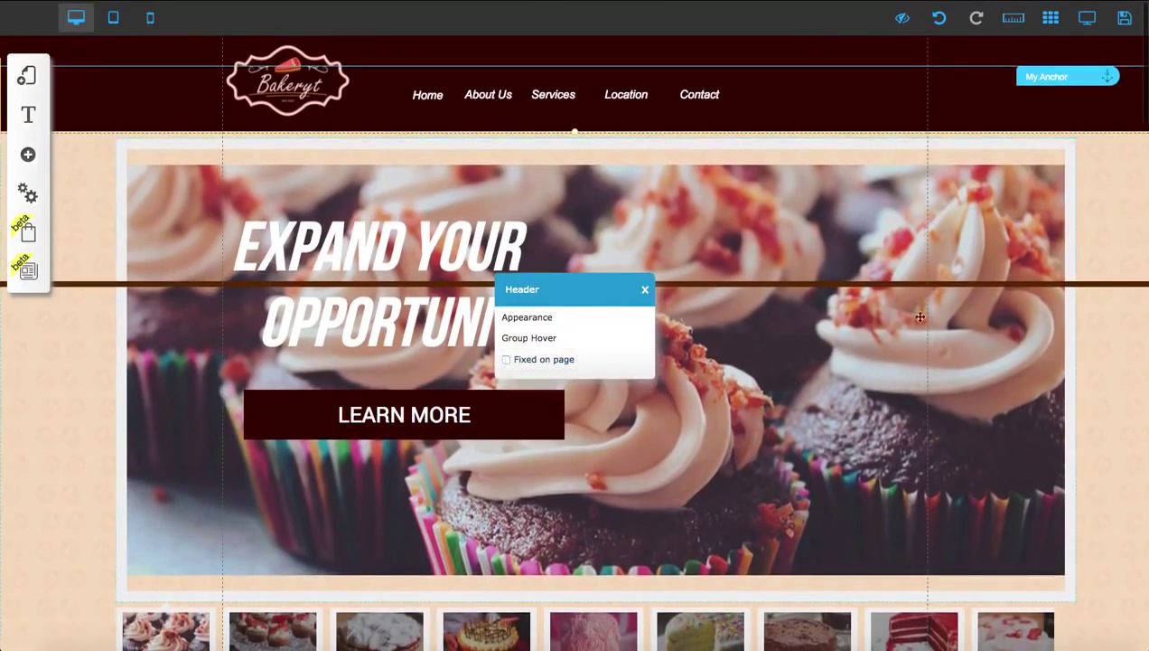
scroll(945, 324, "down", 8)
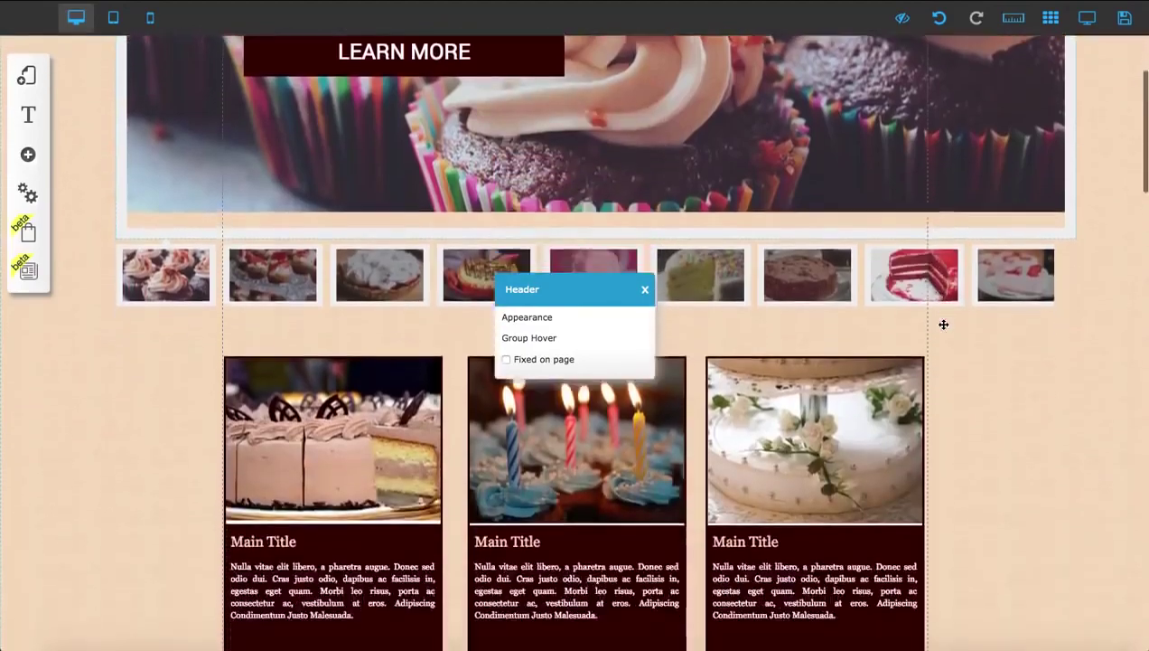
scroll(946, 330, "up", 10)
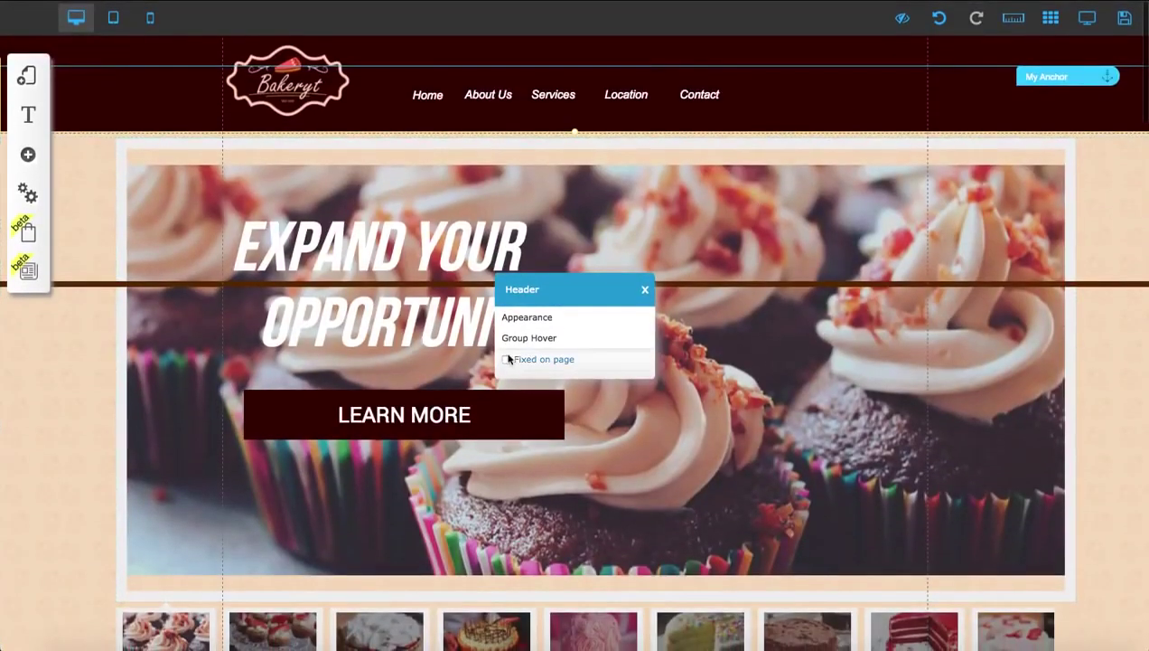
left_click(645, 293)
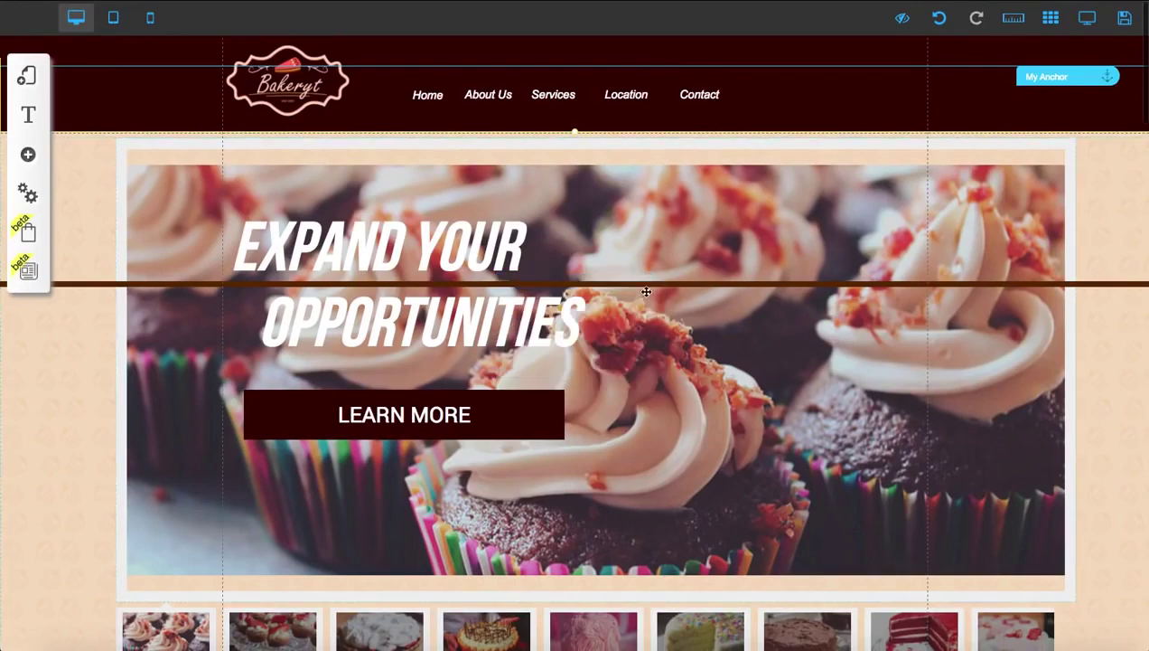
Step: Move the My Anchor marker near the Services section down to the section's upper edge, level with the header's lower edge
scroll(663, 361, "down", 3)
scroll(663, 361, "down", 6)
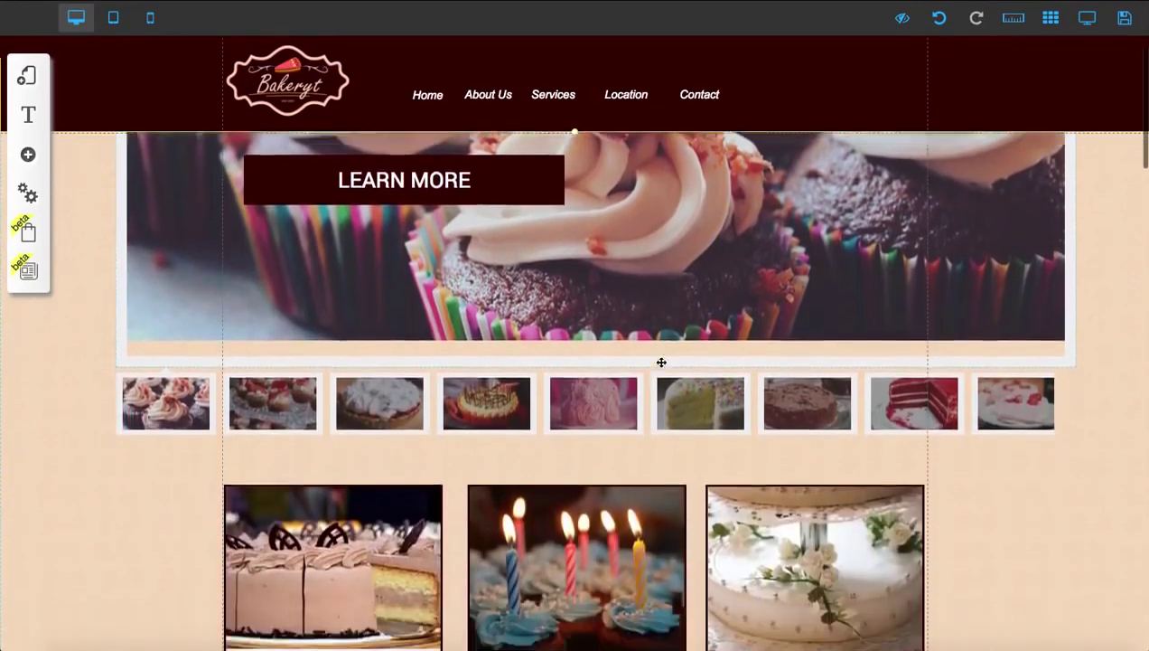
scroll(661, 361, "down", 9)
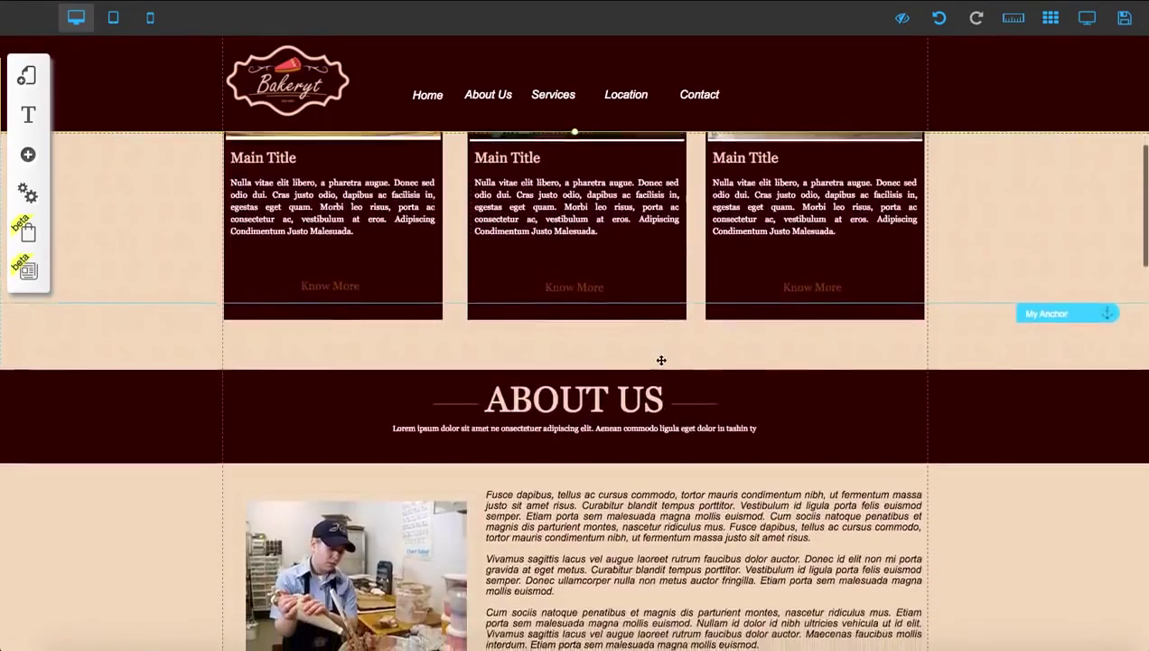
scroll(664, 361, "up", 3)
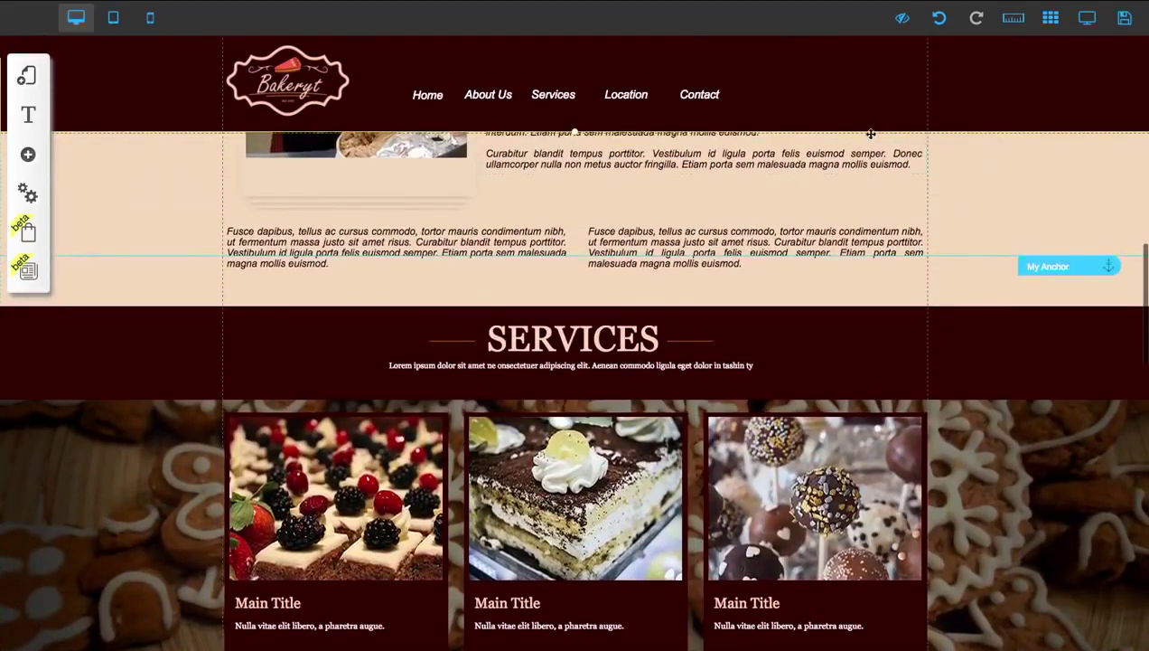
left_click_drag(1057, 271, 1043, 147)
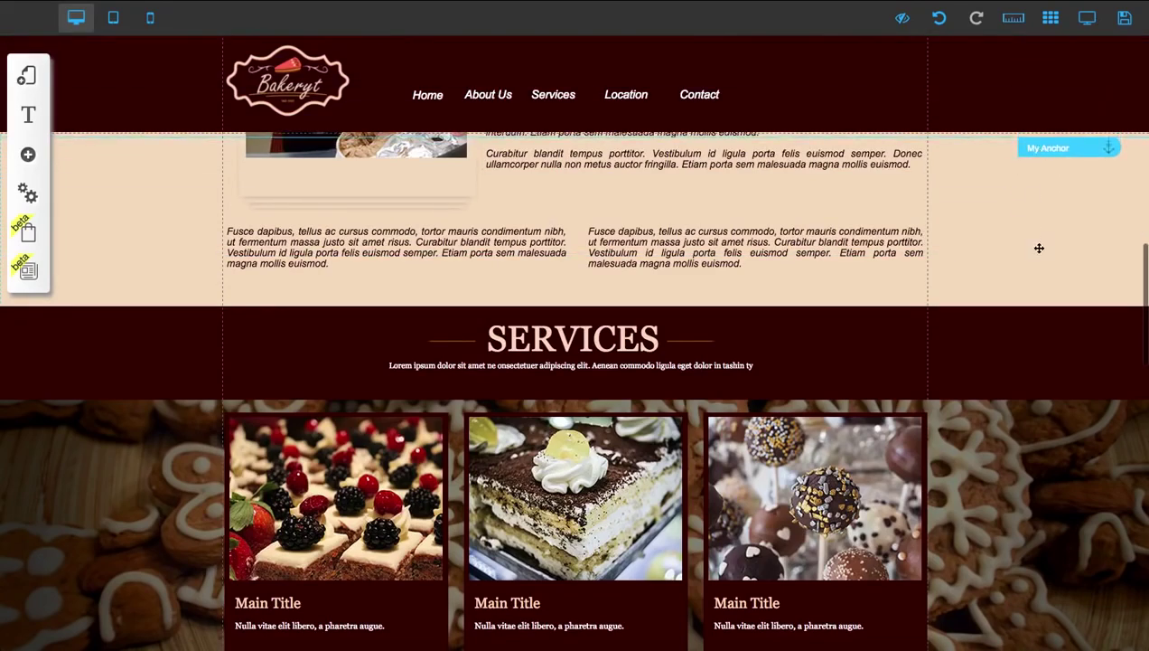
scroll(1039, 248, "down", 2)
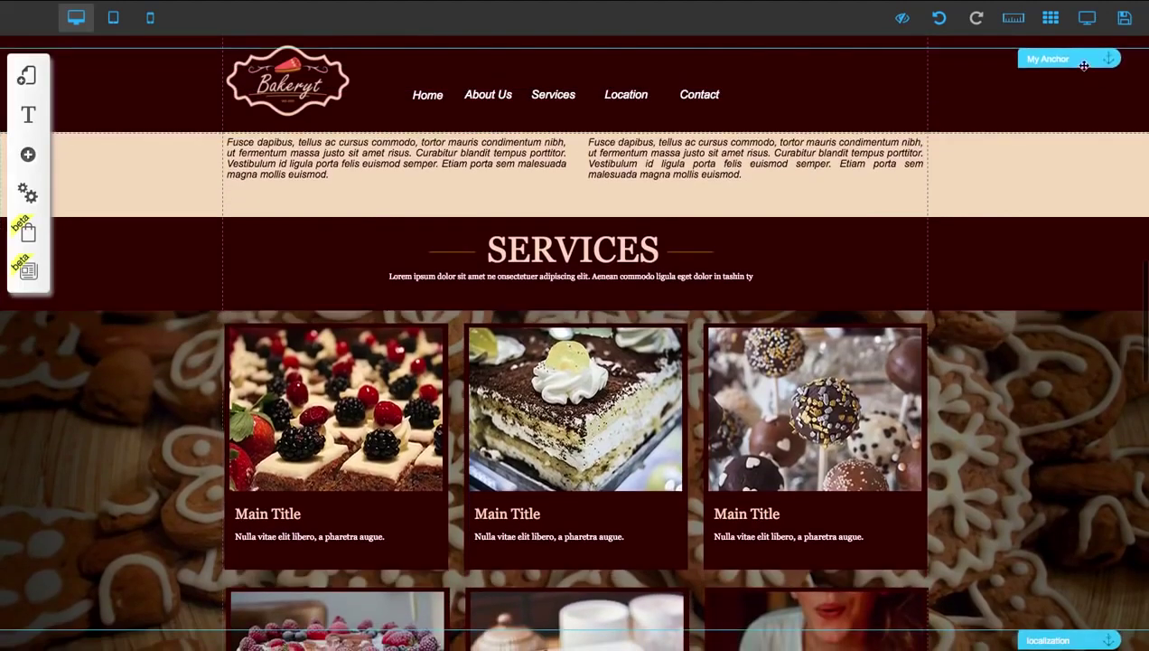
left_click_drag(1075, 61, 1072, 215)
scroll(1062, 315, "down", 1)
scroll(1062, 316, "down", 1)
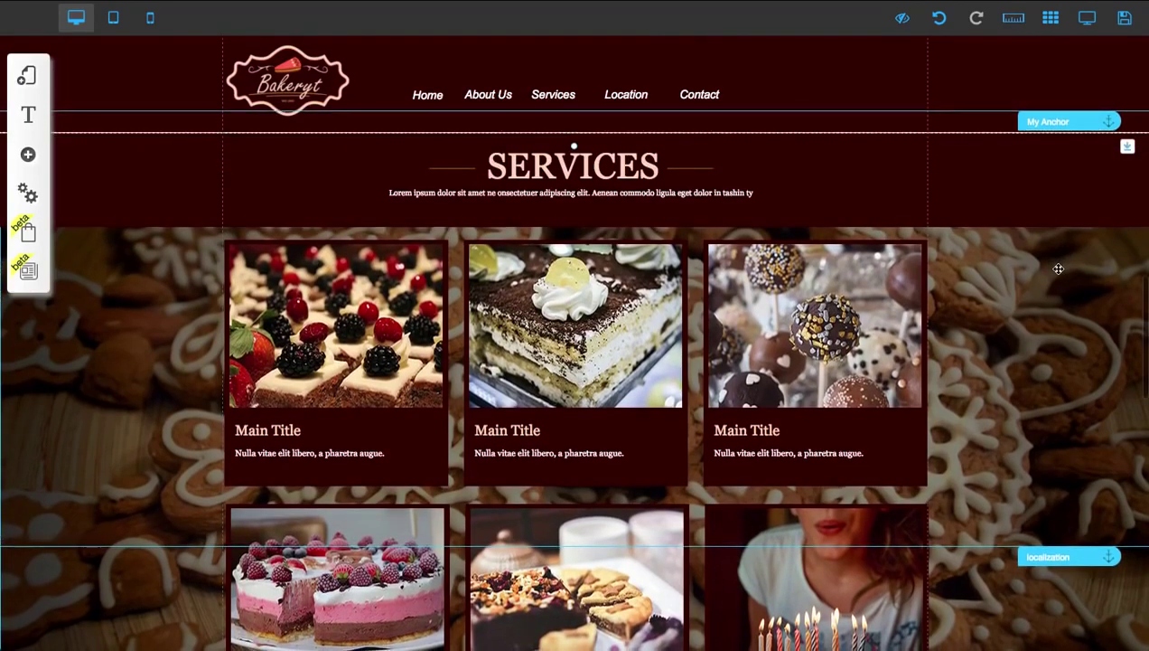
left_click_drag(1052, 118, 1052, 143)
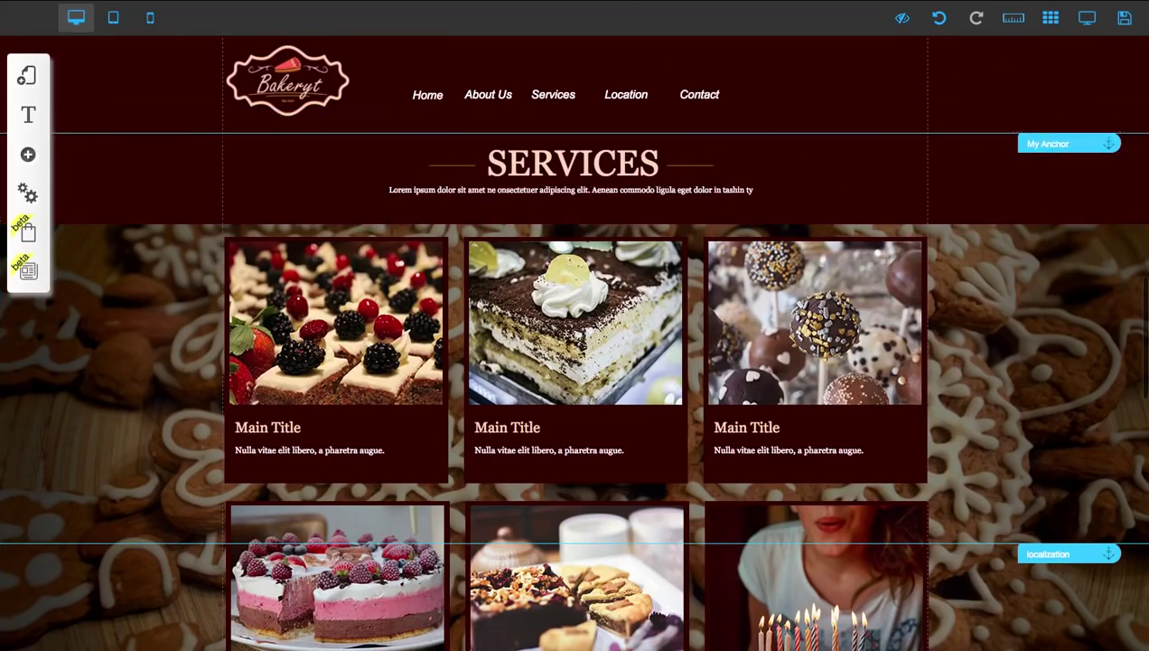
Step: Fine-tune the My Anchor marker so its line sits exactly on the upper edge of the Services section
scroll(1062, 39, "down", 5)
scroll(1048, 90, "up", 15)
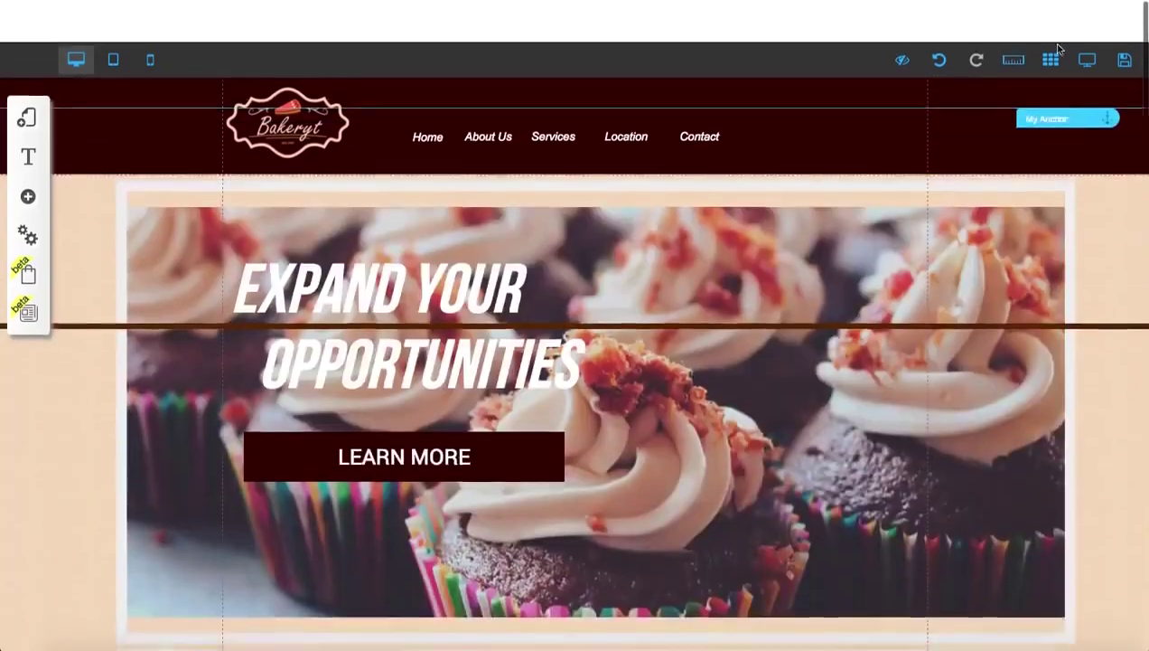
scroll(1031, 171, "down", 10)
scroll(1132, 357, "up", 3)
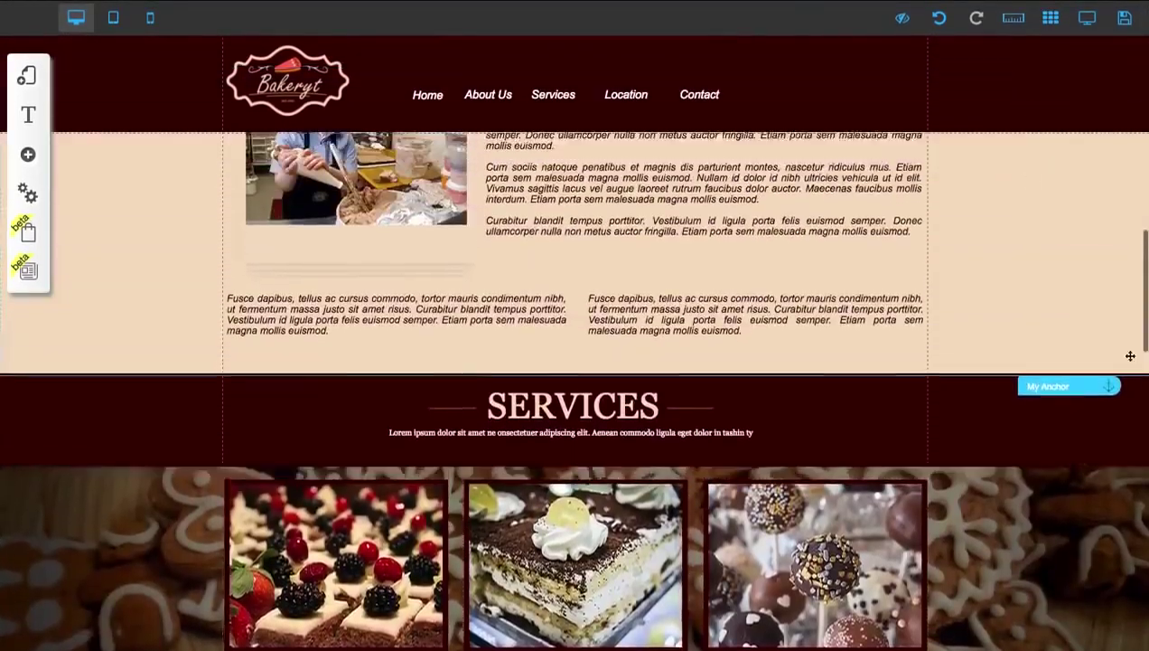
scroll(1062, 424, "down", 1)
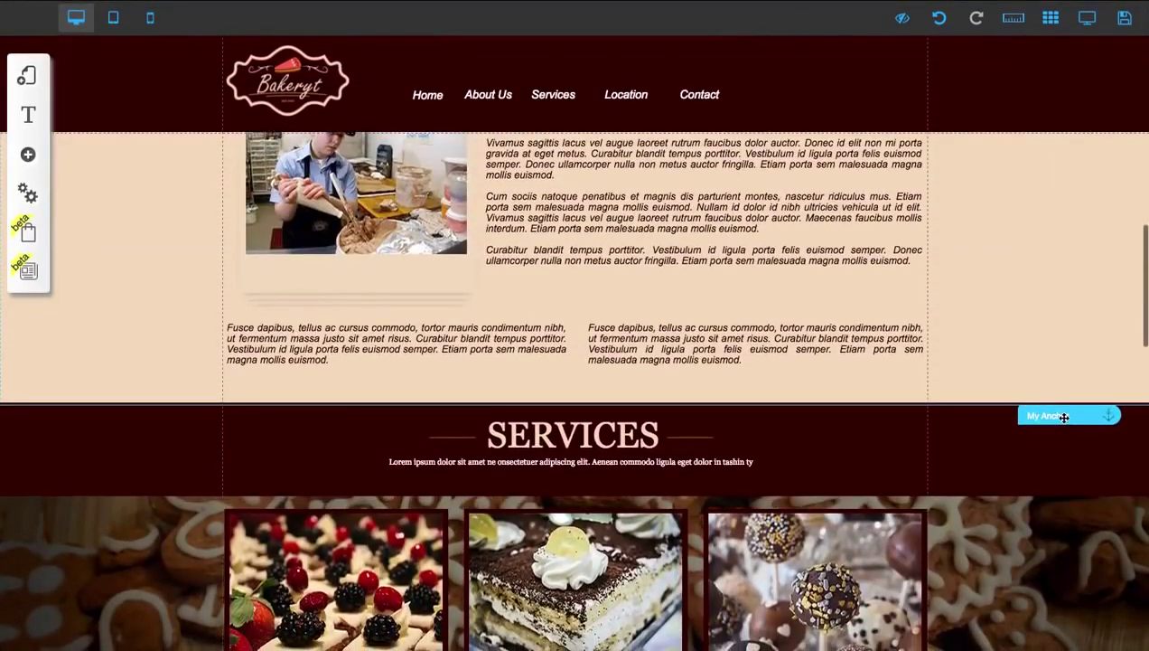
left_click_drag(1064, 416, 1066, 415)
Step: Rename the anchor at the Services section as LEARN MORE
left_click(1062, 412)
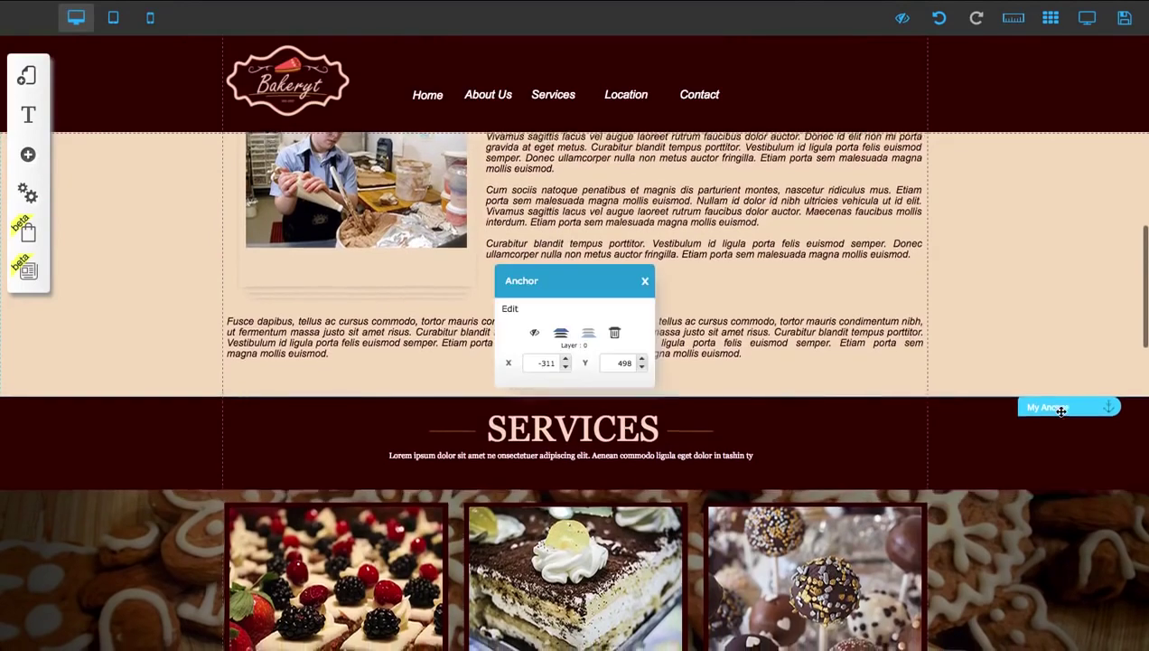
scroll(542, 335, "down", 3)
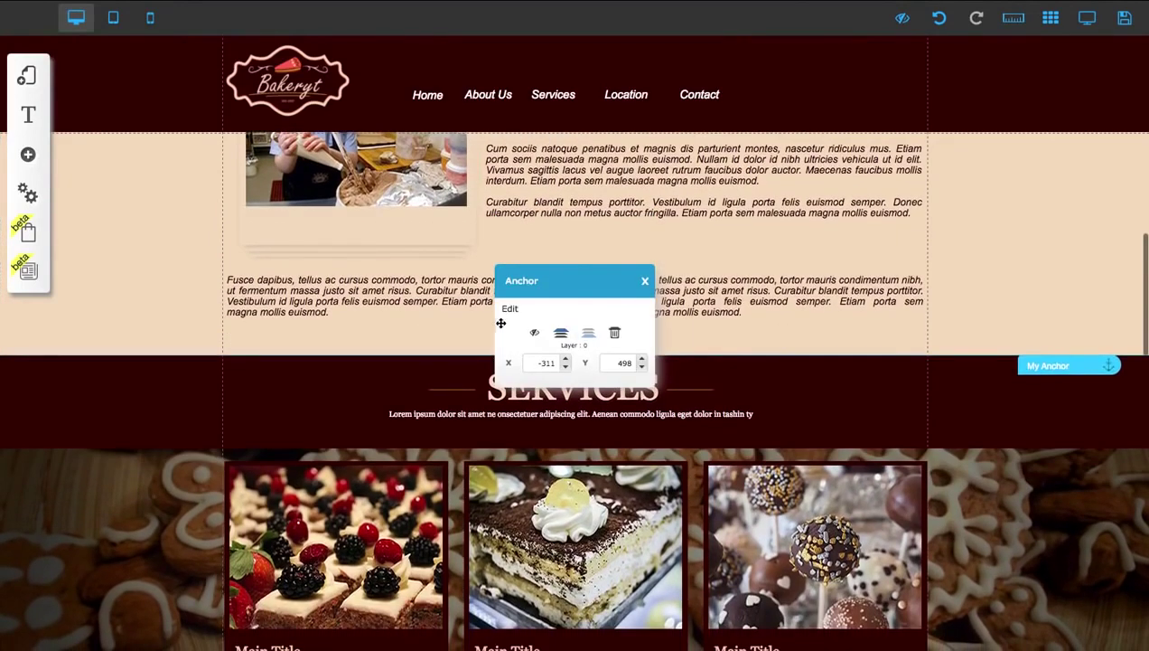
left_click(511, 309)
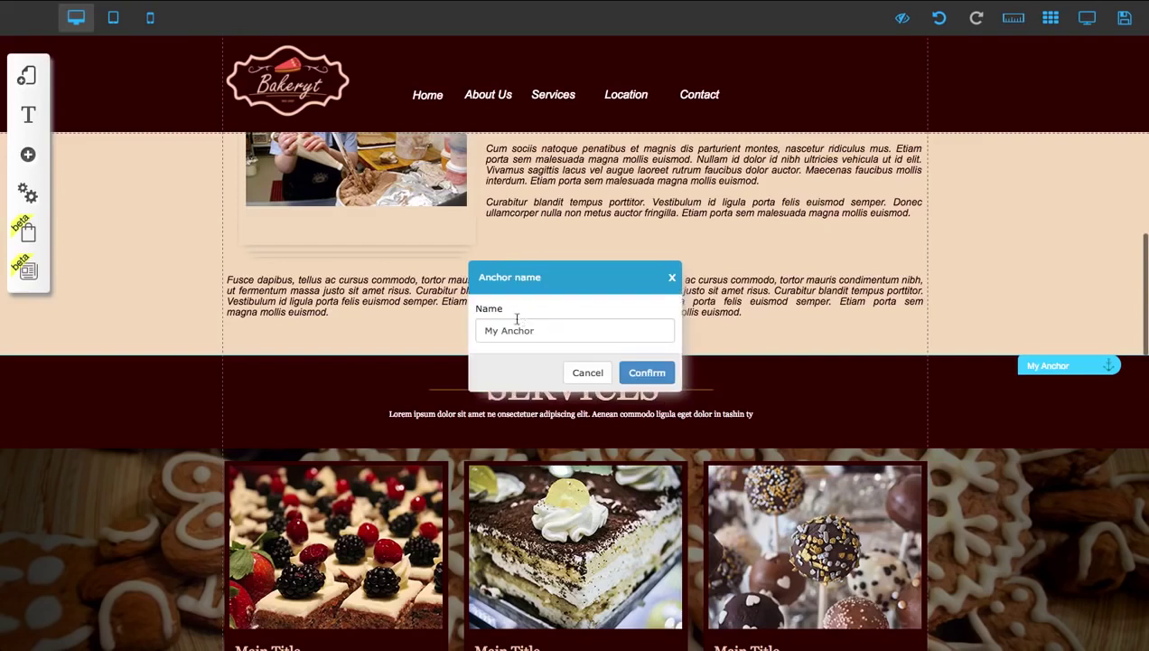
double_click(532, 331)
type("LEARN MORE")
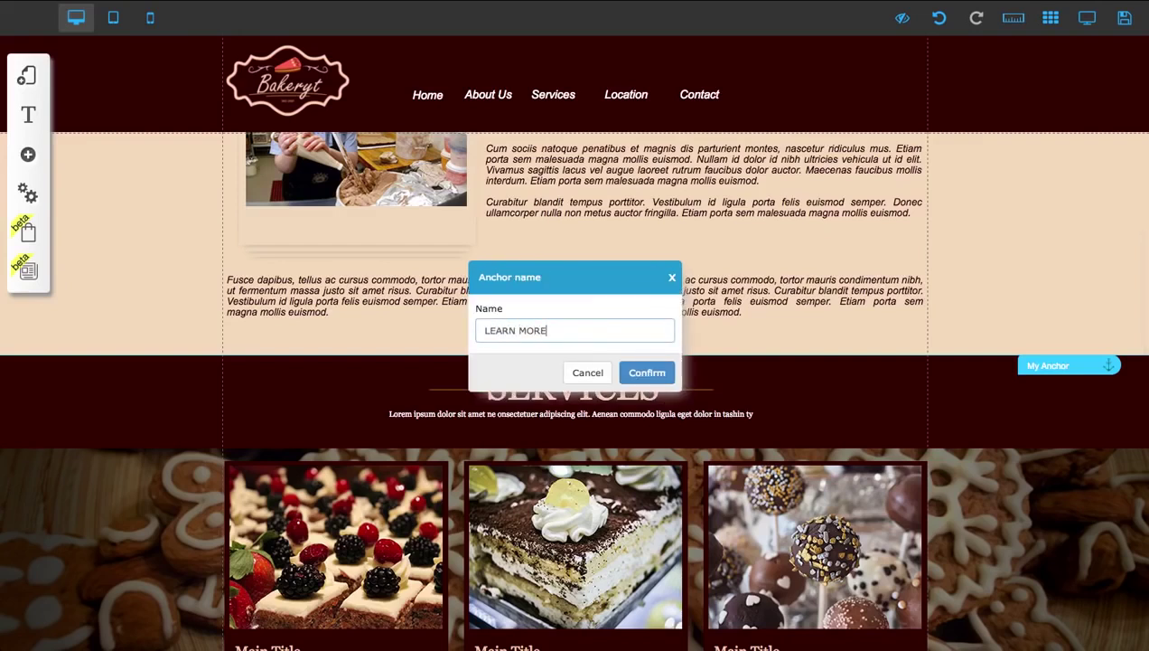
left_click(647, 373)
Step: Preview the website and test the LEARN MORE button in the banner
scroll(968, 53, "down", 3)
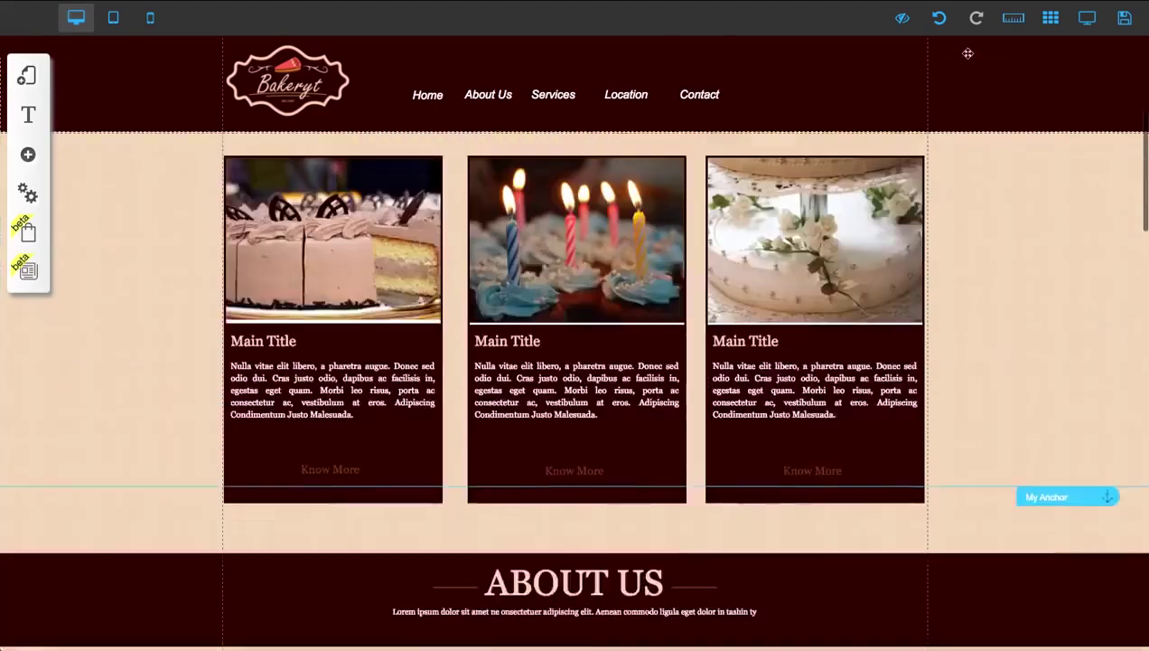
scroll(968, 54, "up", 1)
left_click(1087, 17)
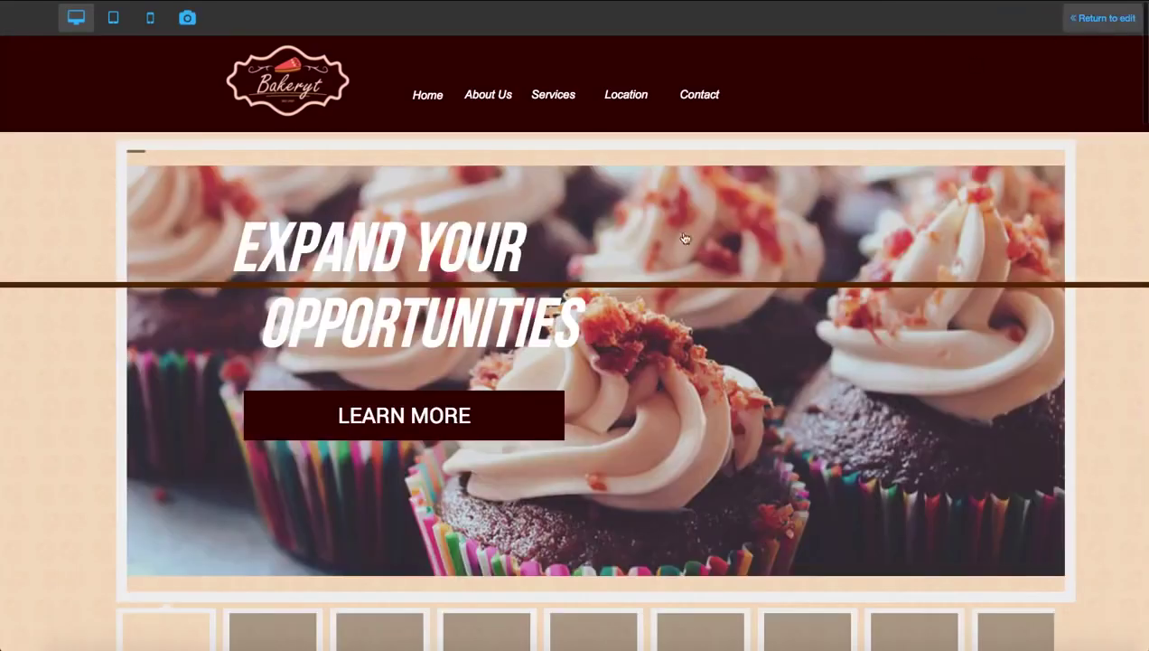
left_click(487, 415)
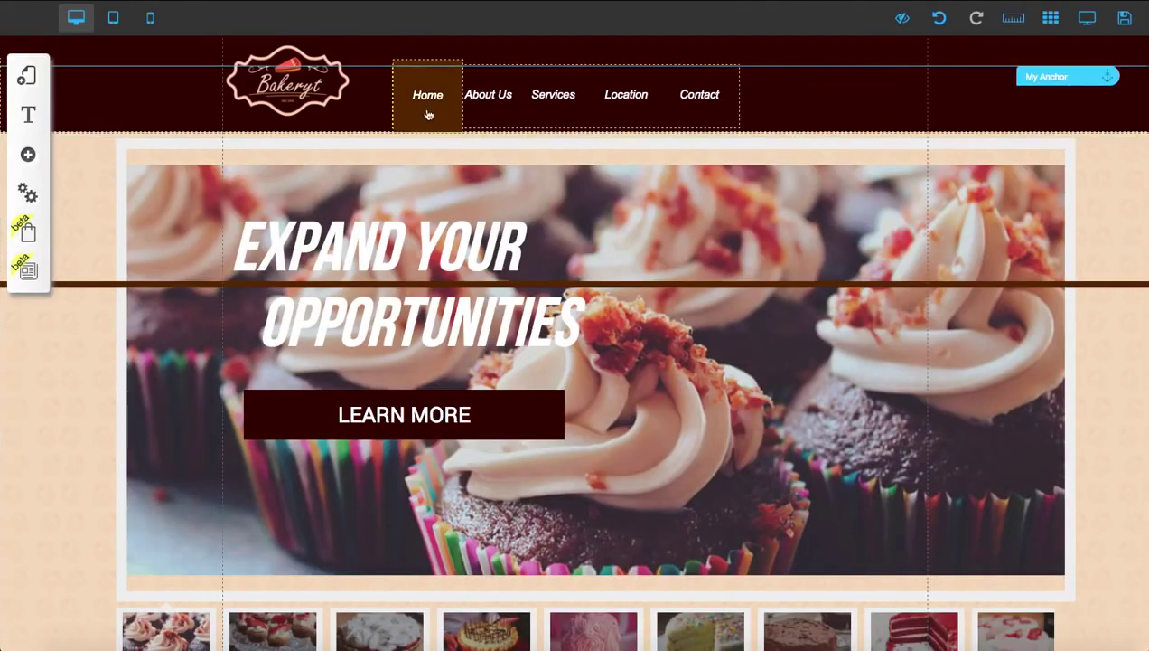
Step: Move the My Anchor marker in the header to just below the header and rename it HOME
scroll(995, 108, "down", 1)
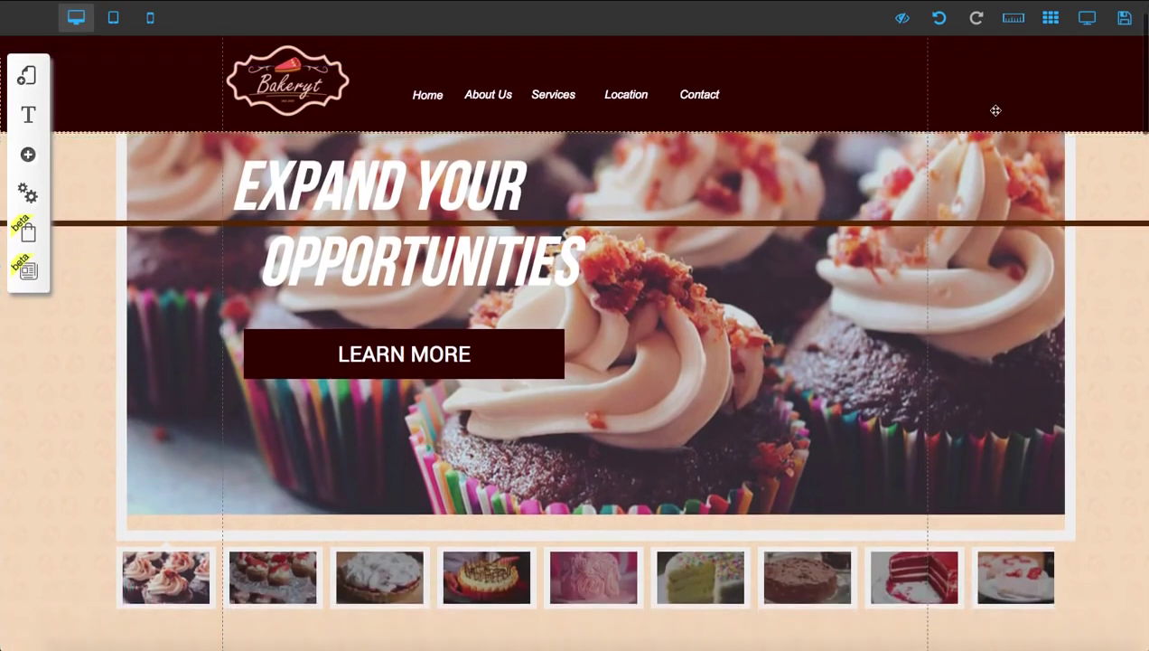
scroll(996, 108, "up", 1)
left_click_drag(1051, 79, 1057, 147)
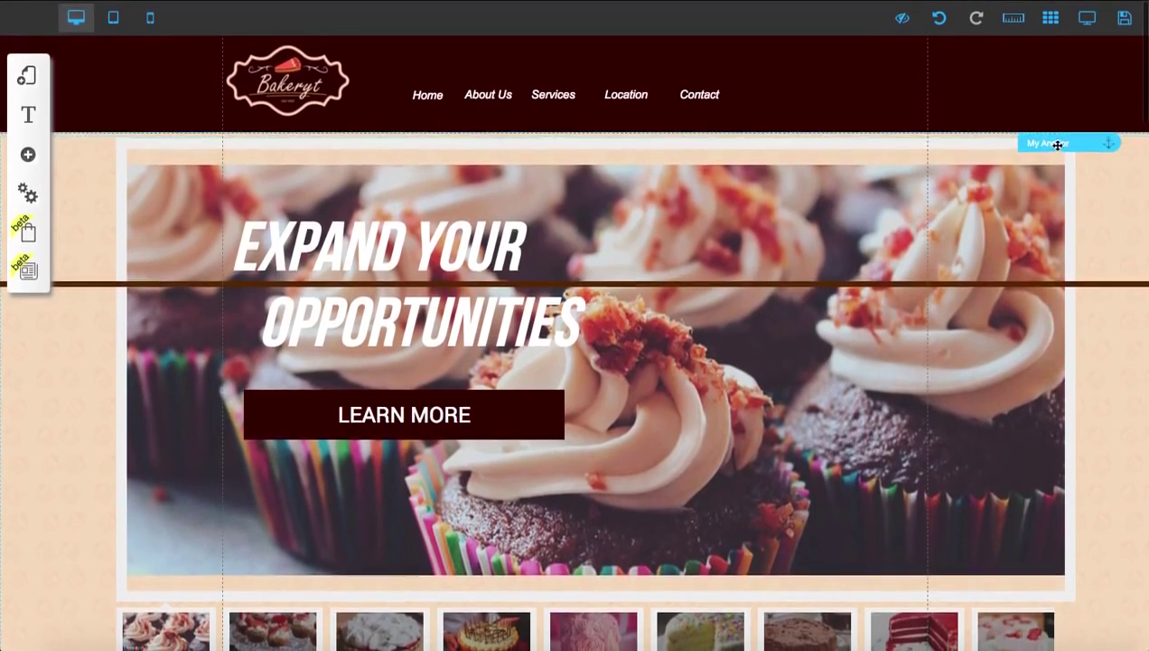
left_click(1057, 147)
left_click(553, 318)
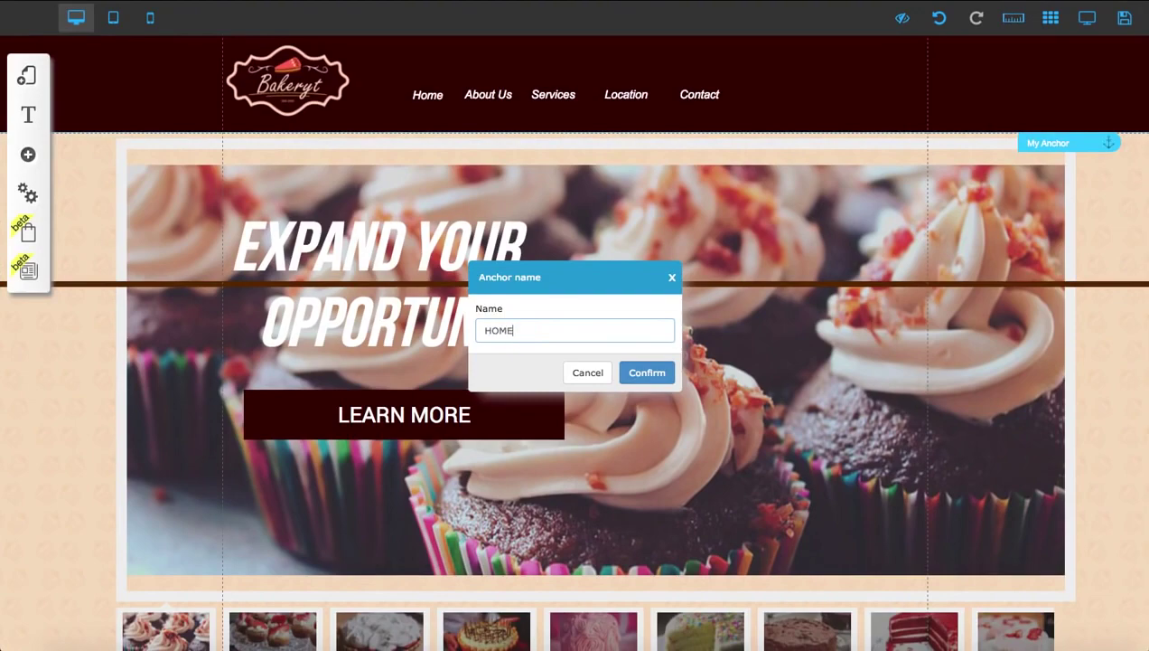
left_click(635, 371)
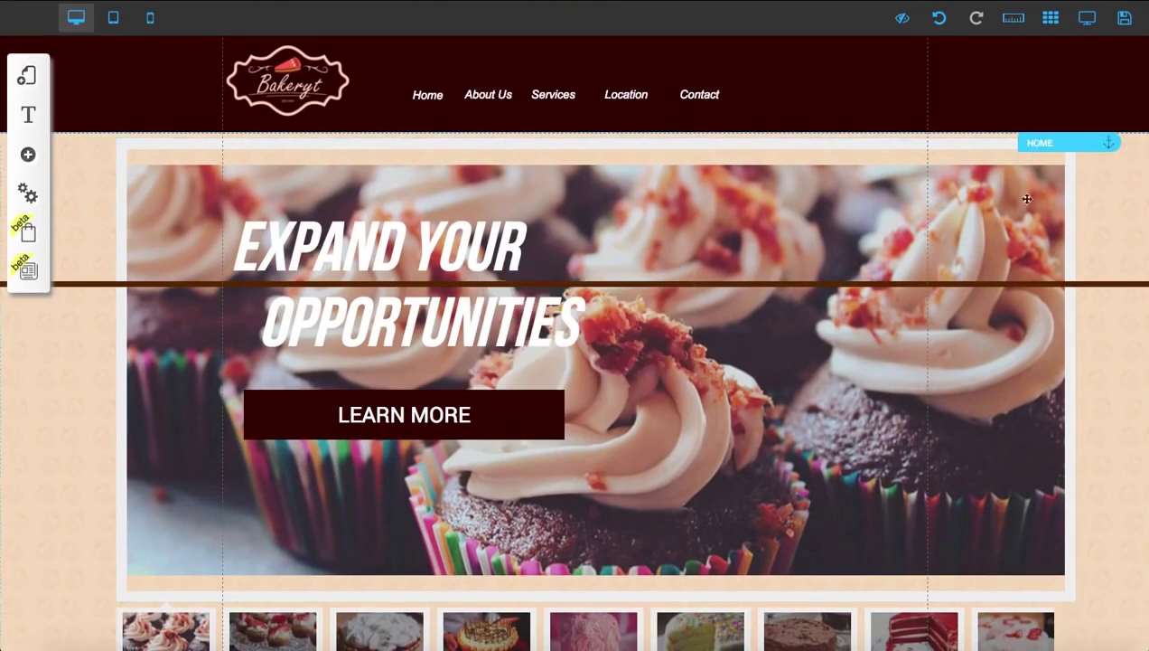
Step: Move the My Anchor marker above the About Us section to that section's upper edge and rename it ABOUT US
scroll(852, 260, "down", 10)
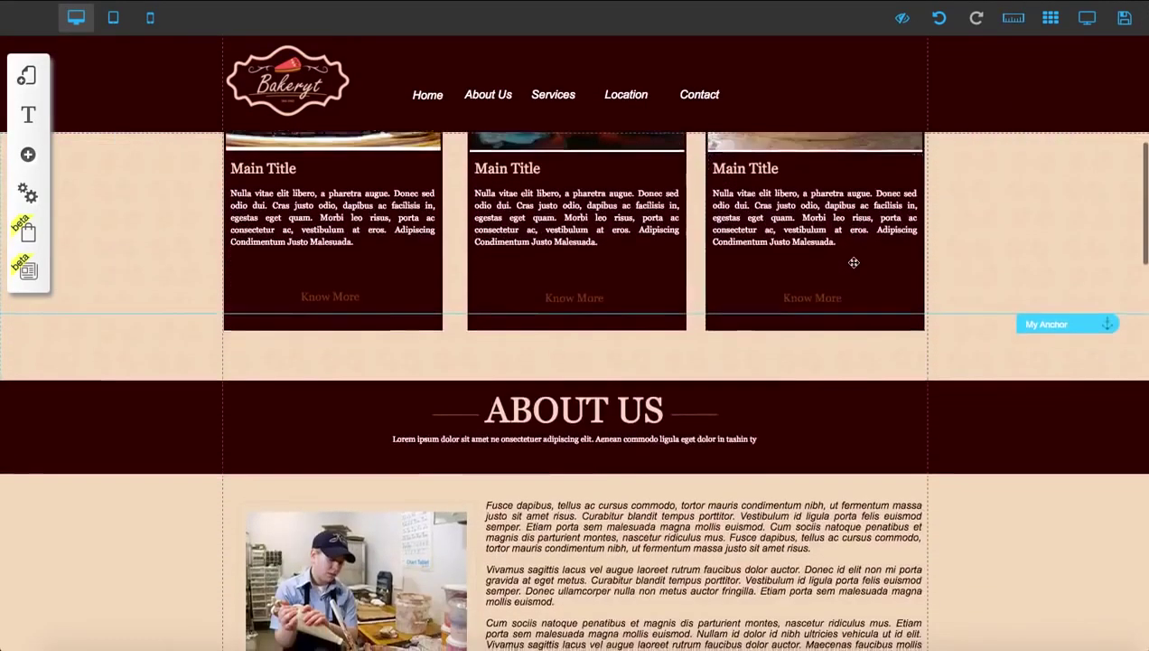
scroll(854, 262, "down", 3)
left_click_drag(1055, 193, 1057, 260)
scroll(1048, 277, "down", 3)
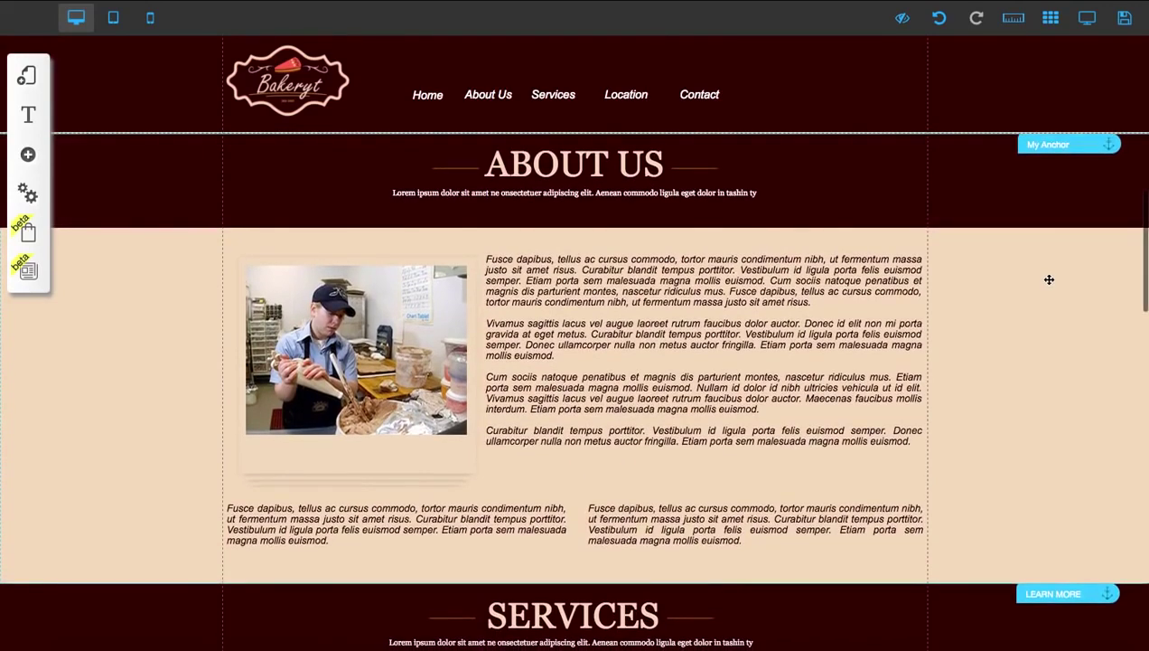
left_click(1108, 143)
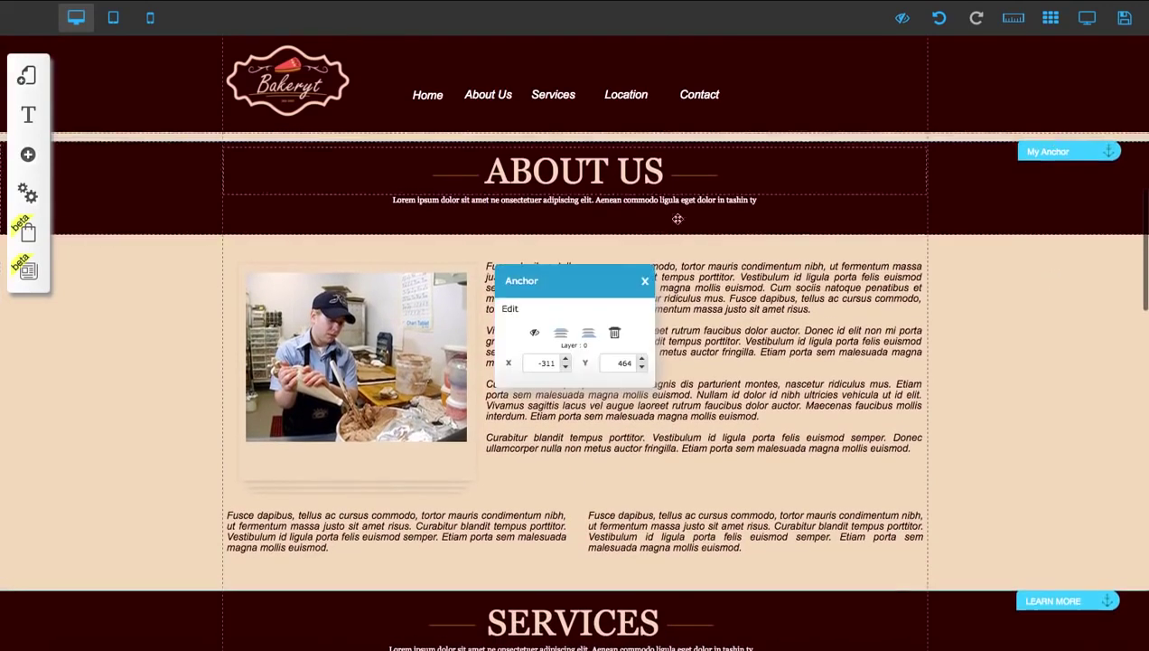
left_click(515, 311)
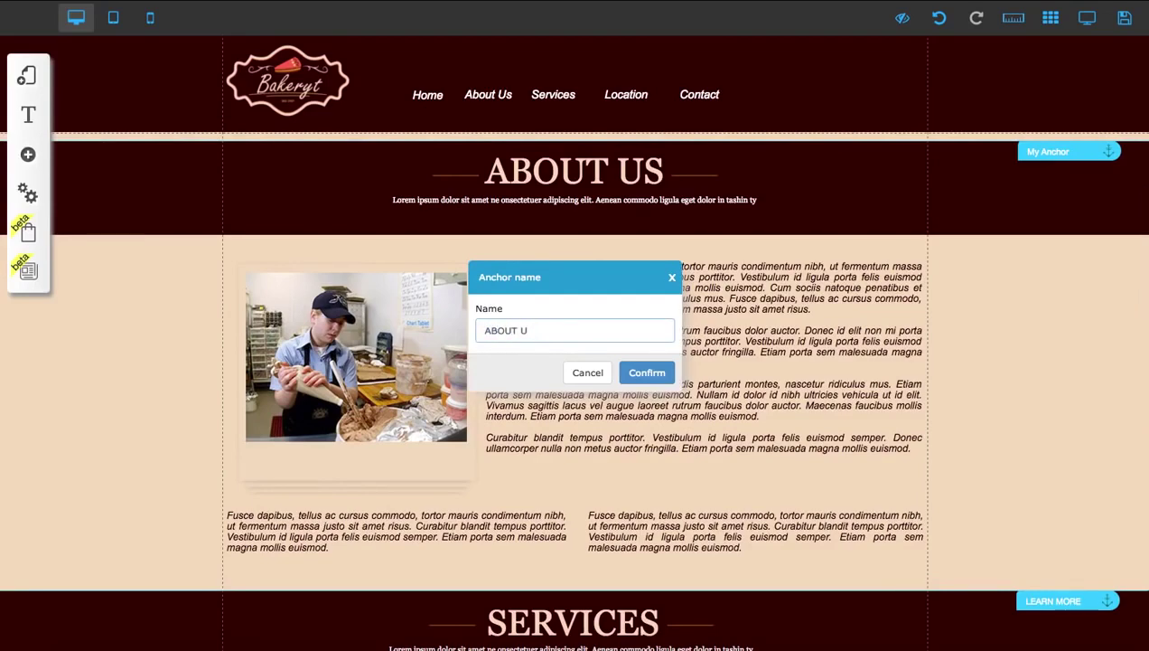
left_click(647, 372)
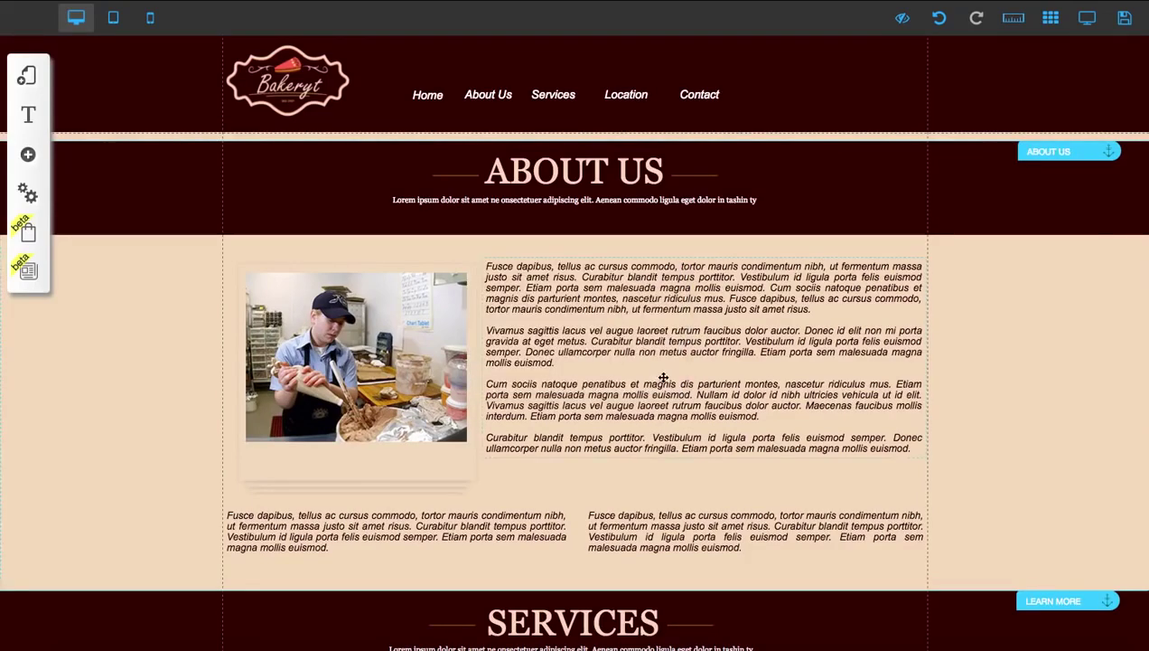
Step: Move the localization anchor from the Services cards down to the upper edge of the map section
scroll(664, 379, "down", 5)
scroll(665, 379, "down", 8)
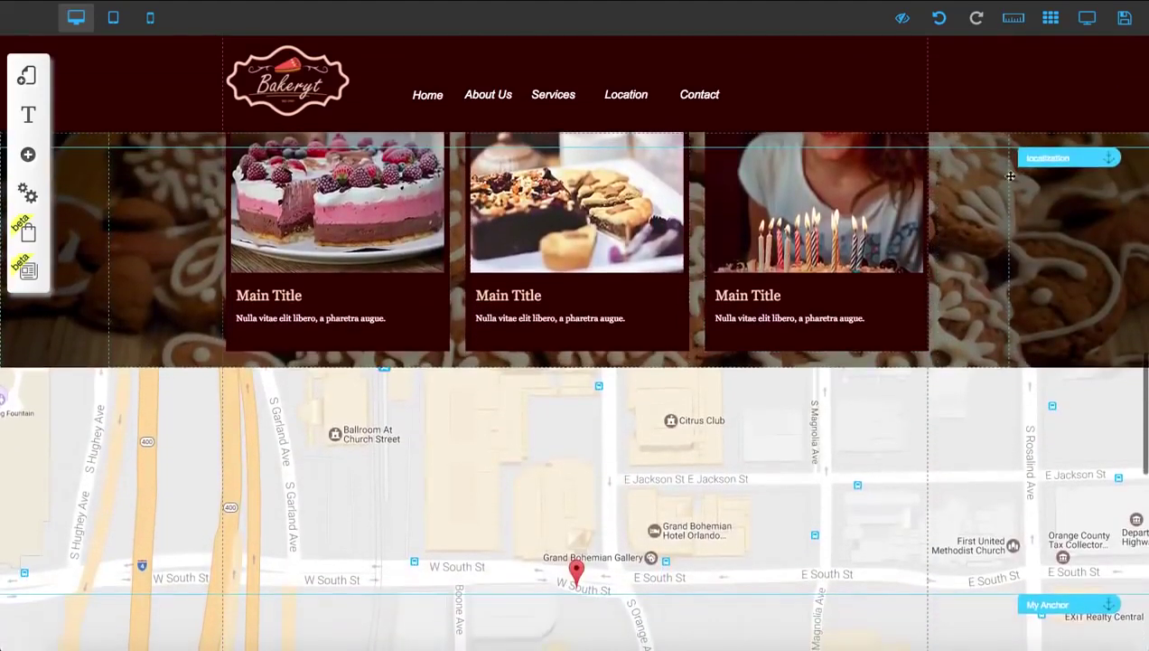
left_click_drag(1048, 158, 1056, 368)
scroll(995, 366, "down", 4)
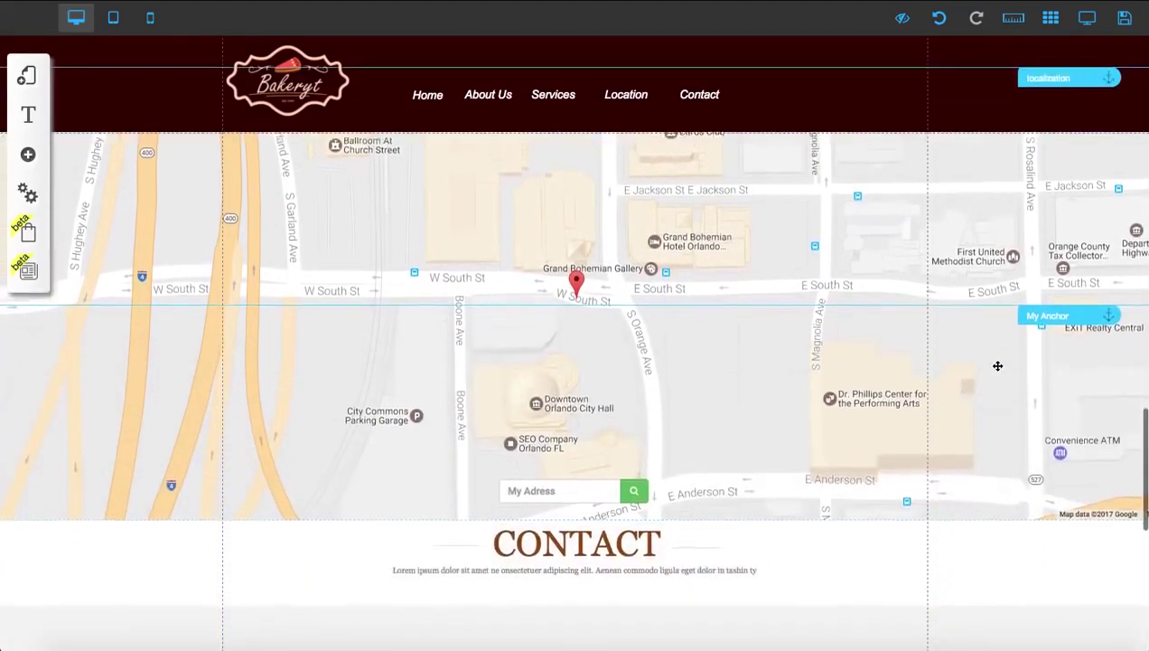
scroll(998, 365, "up", 1)
scroll(1003, 360, "up", 1)
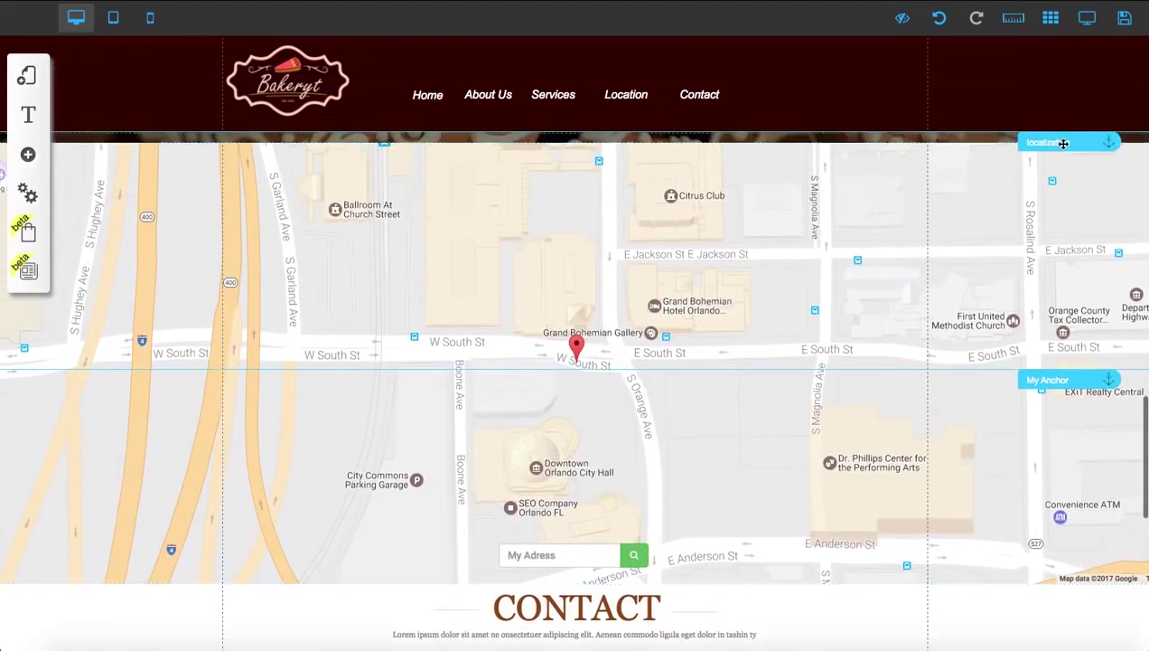
left_click_drag(1063, 142, 1063, 159)
Step: Rename the localization anchor at the map as LOCATION
left_click(508, 325)
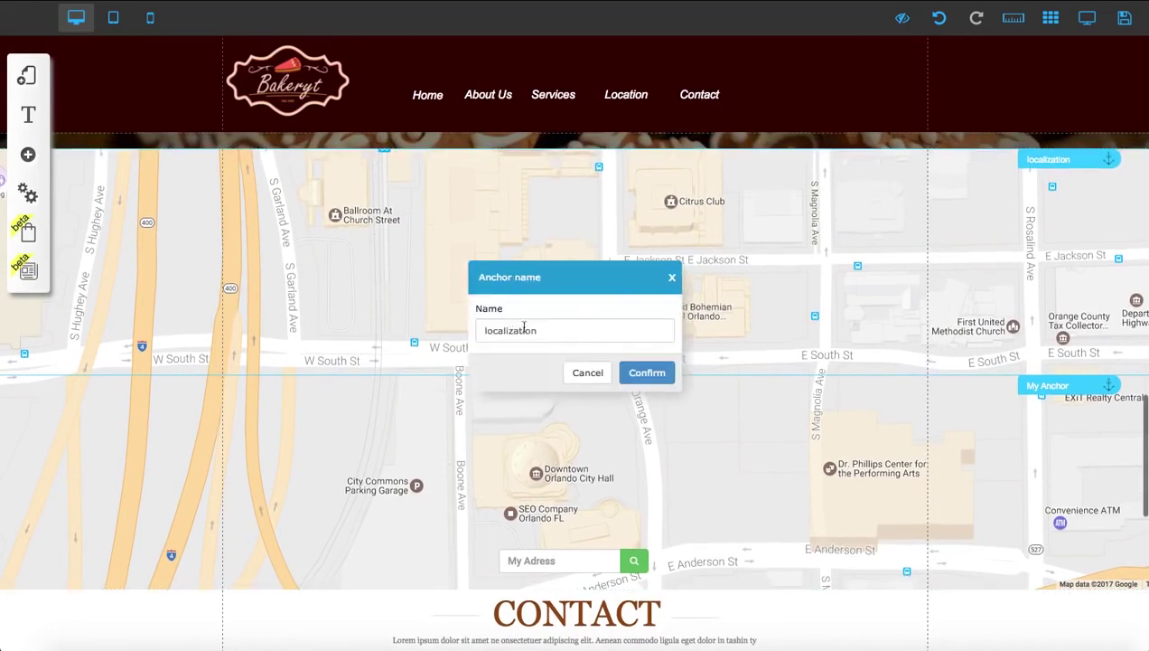
double_click(530, 332)
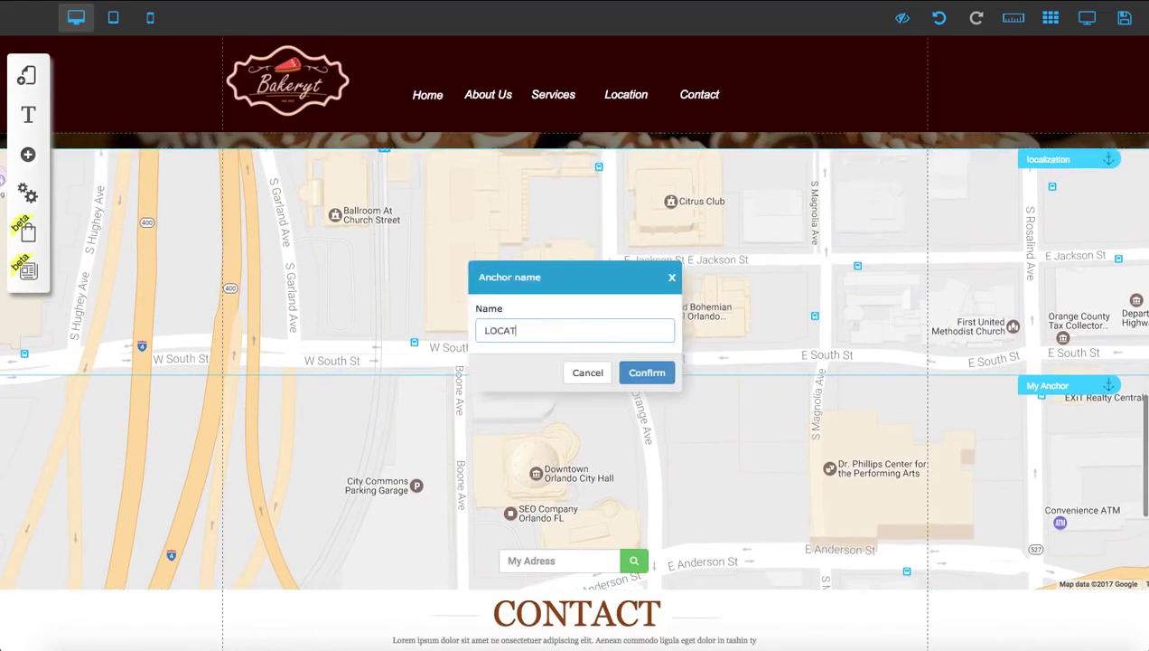
left_click(647, 371)
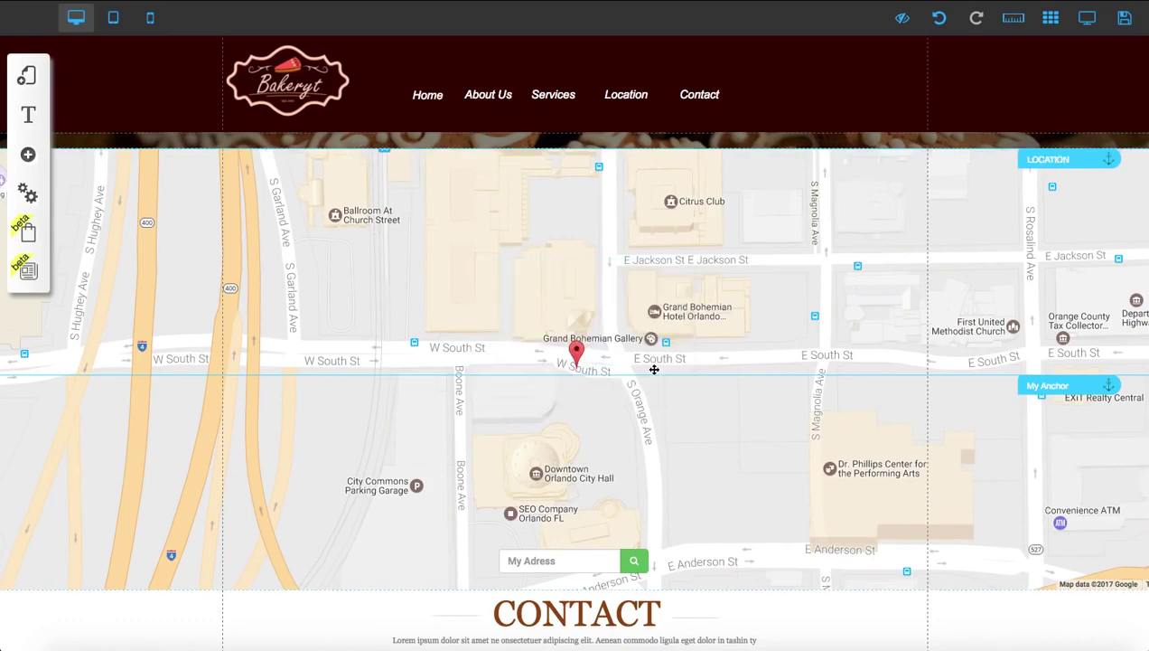
Step: Move the My Anchor marker on the map down to the upper edge of the Contact section
scroll(704, 380, "down", 2)
scroll(705, 381, "down", 2)
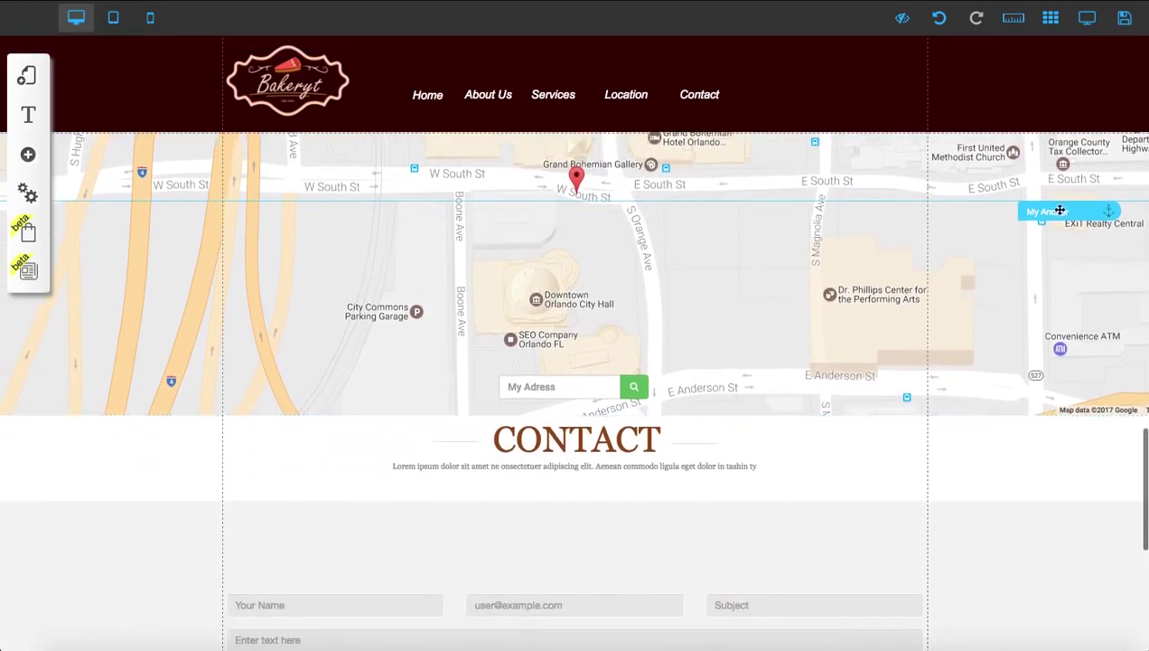
mouse_move(1060, 210)
left_mouse_down()
mouse_move(1072, 442)
mouse_move(1071, 428)
left_mouse_up()
scroll(889, 426, "down", 5)
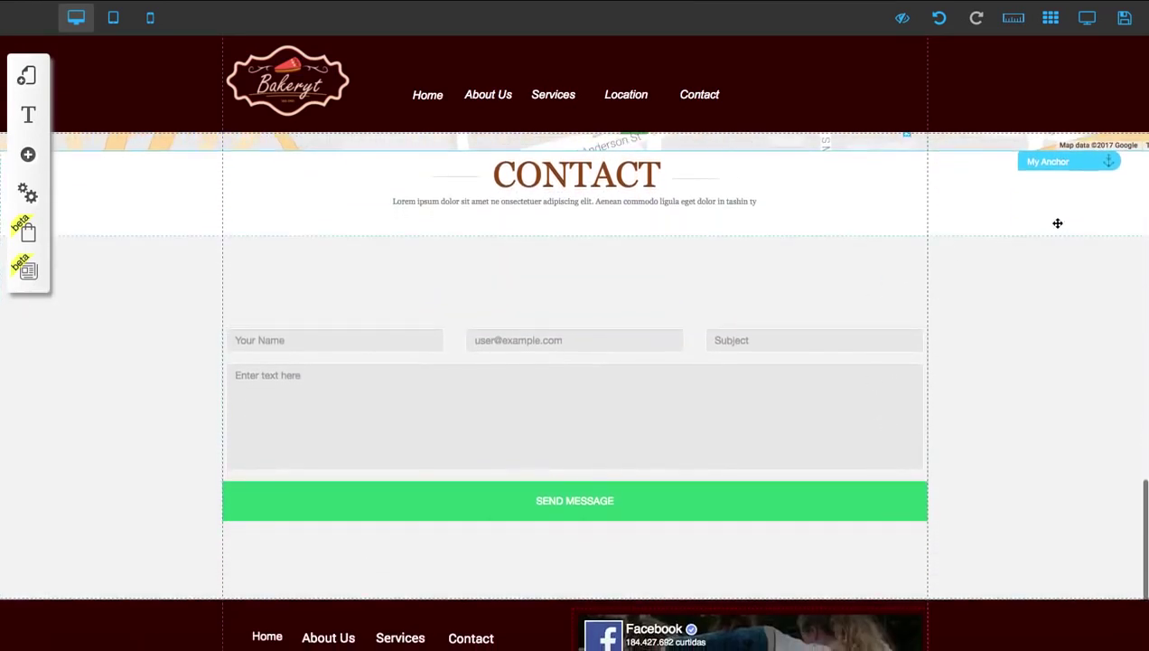
Step: Rename the anchor at the Contact section as CONTACT
left_click(1047, 169)
left_click(512, 309)
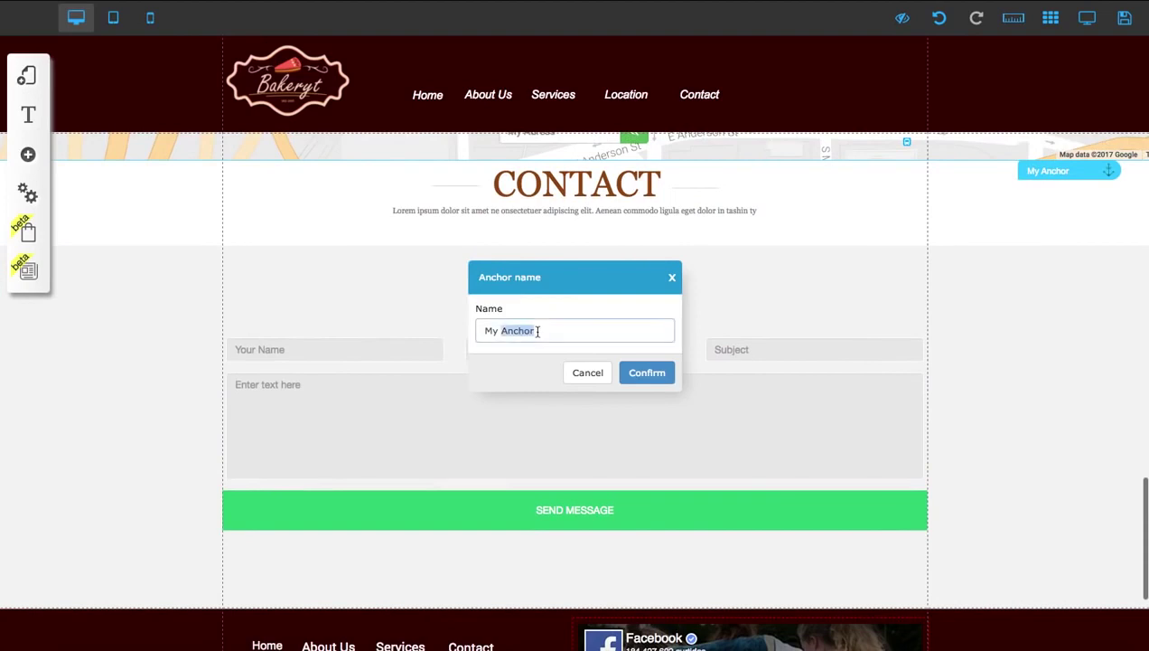
type("coNTAC")
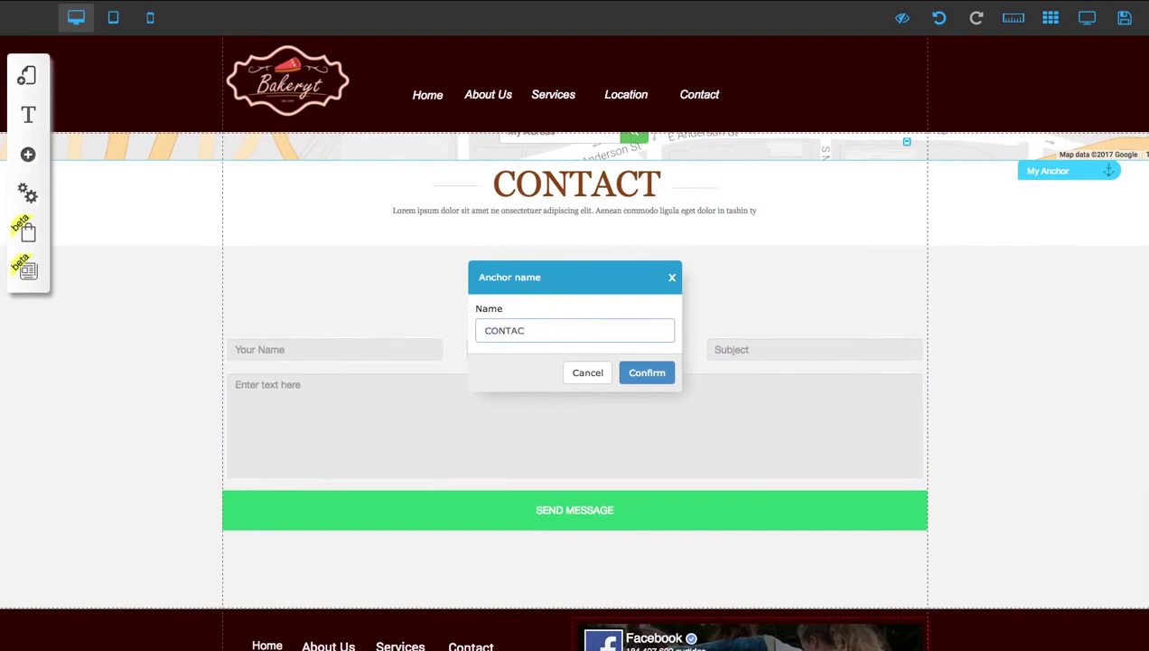
type("T")
left_click(649, 371)
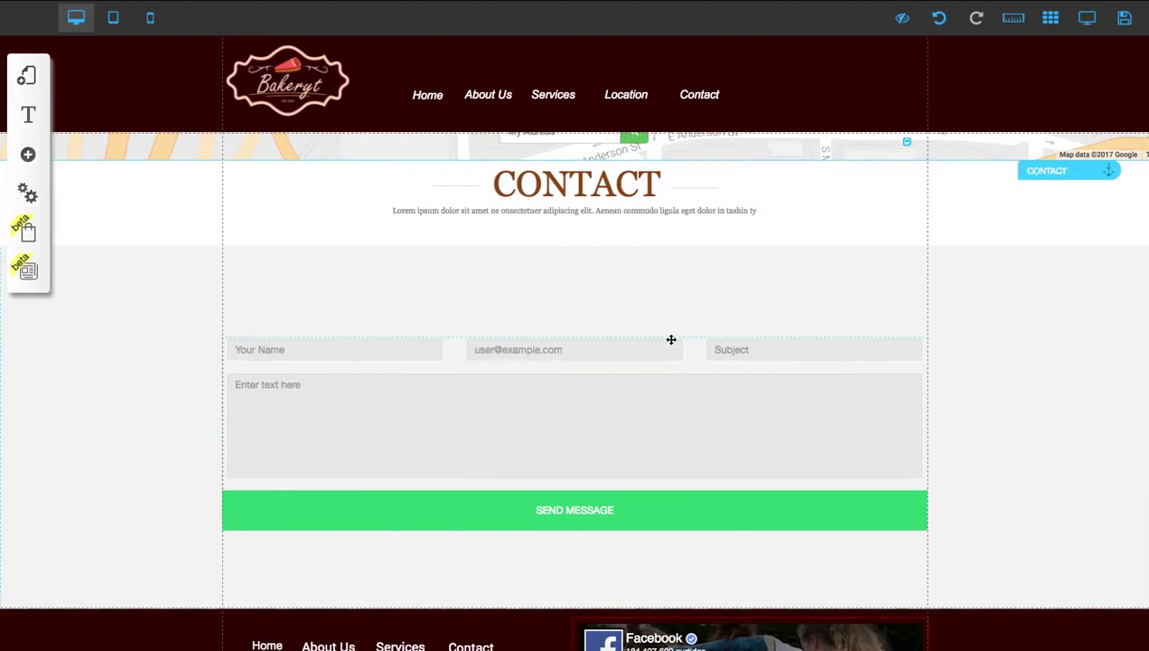
Step: Set the address of the Google Maps element to NEW YORK
scroll(671, 339, "up", 2)
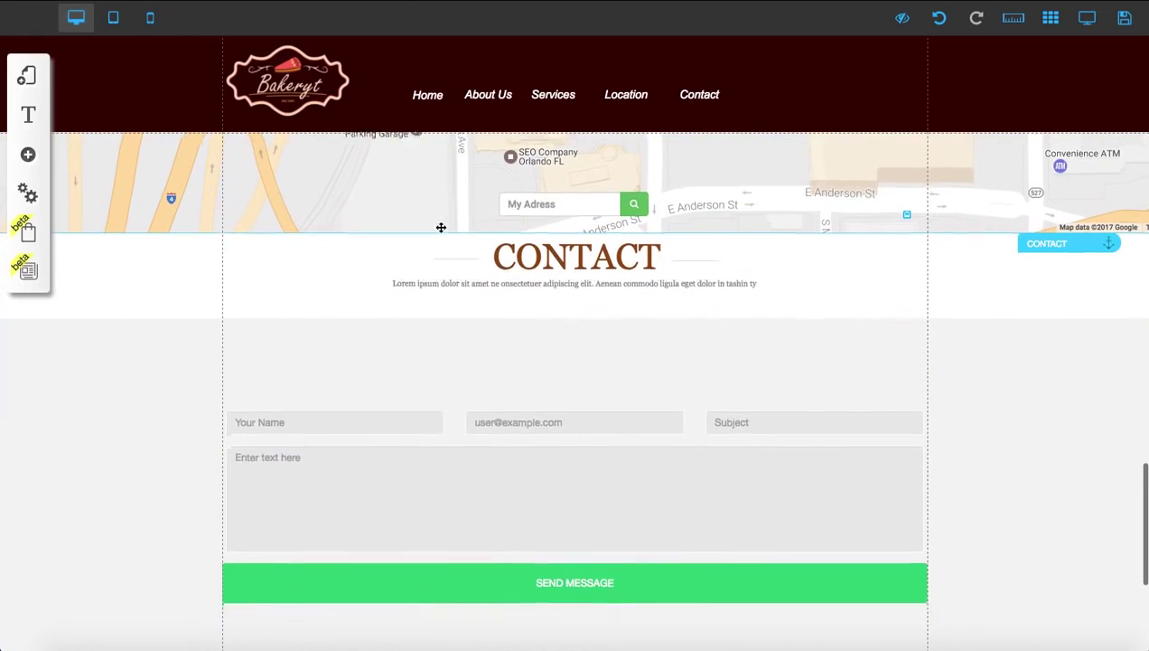
scroll(440, 226, "up", 6)
scroll(567, 235, "up", 3)
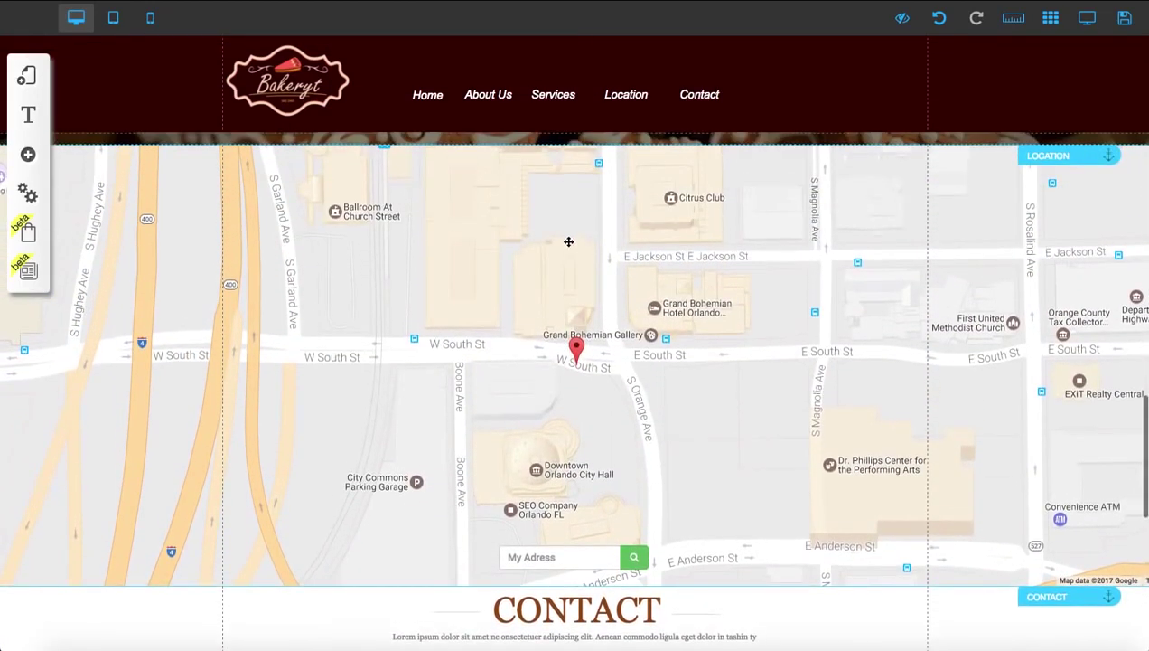
left_click(700, 415)
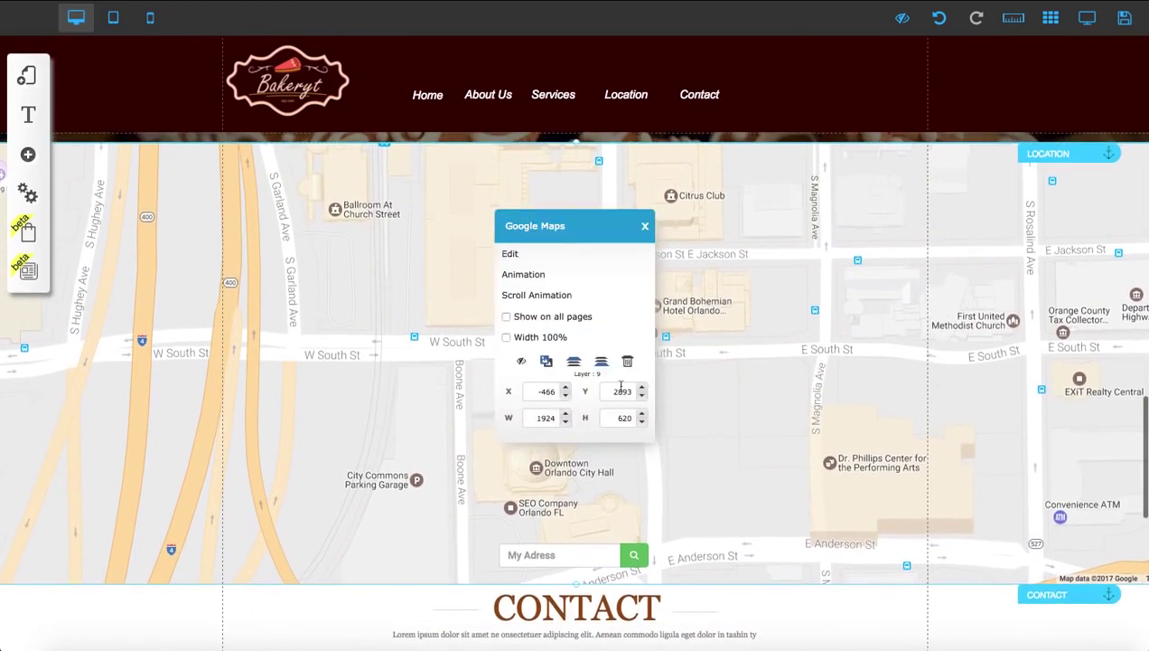
left_click(545, 260)
double_click(386, 251)
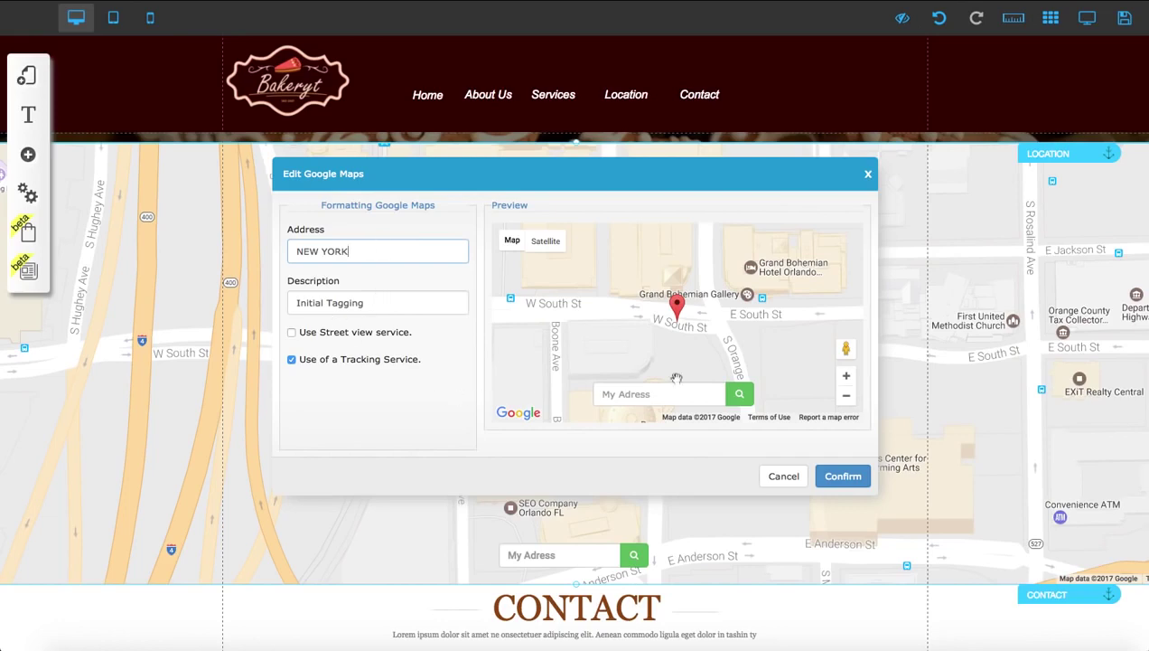
left_click(841, 475)
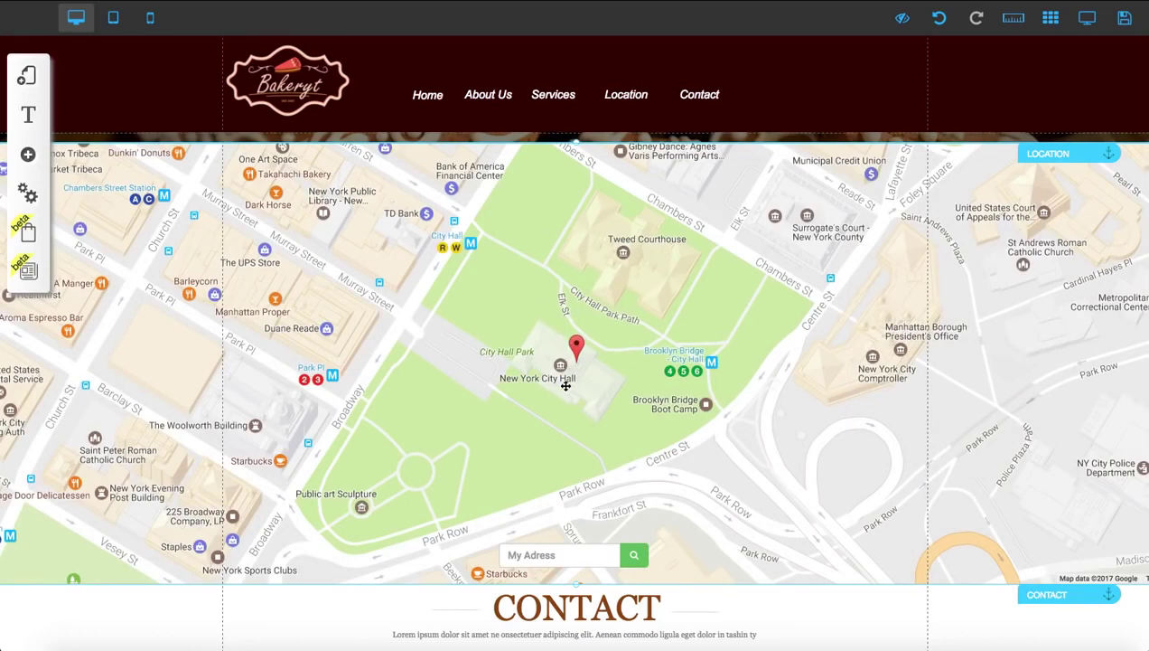
Step: Replace the title of the first card in the Services section with Berry Cake
scroll(554, 364, "up", 2)
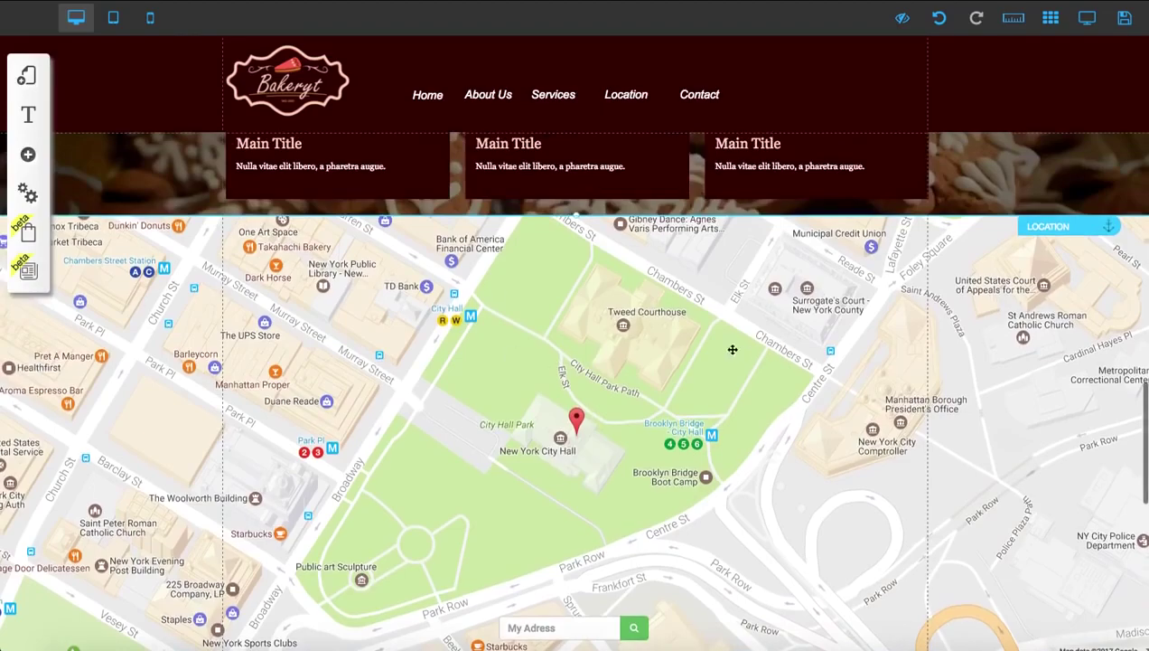
scroll(732, 349, "up", 15)
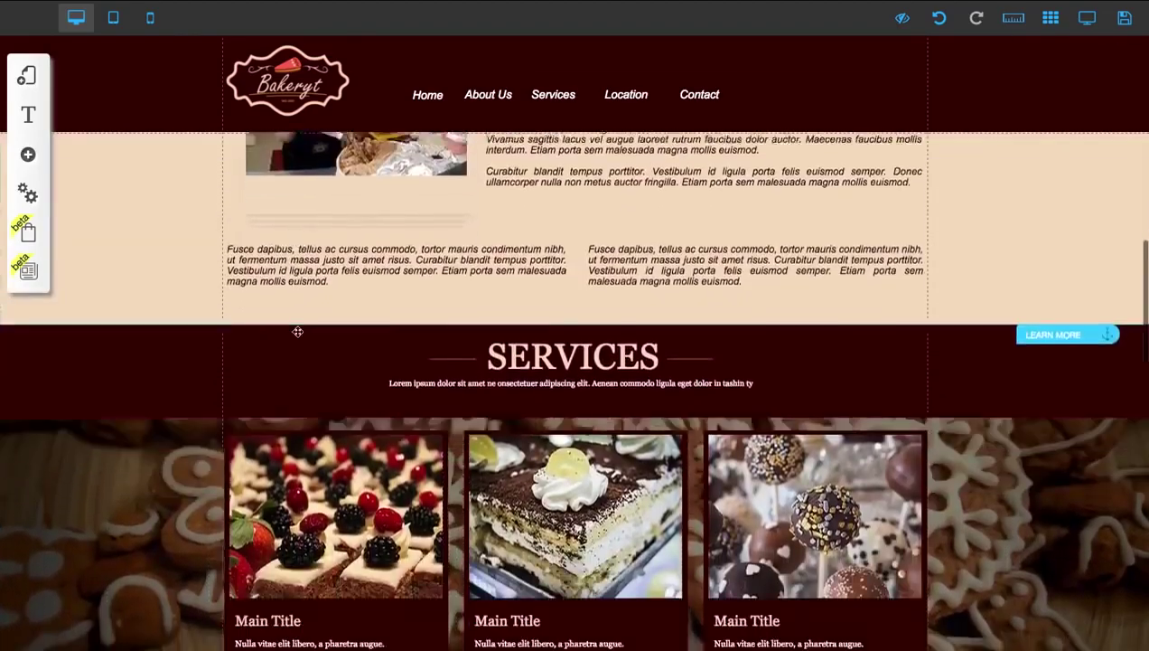
scroll(297, 331, "down", 3)
left_click(285, 488)
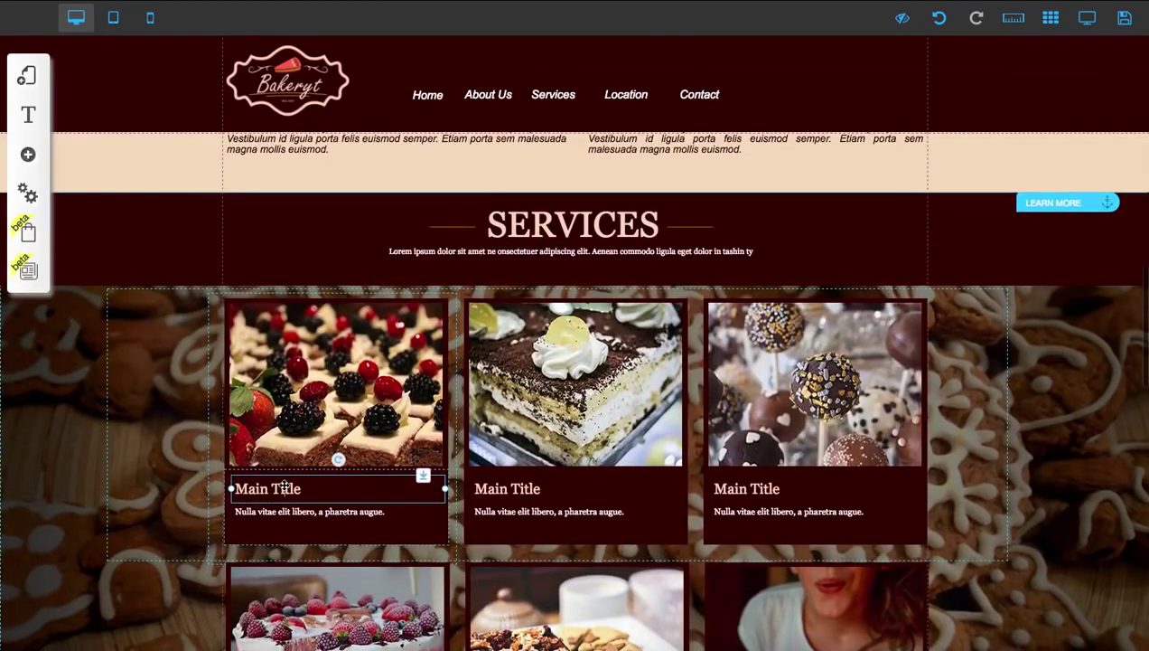
double_click(284, 488)
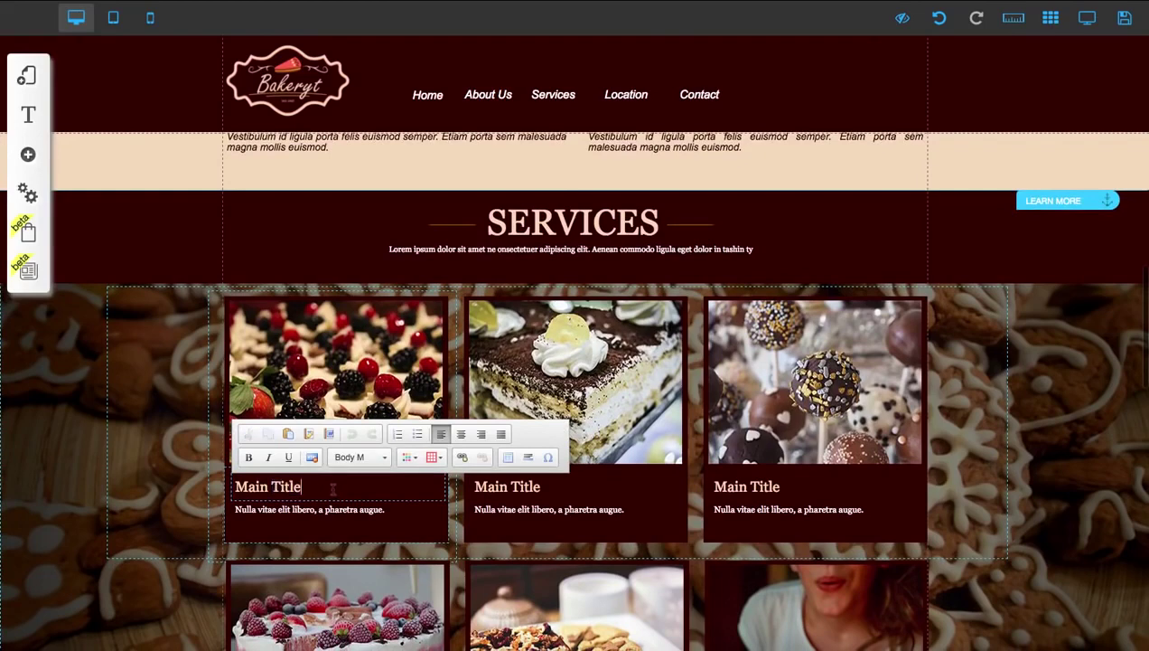
left_click_drag(332, 488, 228, 483)
type("RRY")
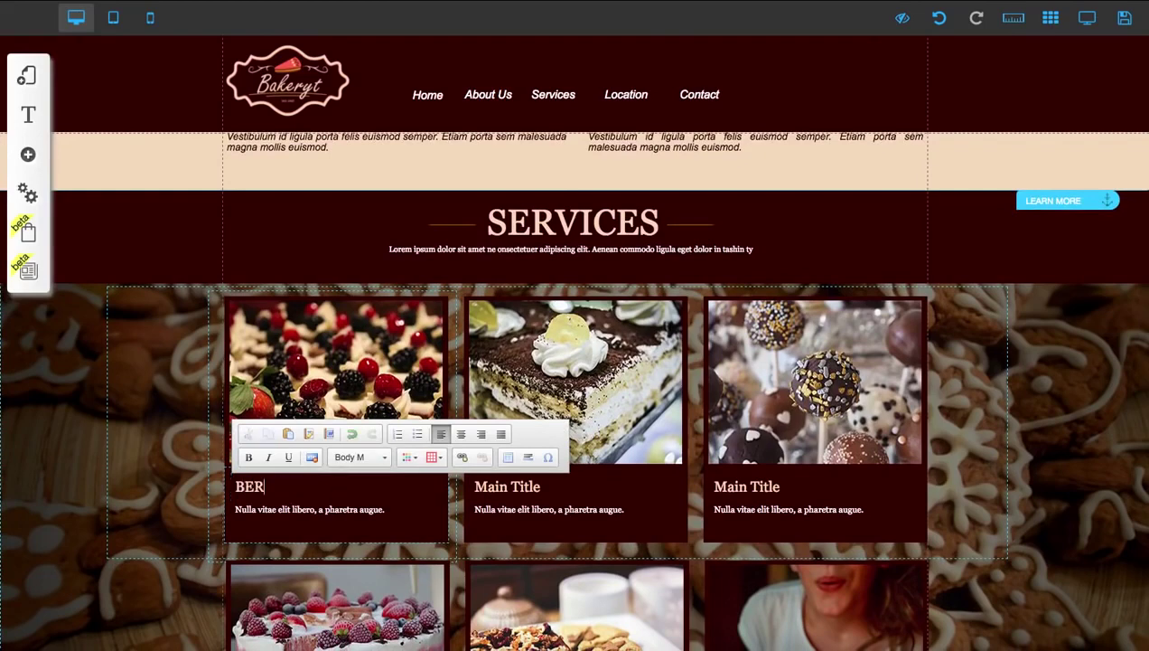
key("BackSpace")
key("BackSpace")
key("BackSpace")
key("BackSpace")
type("erry Cake")
Step: Replace the title of the second Services card with Lemon Cake
left_click(535, 480)
left_click(512, 265)
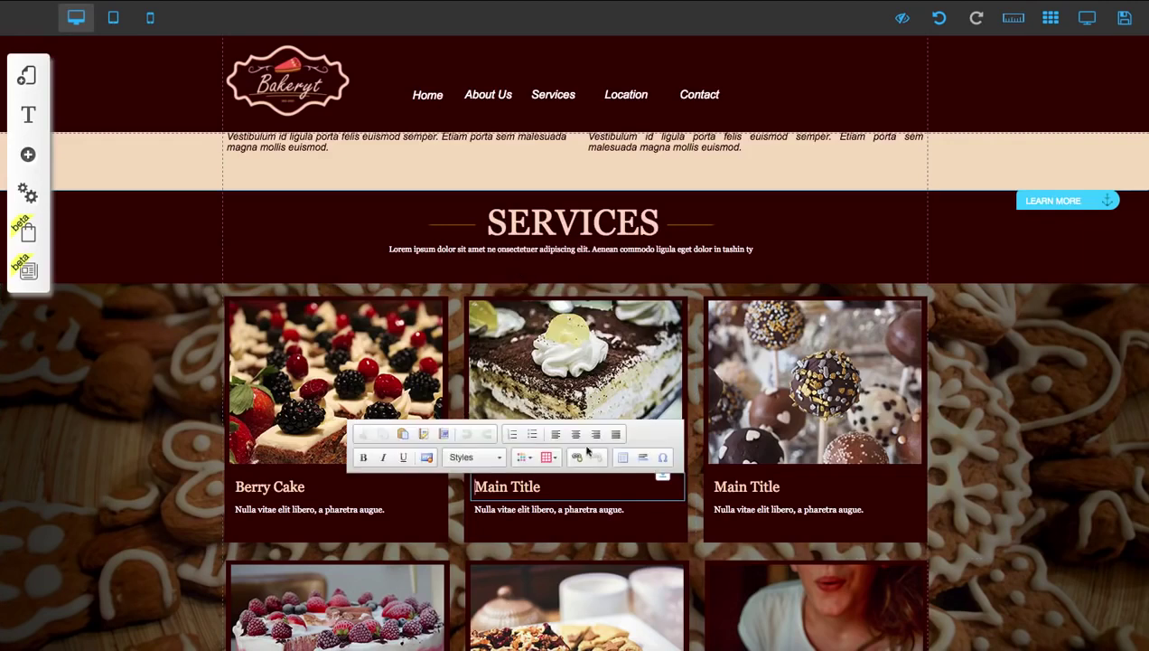
triple_click(560, 493)
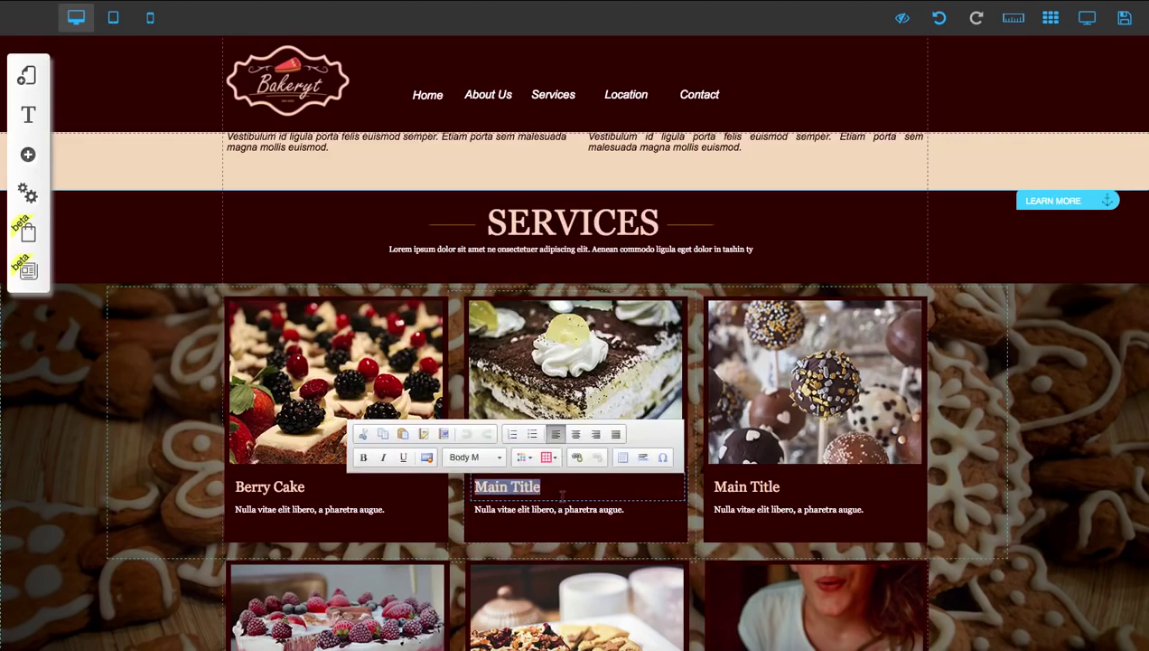
type("Lemon Cakej")
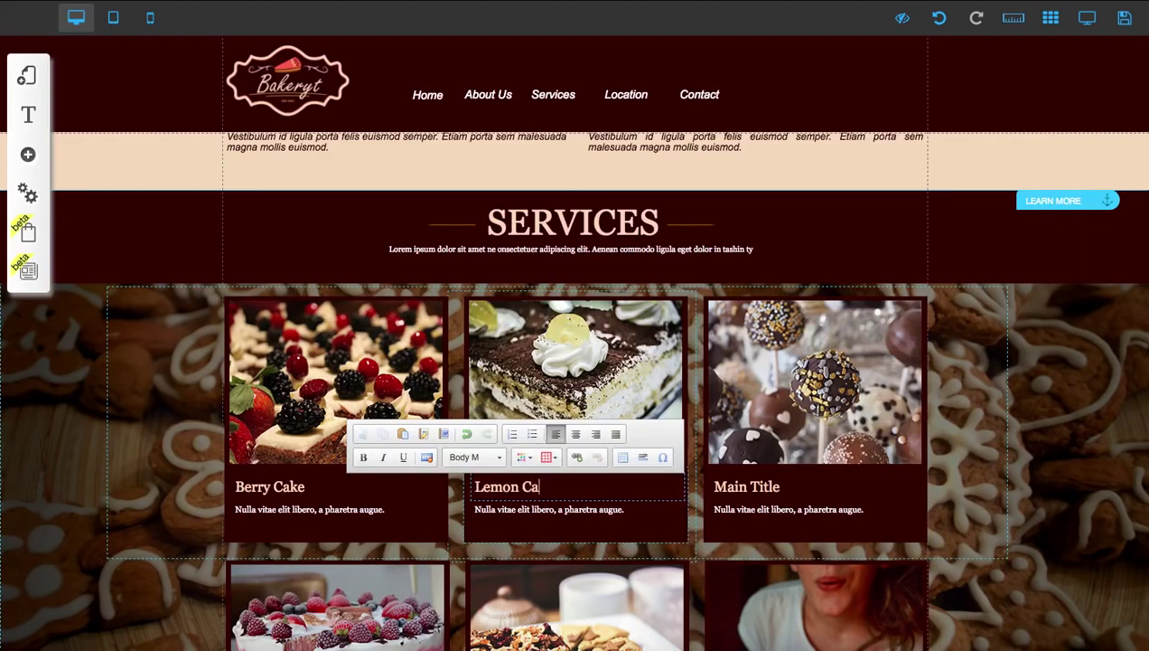
key("BackSpace")
Step: Replace the title of the third Services card with Candy Lollipop
left_click(788, 489)
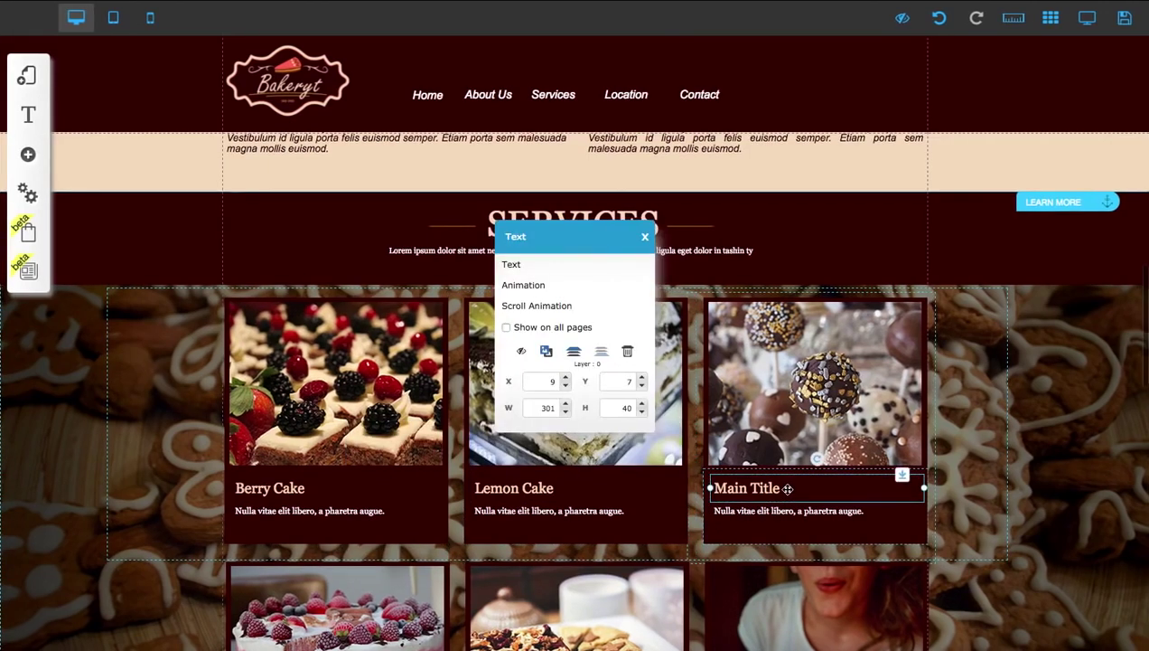
triple_click(788, 488)
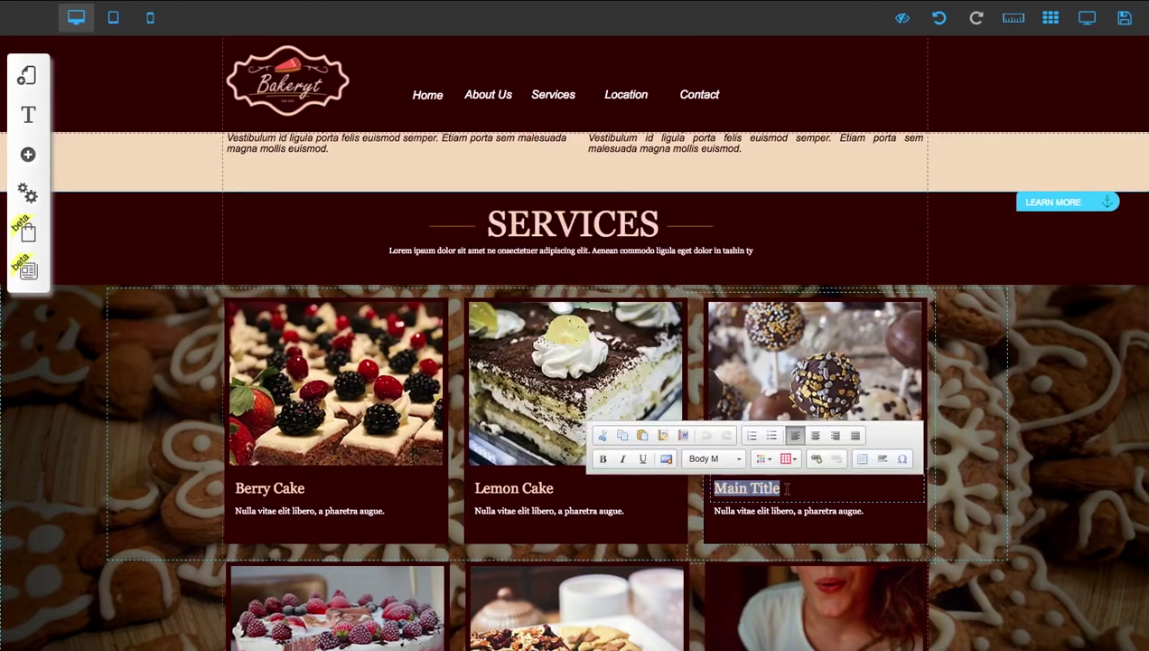
type("C")
key("BackSpace")
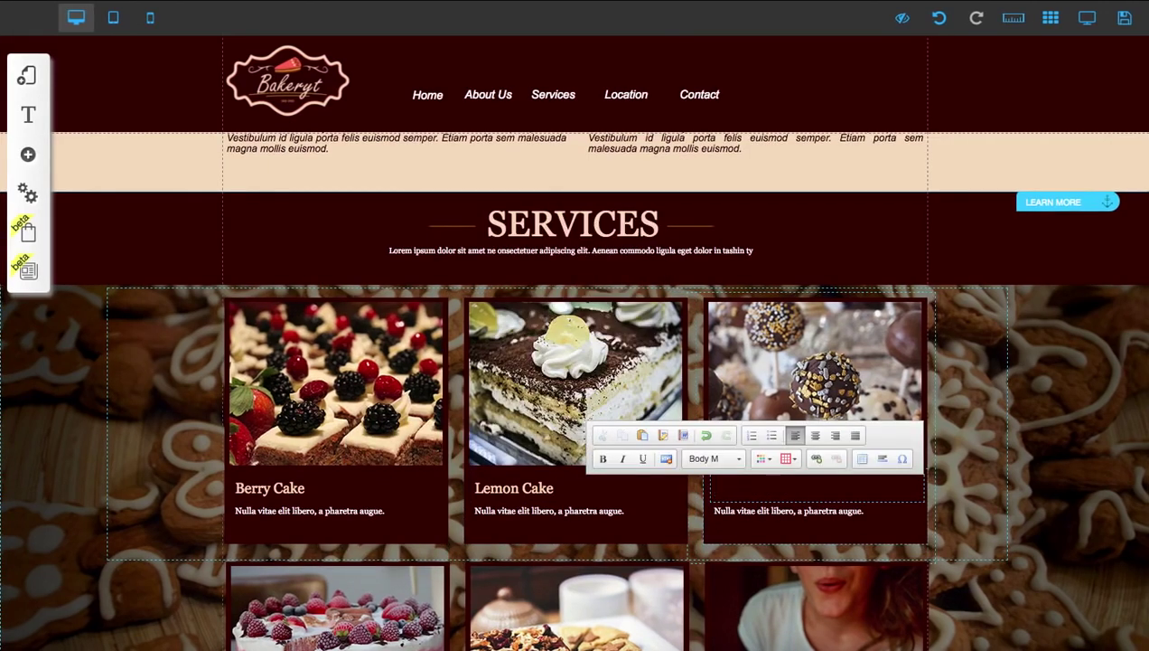
type("Candy Lollipop")
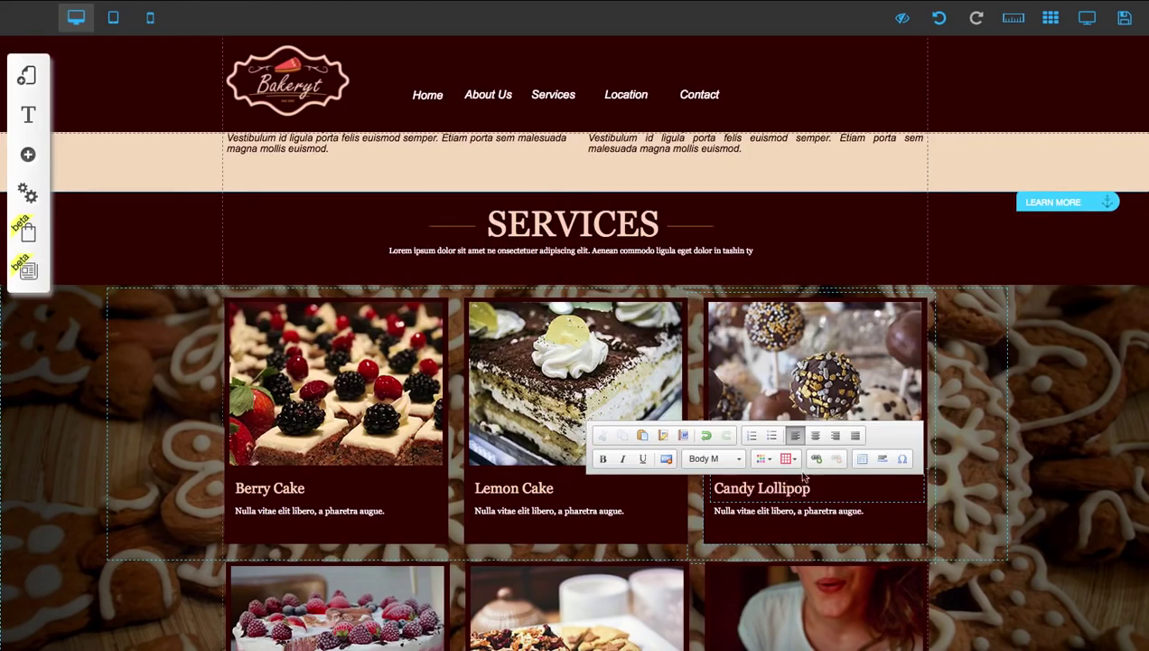
left_click(940, 469)
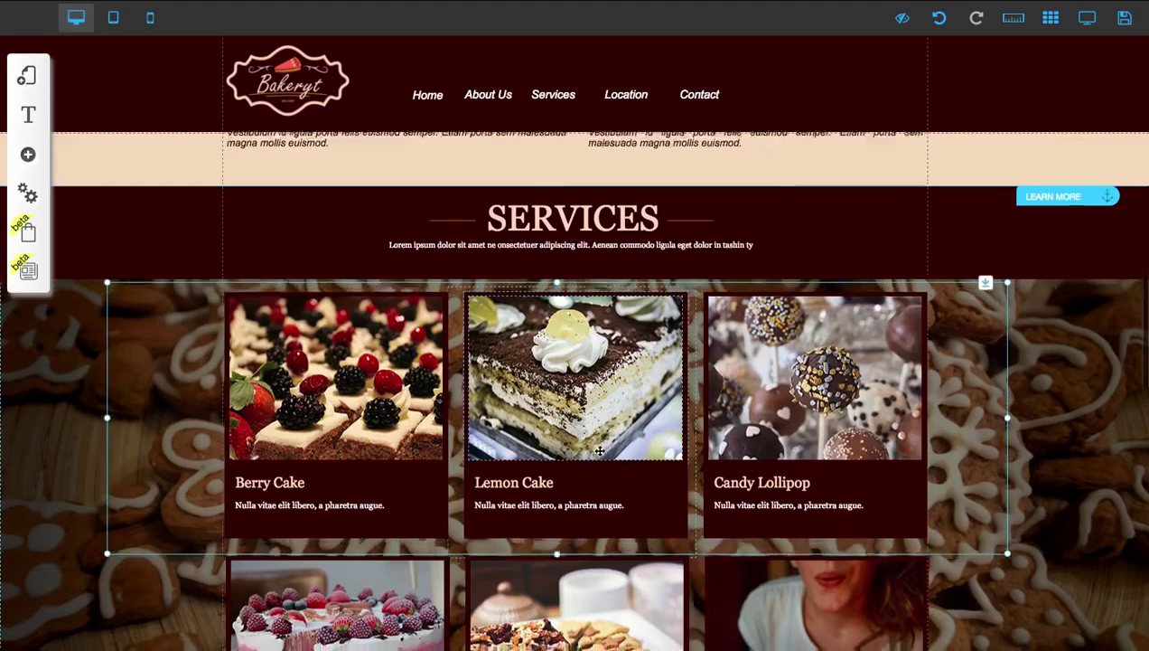
scroll(599, 450, "down", 1)
scroll(547, 425, "up", 2)
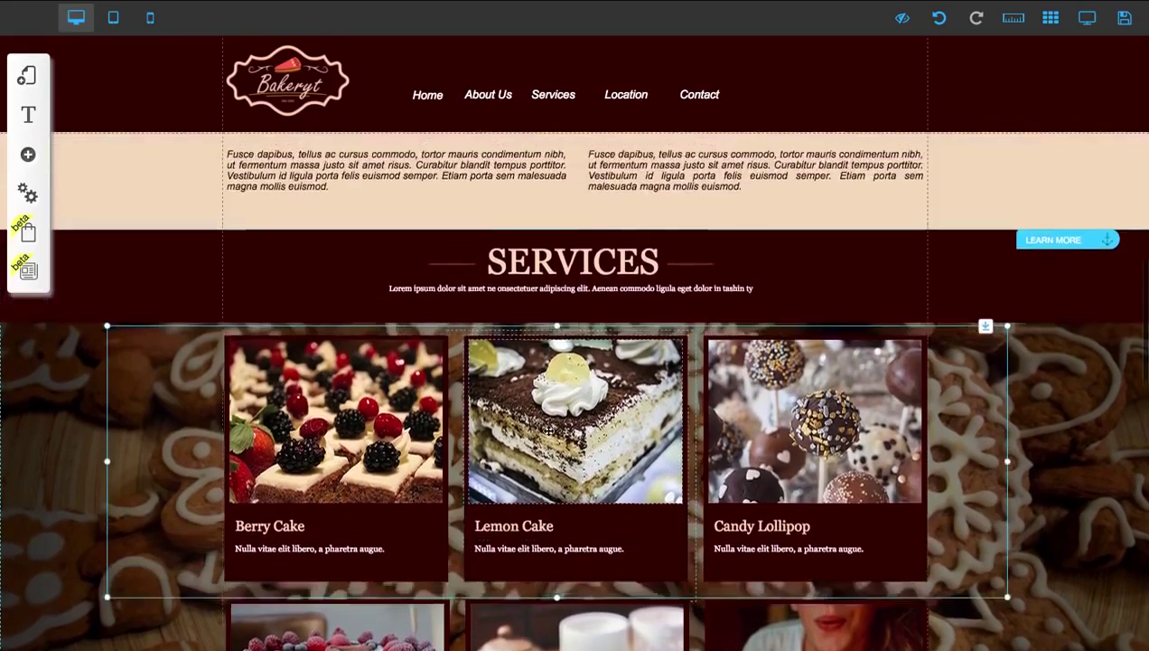
Step: Start replacing the baker photo in the About Us section and open the Image Collection as the source
scroll(549, 430, "up", 15)
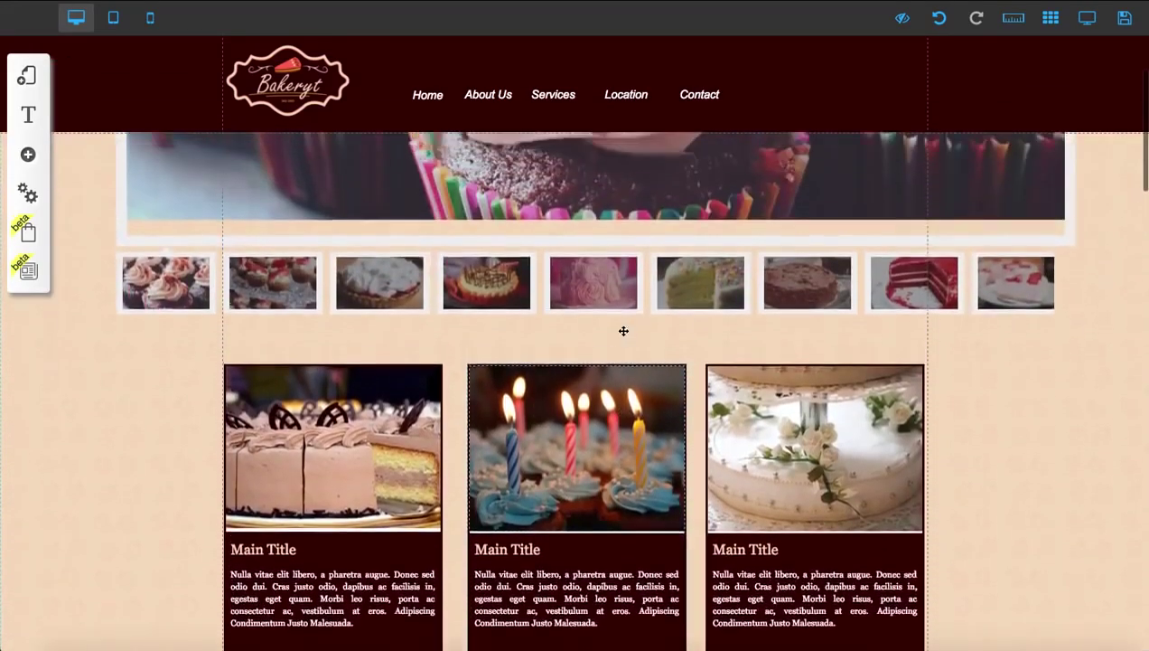
scroll(623, 330, "down", 10)
left_click(384, 383)
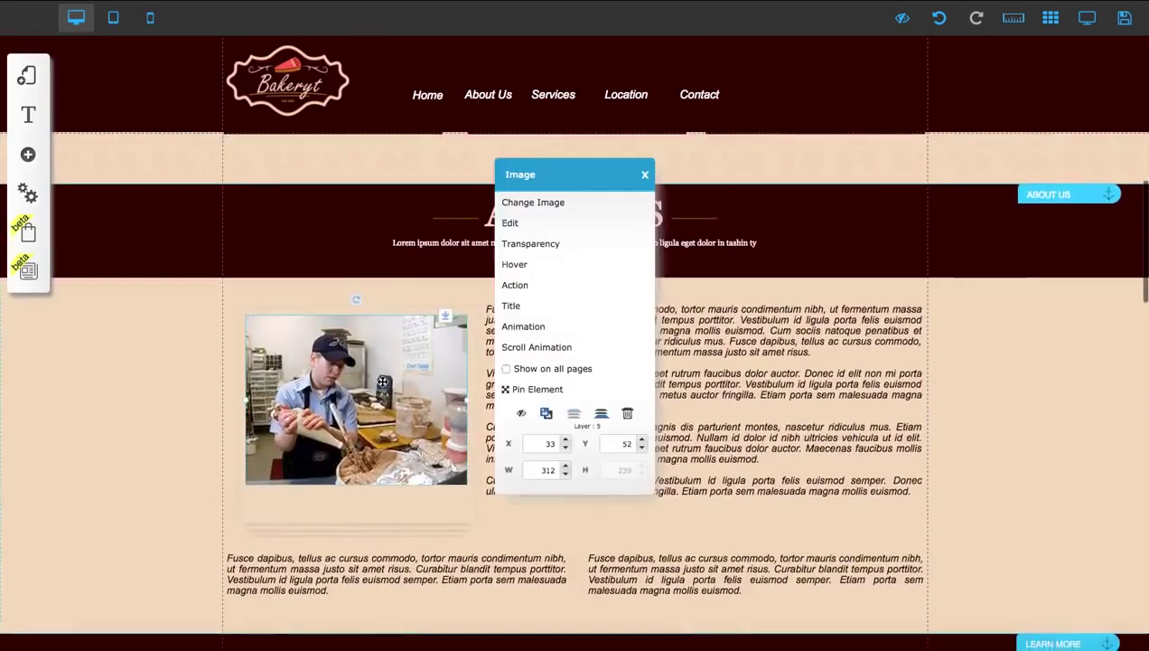
left_click(528, 201)
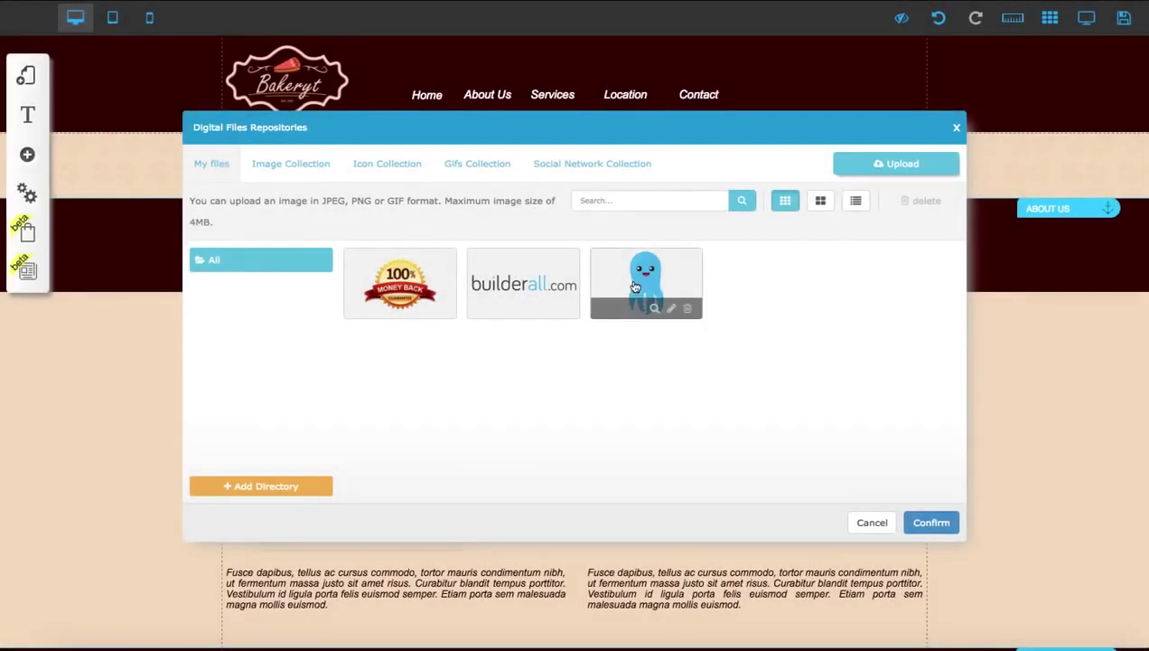
left_click(647, 280)
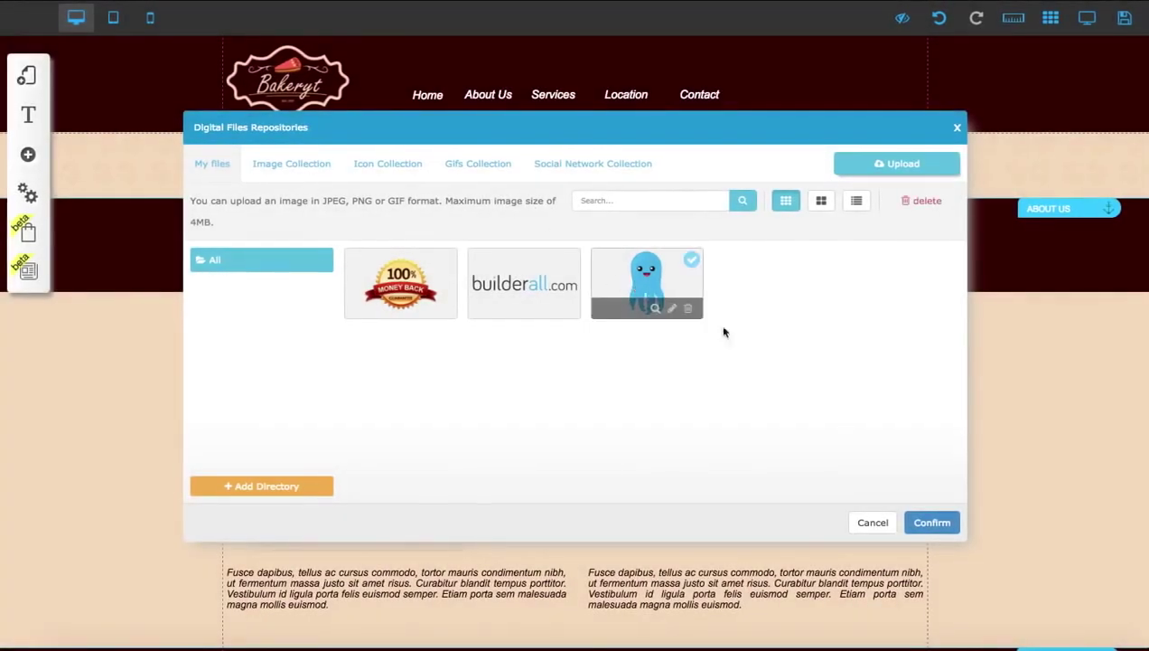
left_click(291, 164)
scroll(235, 379, "down", 3)
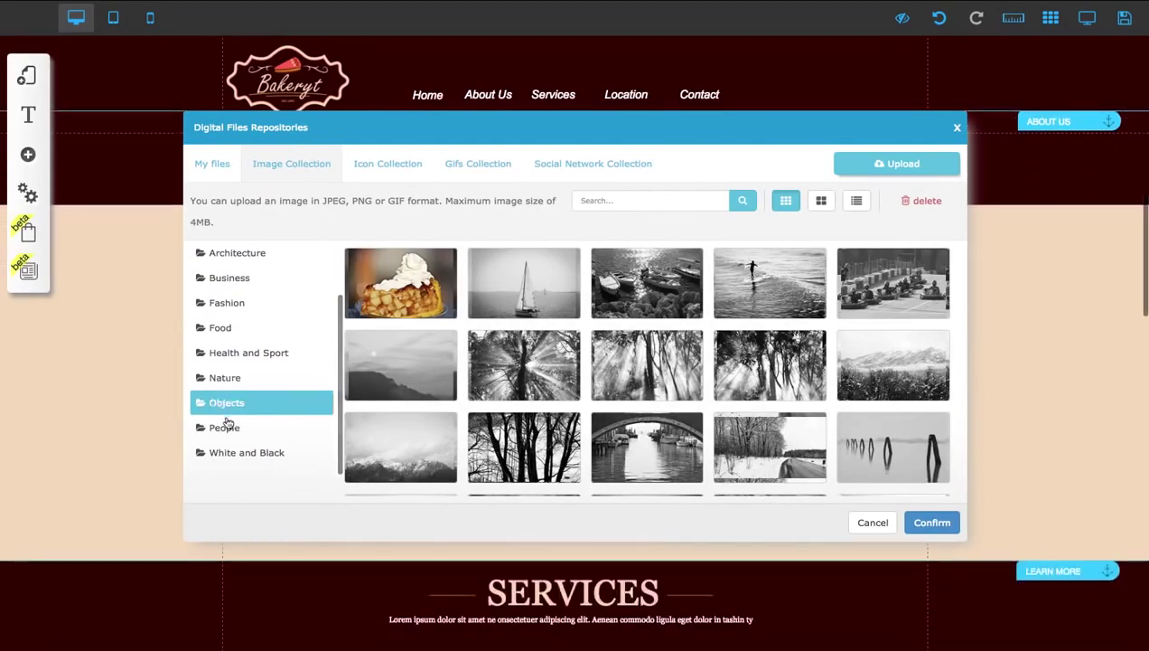
Step: Look through the People category for a suitable replacement photo
left_click(226, 427)
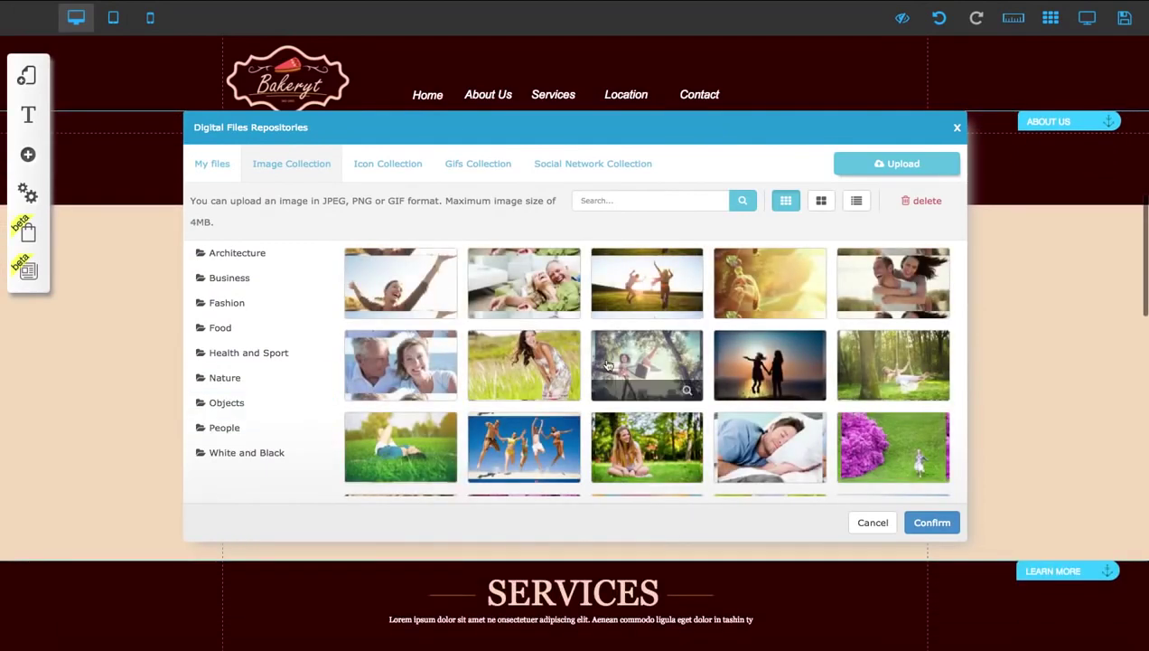
scroll(607, 364, "down", 2)
scroll(821, 354, "down", 2)
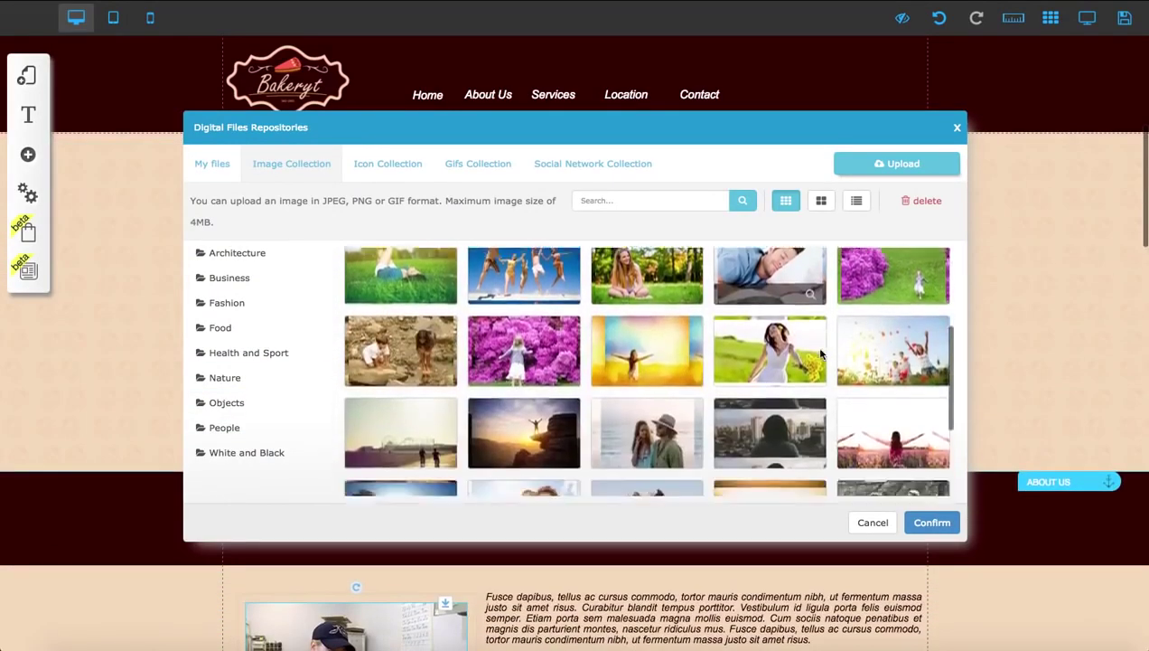
scroll(821, 354, "down", 2)
Step: Replace the About Us photo with the sprinkled muffin picture from the Food category
left_click(262, 331)
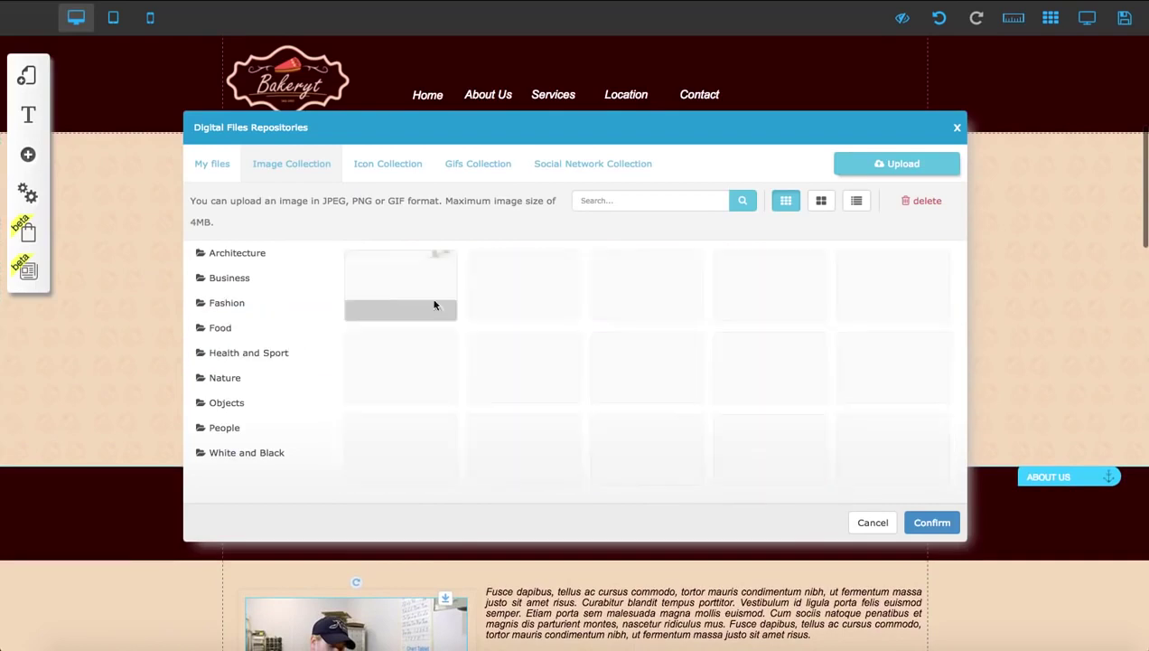
scroll(438, 305, "down", 5)
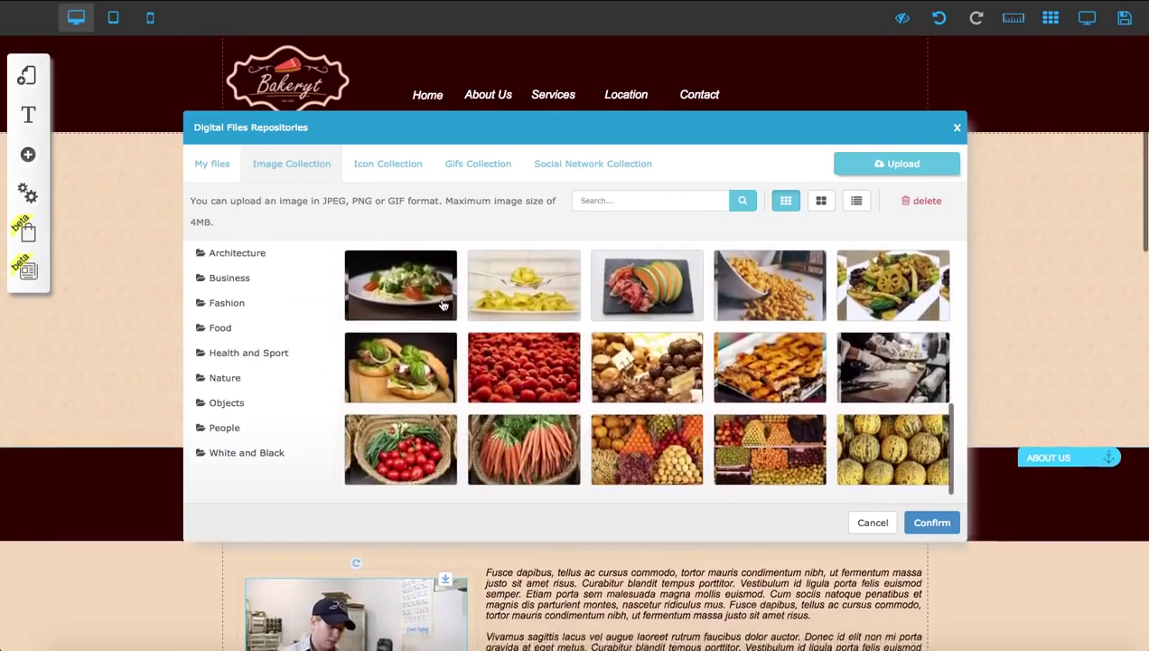
scroll(447, 308, "up", 5)
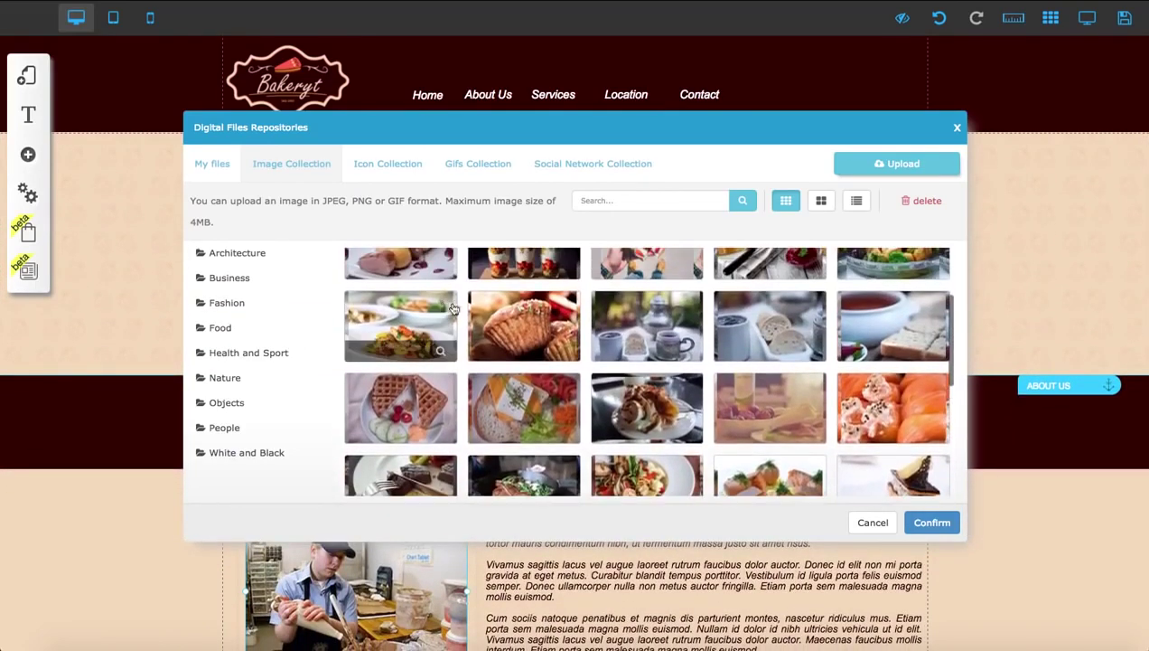
left_click(506, 318)
left_click(930, 523)
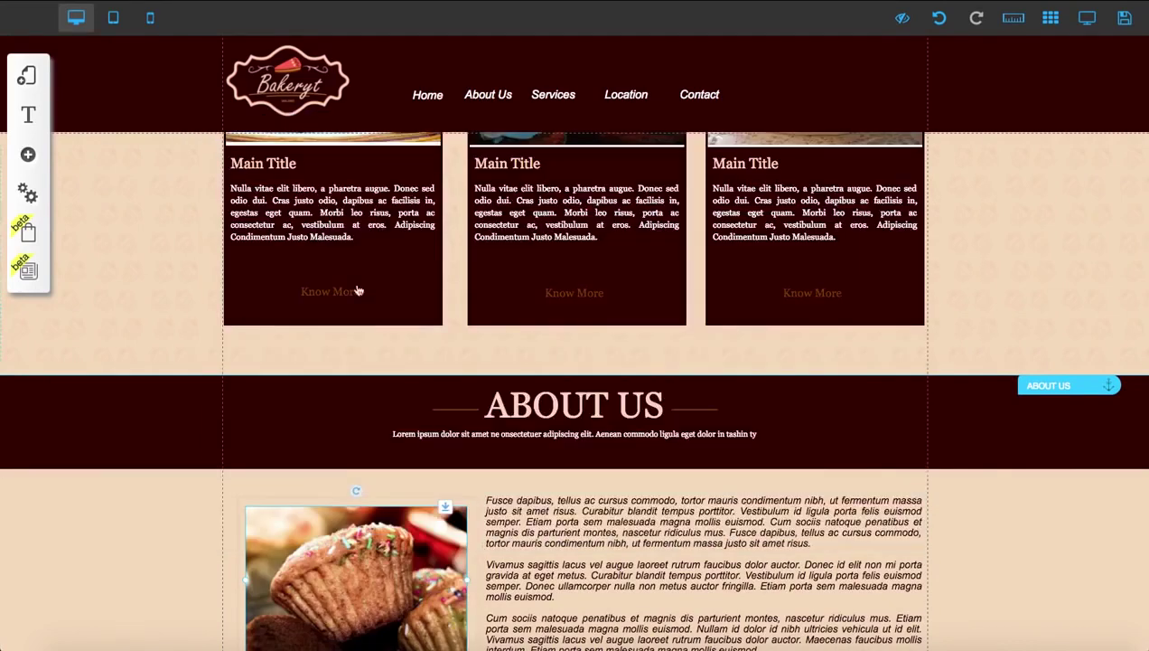
scroll(358, 290, "down", 2)
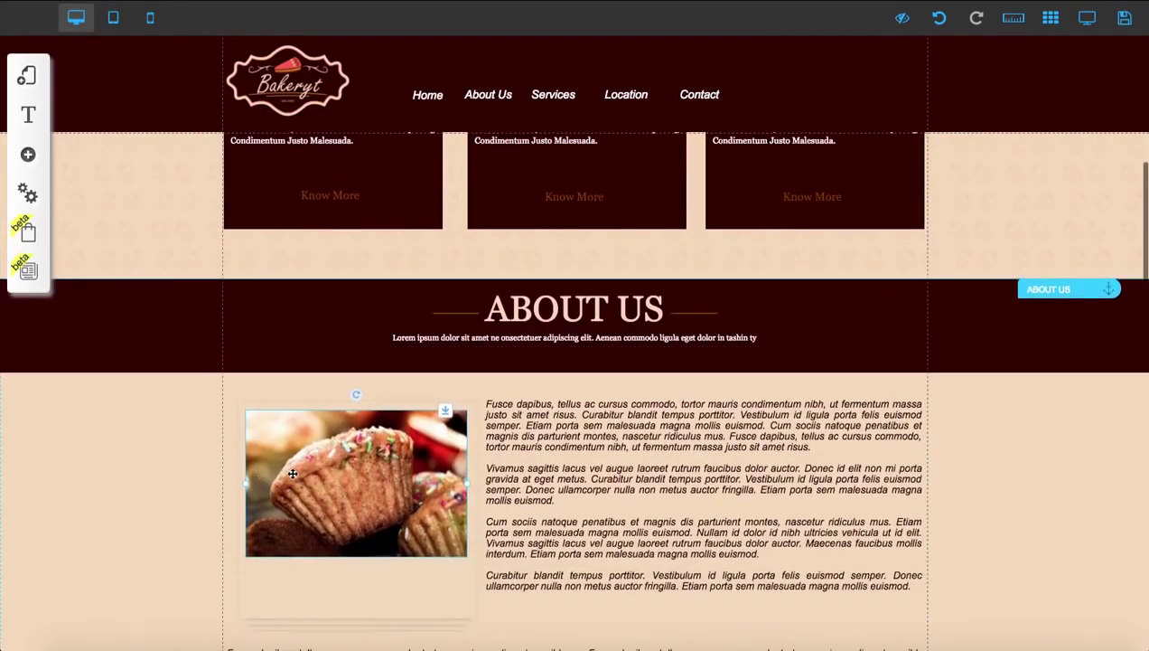
scroll(300, 457, "down", 1)
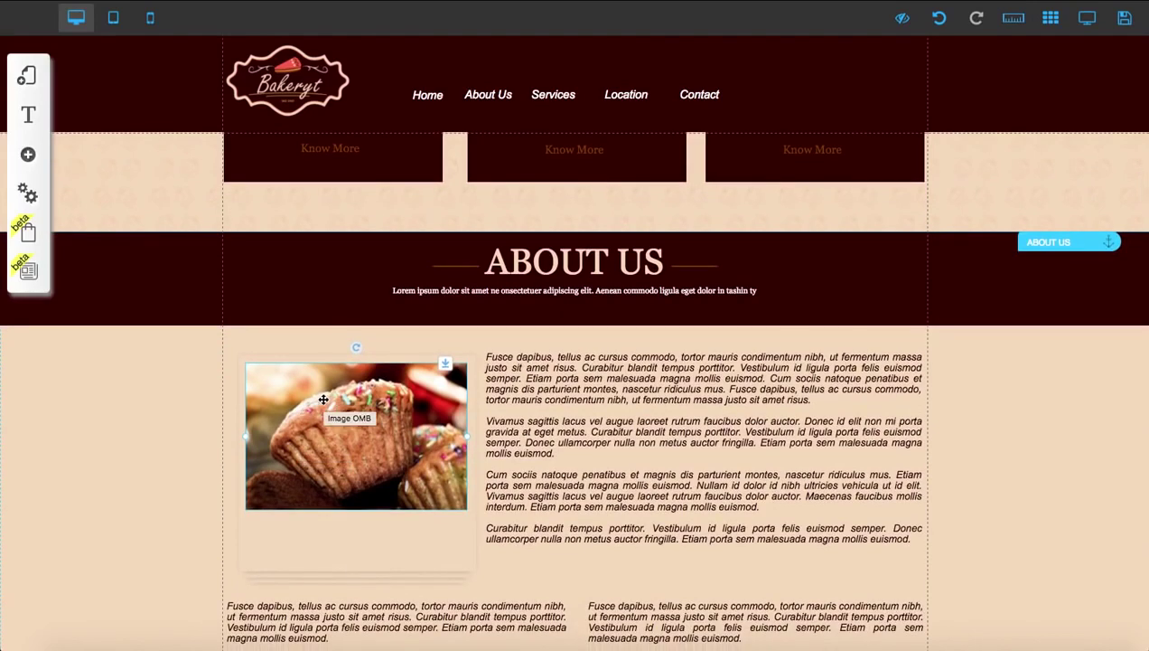
Step: View the upload option in the file repository for the About Us muffin image, and leave without changing the image
left_click(322, 399)
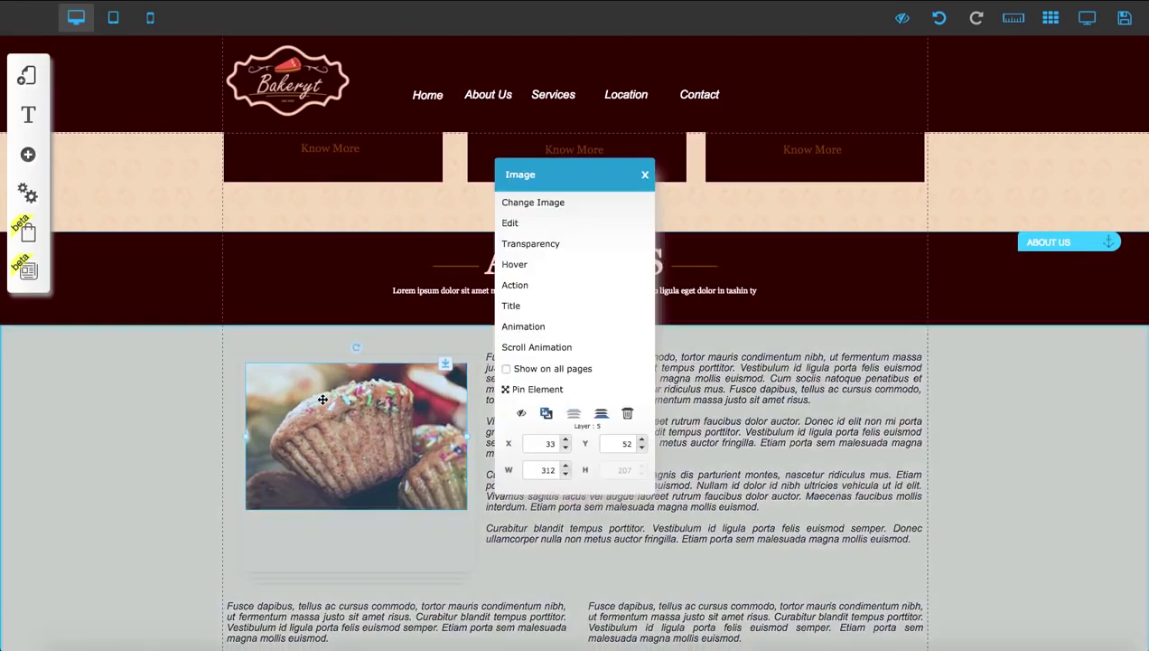
left_click(543, 202)
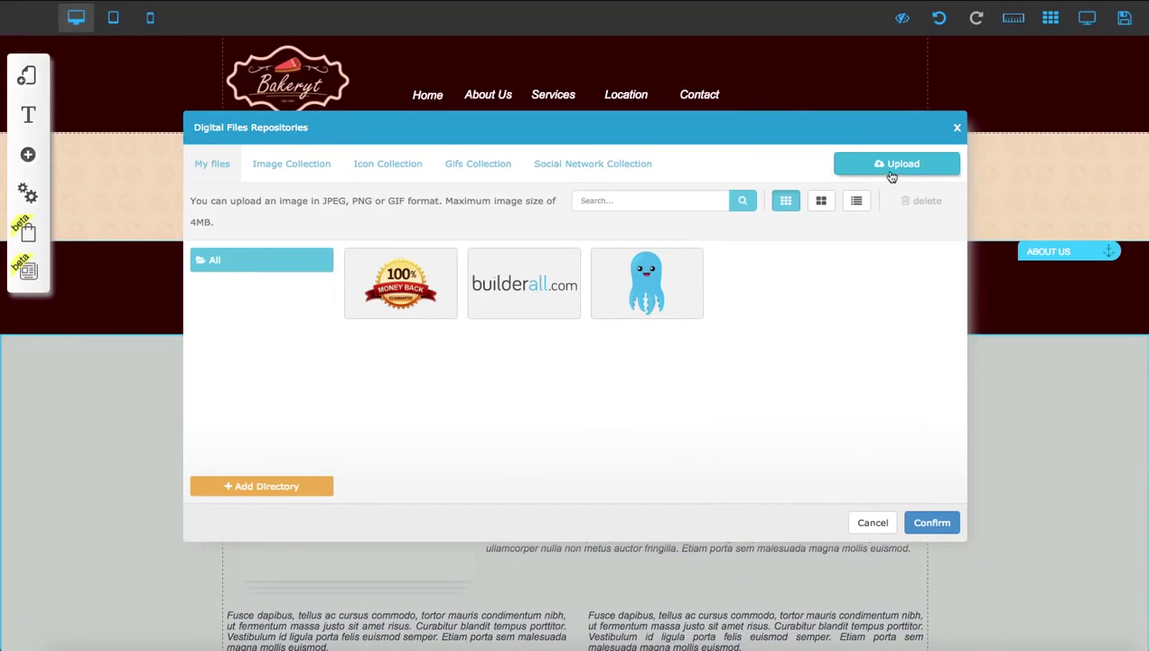
left_click(956, 128)
Step: Examine the SEO settings of the Site Bakery Express layout, including favicon, title, description, key word, meta tags and scripts
scroll(531, 361, "up", 3)
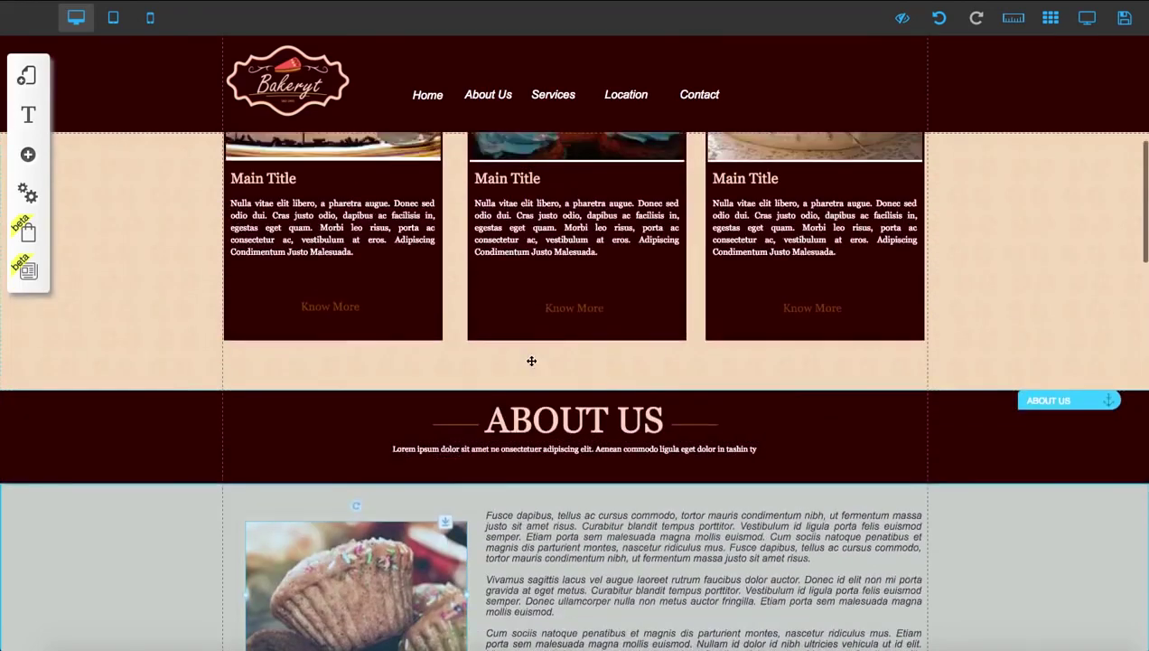
scroll(531, 361, "up", 5)
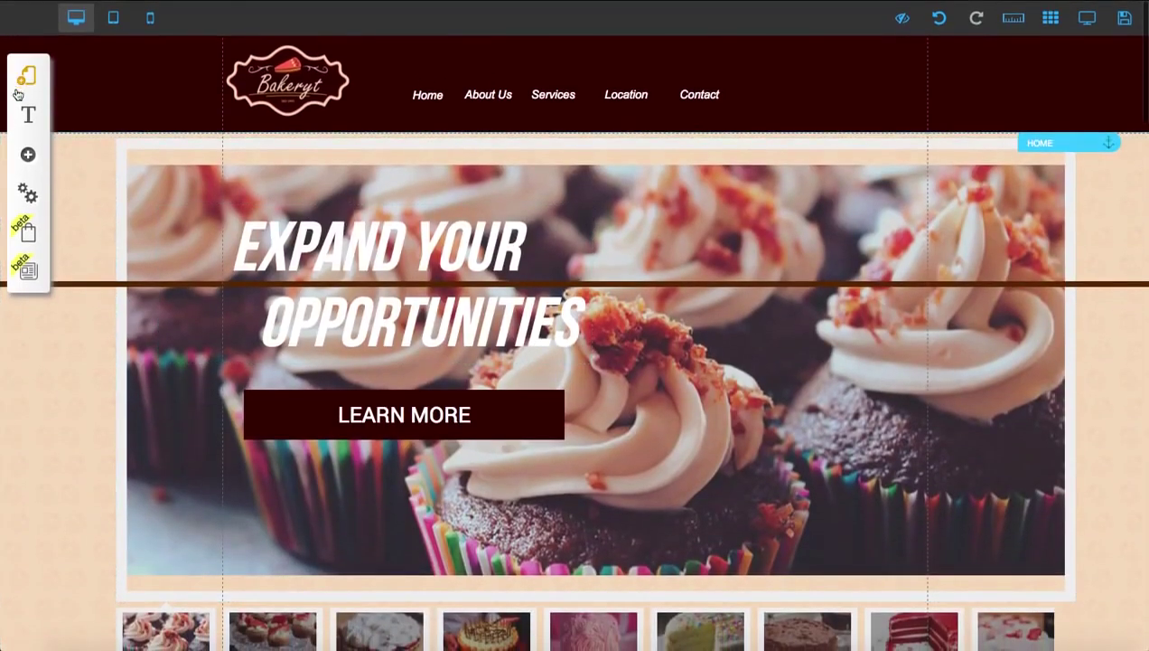
left_click(28, 193)
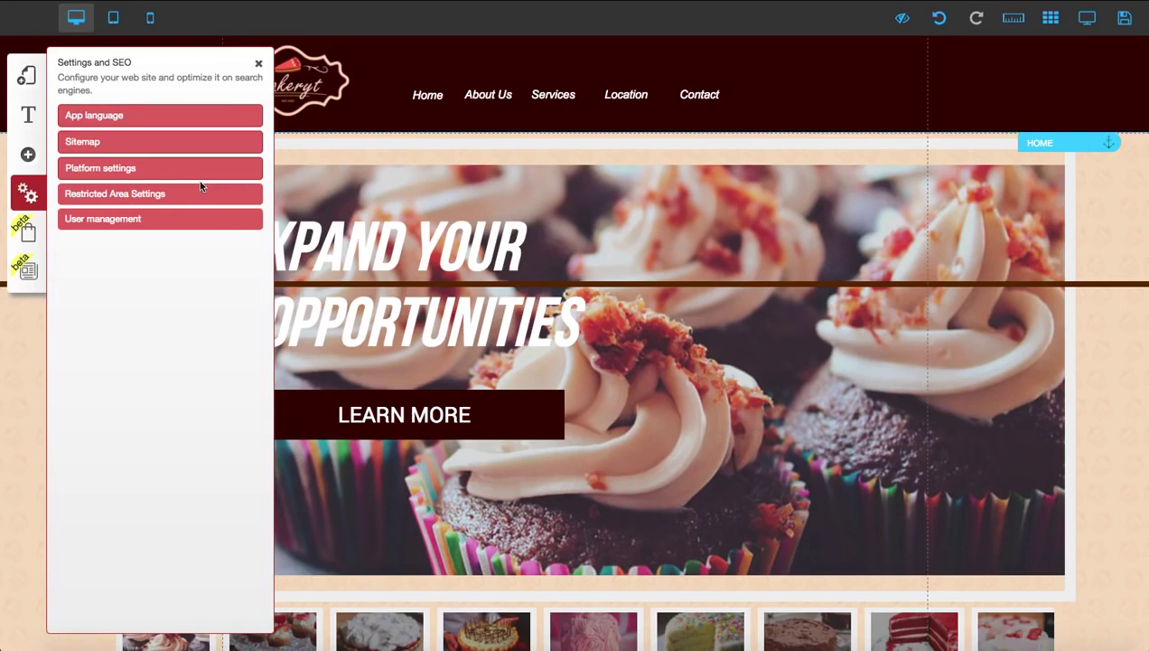
left_click(26, 76)
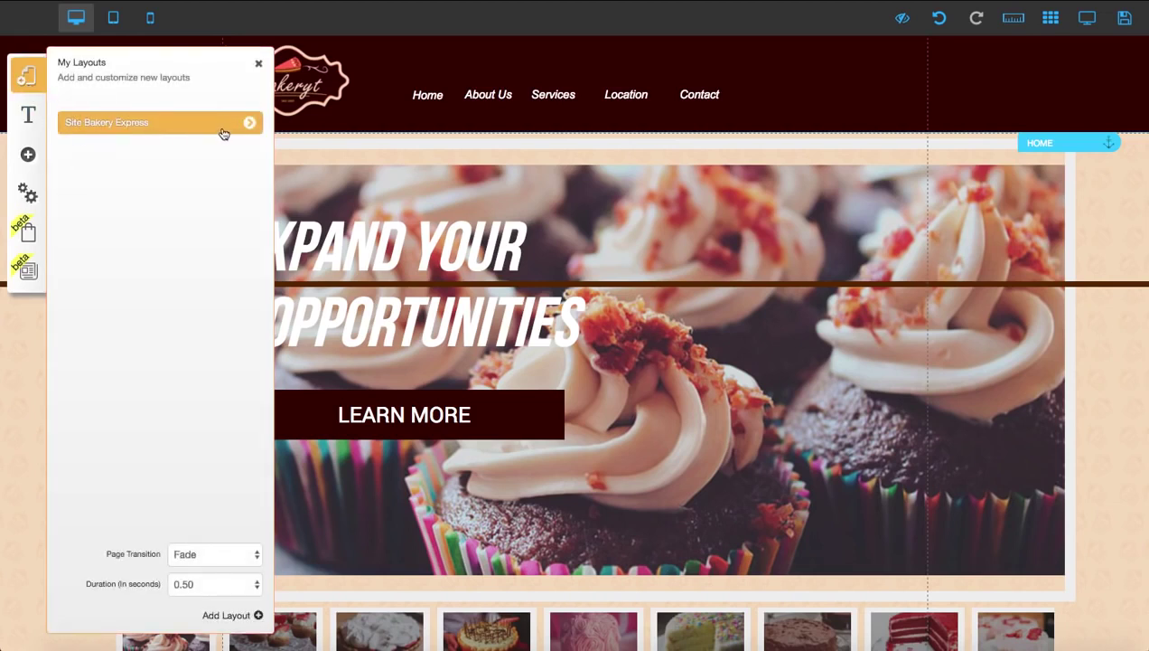
left_click(248, 123)
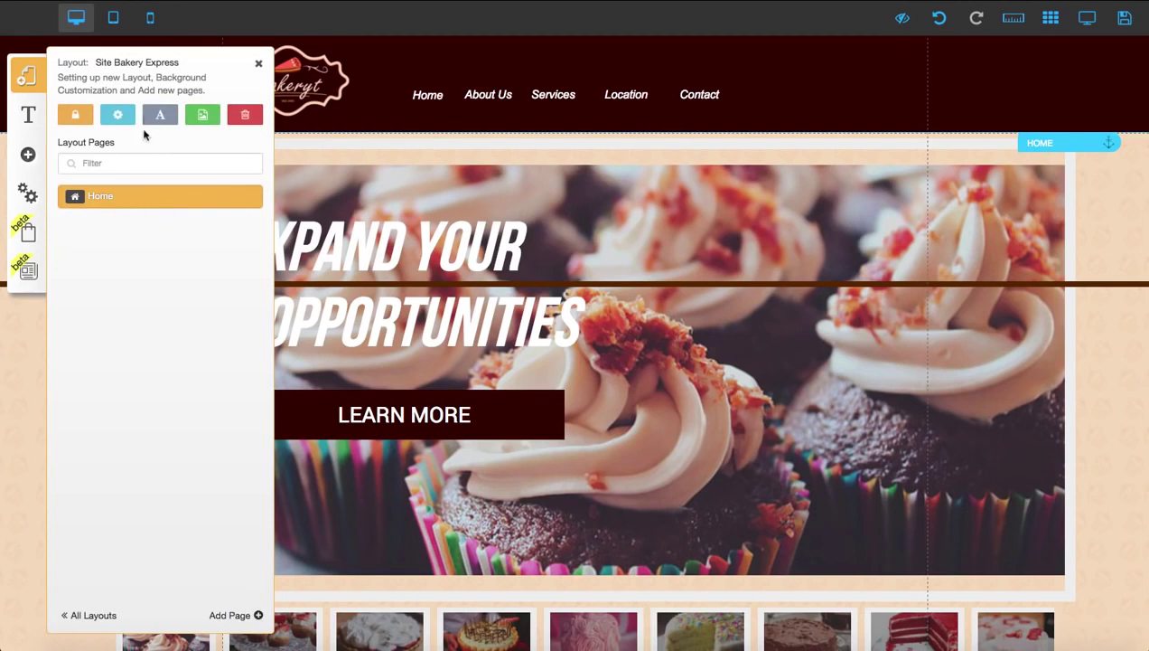
left_click(119, 120)
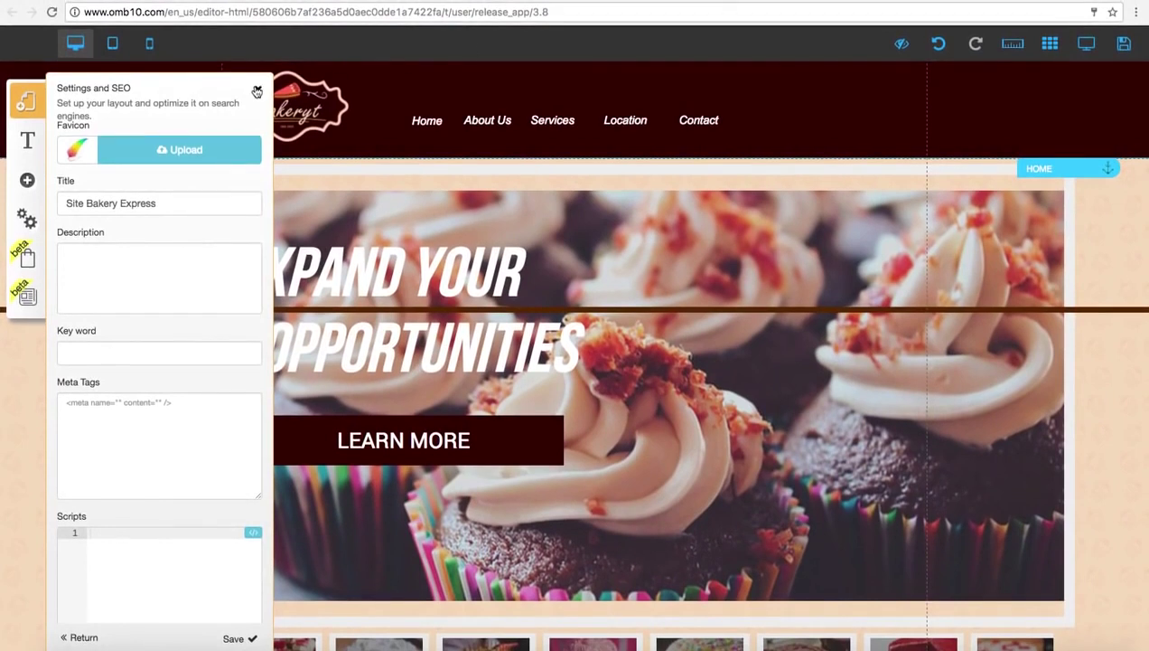
left_click(120, 204)
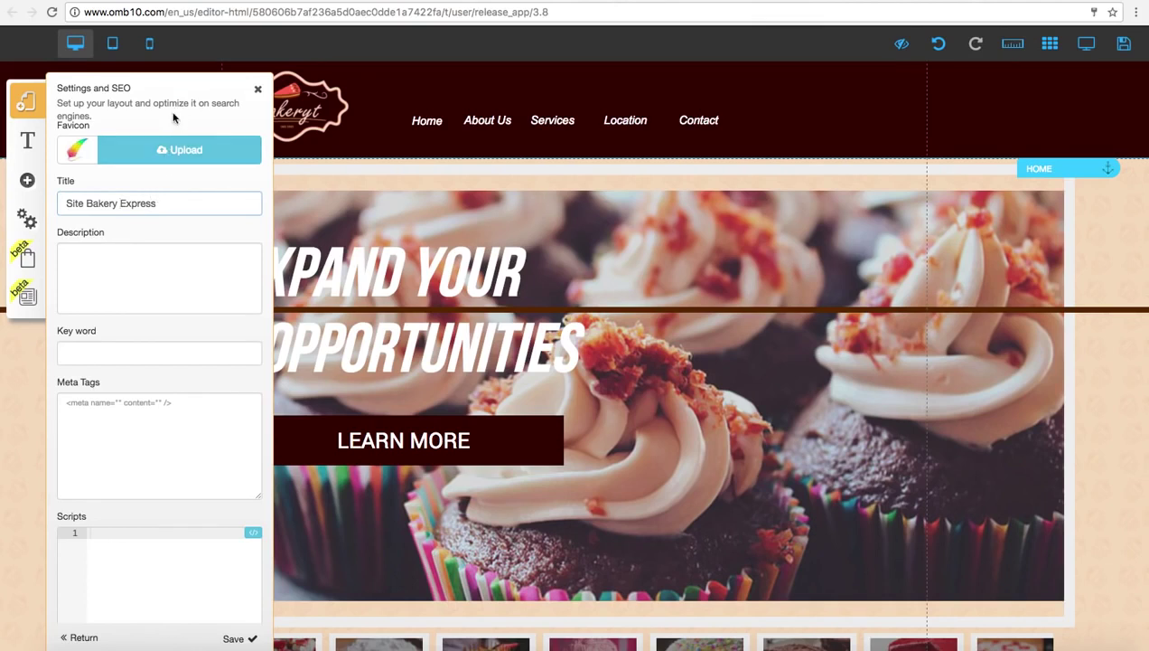
left_click(257, 94)
Step: Review the site's restricted area settings and its tablet and mobile platform settings
left_click(34, 219)
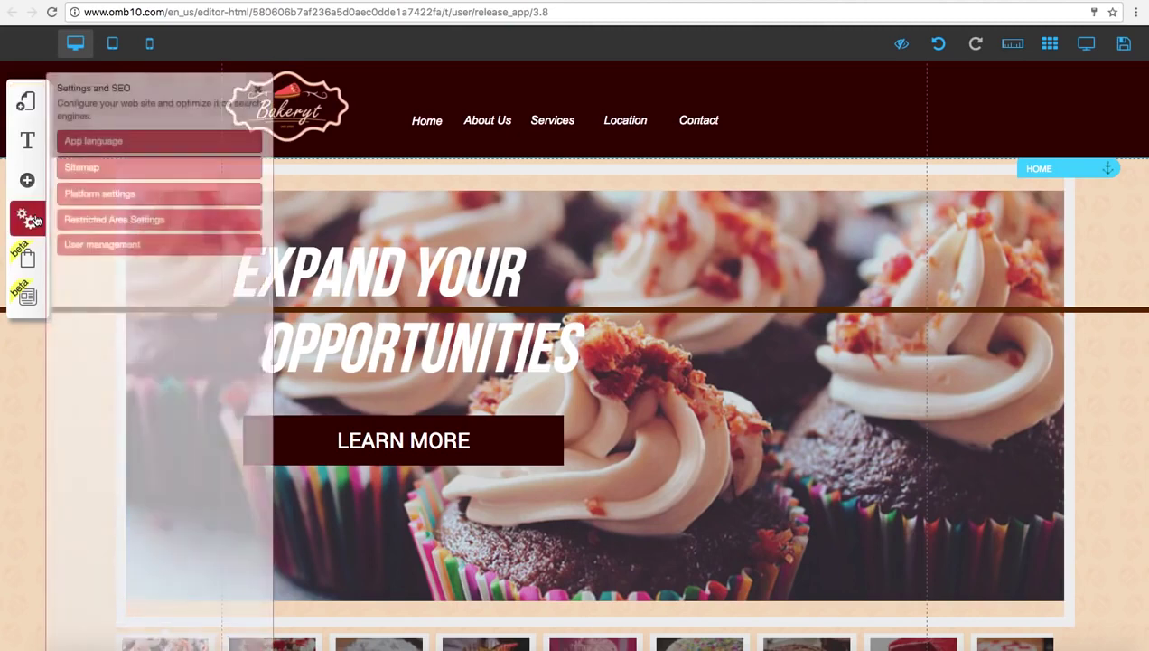
left_click(102, 220)
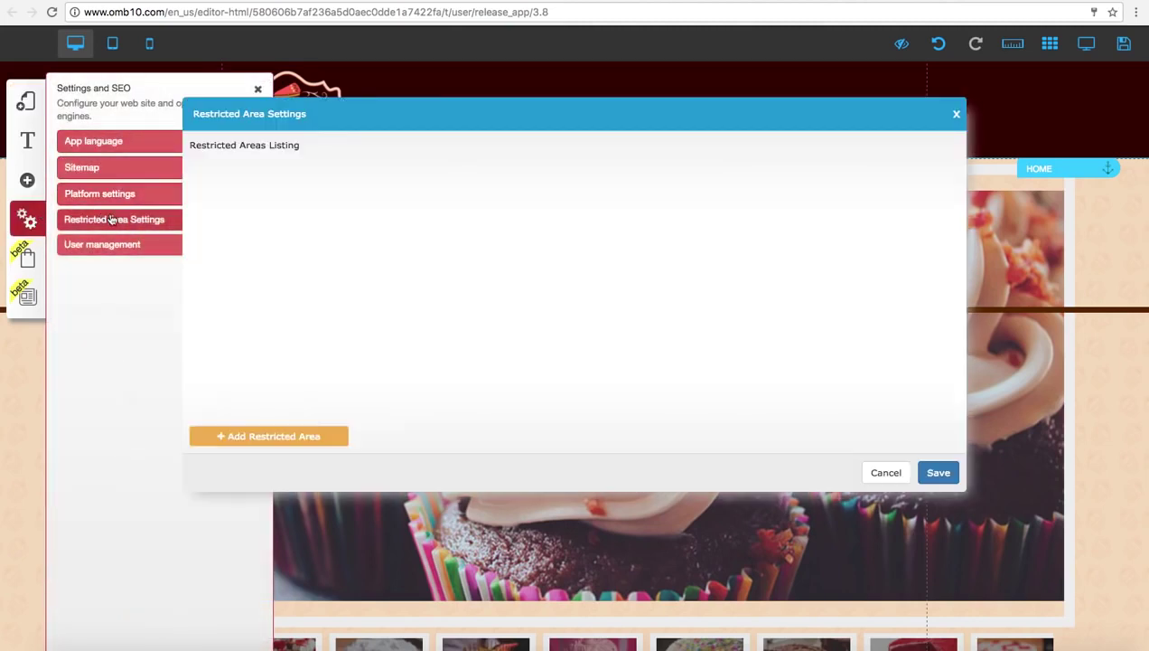
left_click(958, 115)
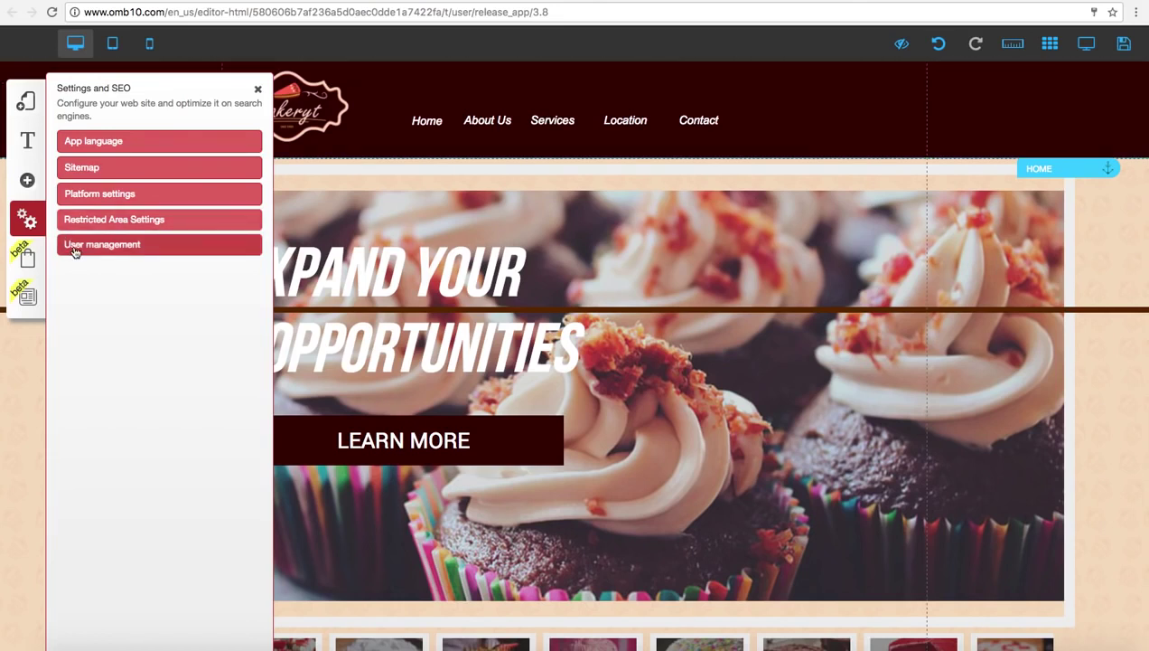
left_click(87, 195)
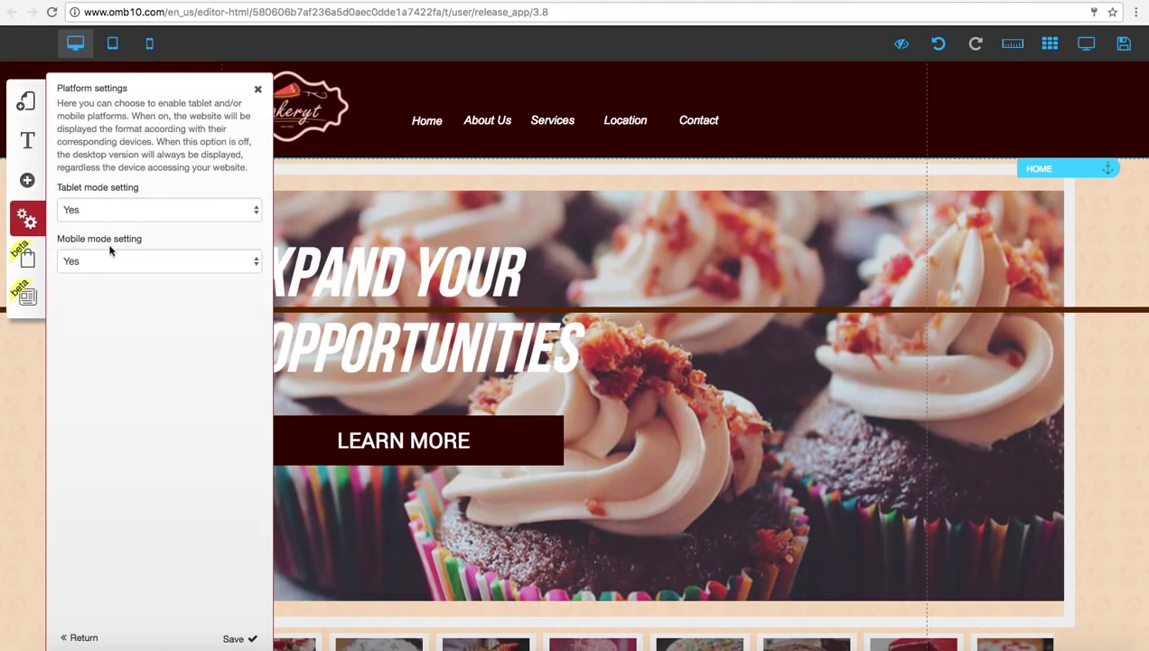
left_click(258, 89)
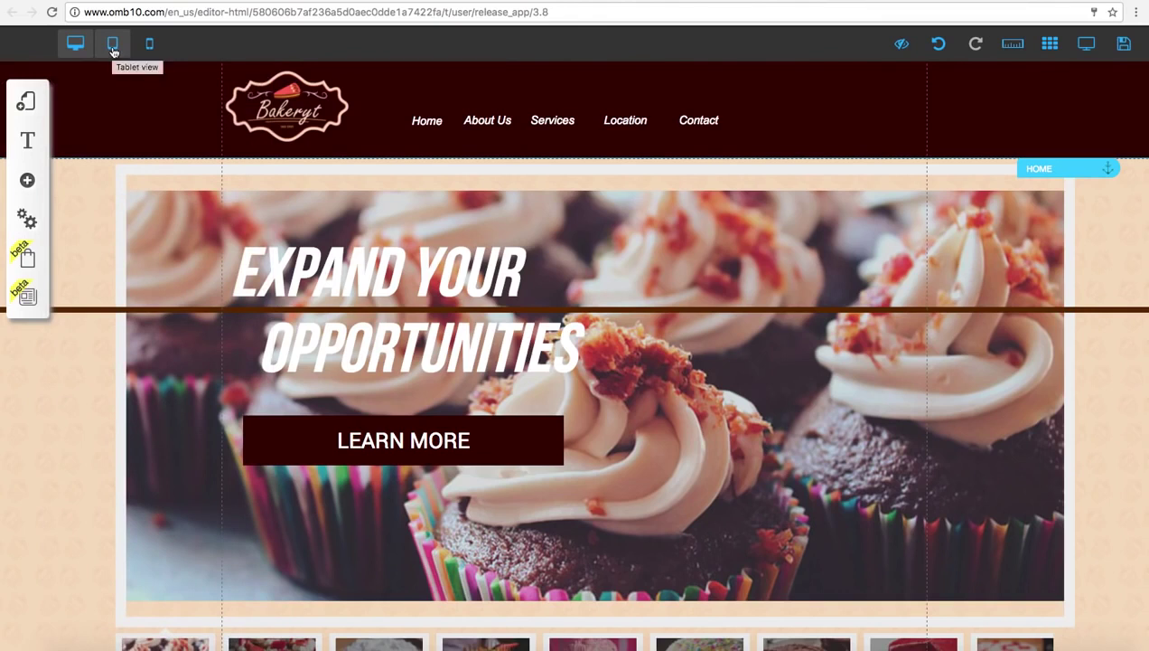
Step: Switch to the tablet version of the site and check the options of its header banner
left_click(113, 45)
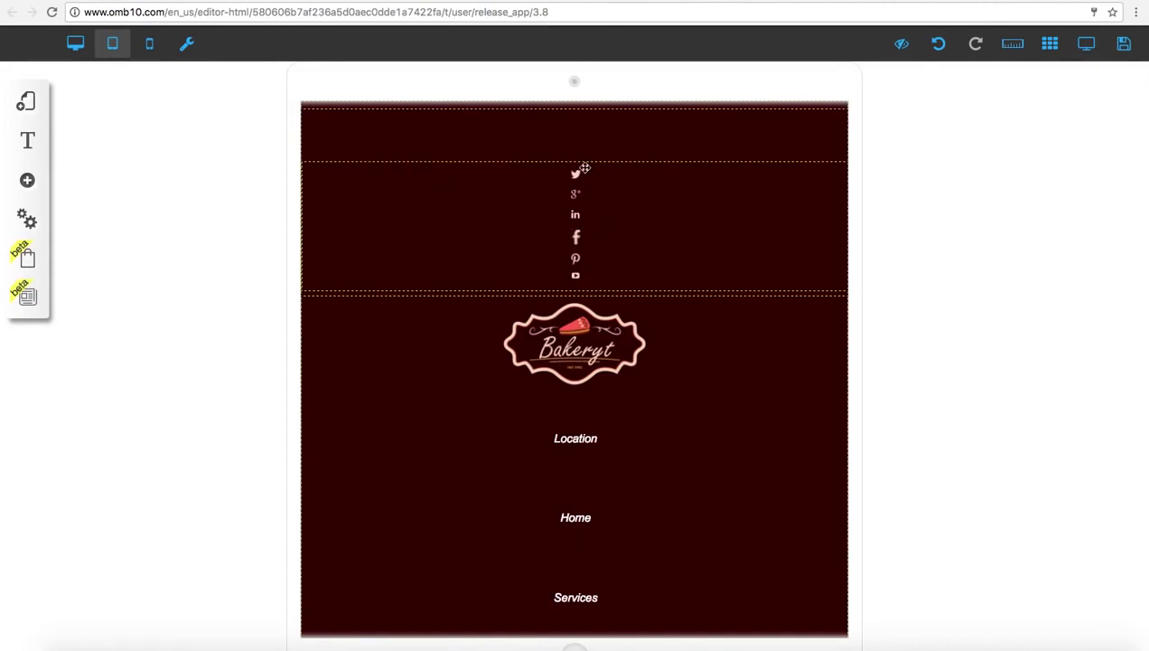
left_click(461, 216)
left_click(461, 216)
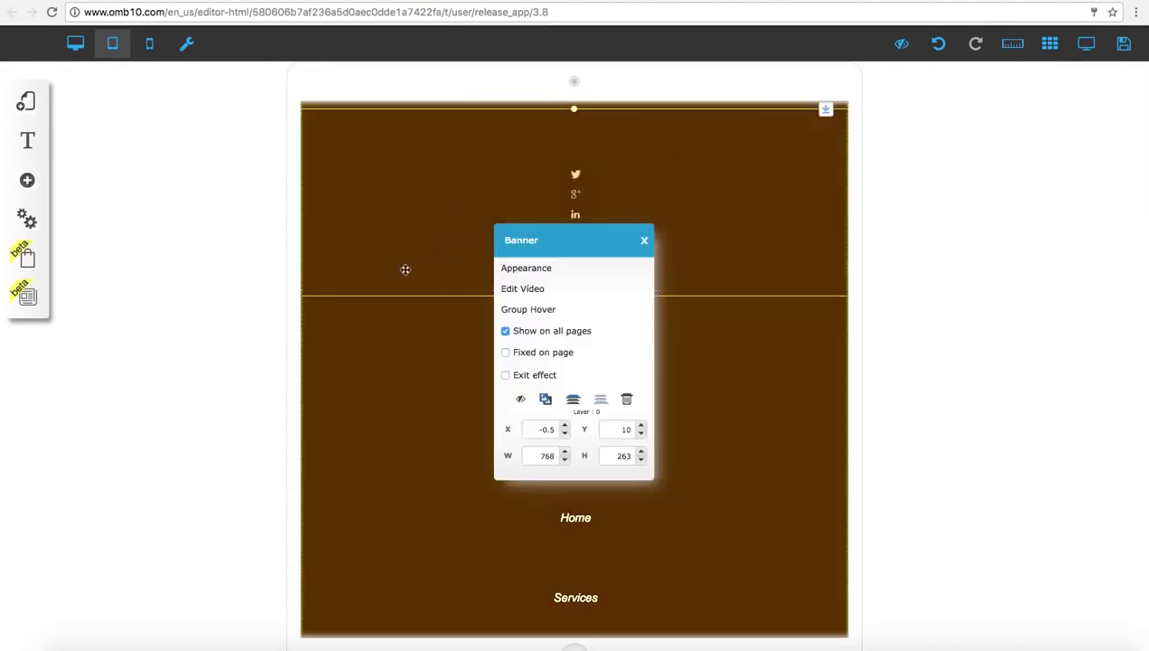
scroll(383, 310, "down", 5)
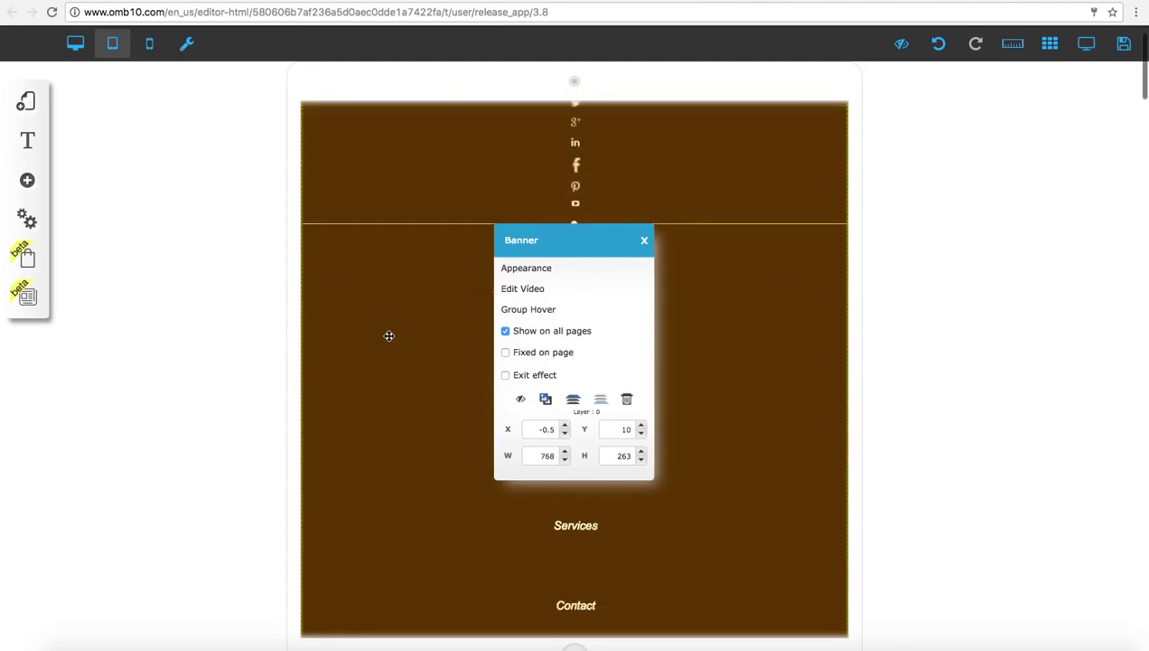
left_click(643, 241)
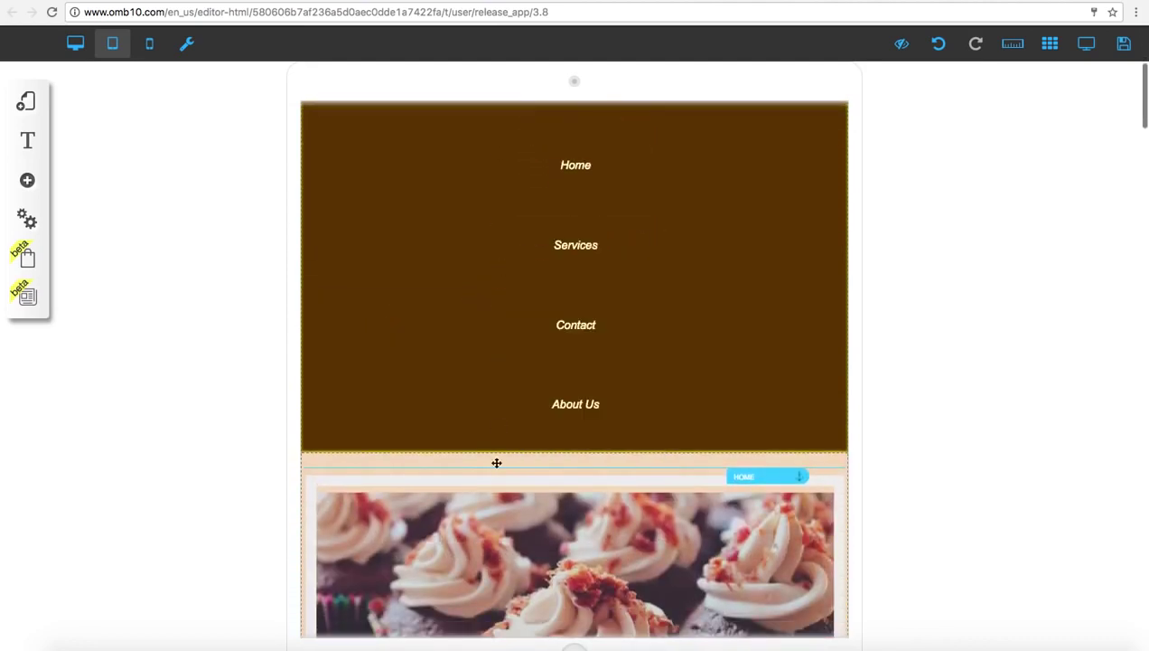
Step: Move the cupcake gallery onto the tablet header and back below it, turning off the root element alert for the future
left_click_drag(495, 462, 813, 379)
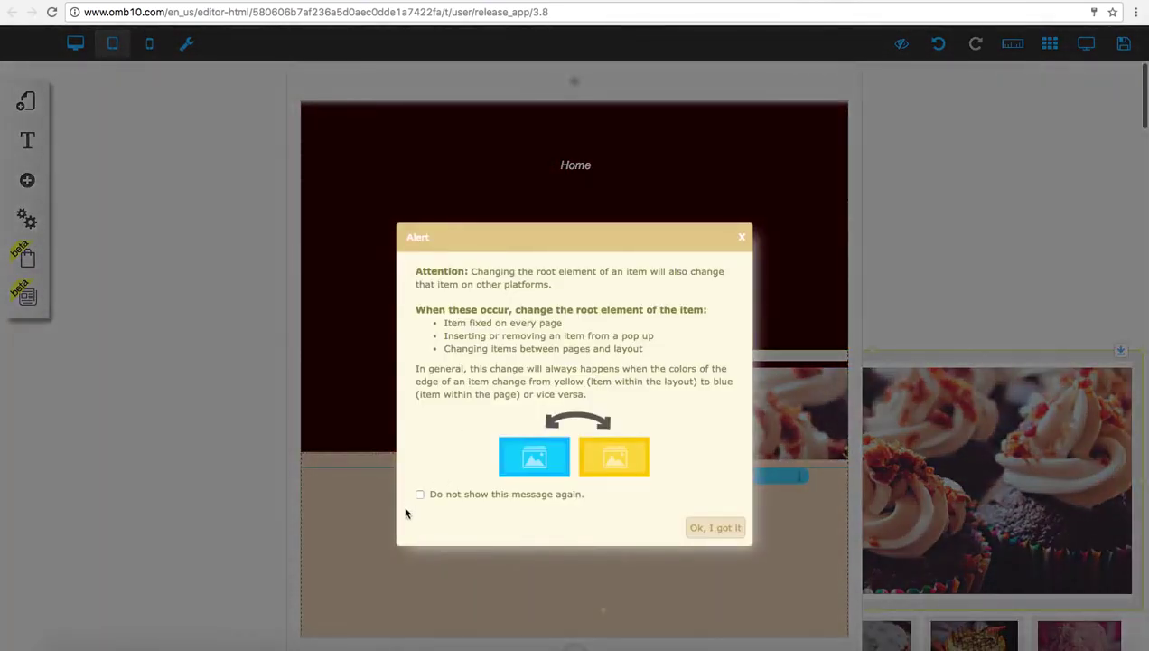
left_click(420, 494)
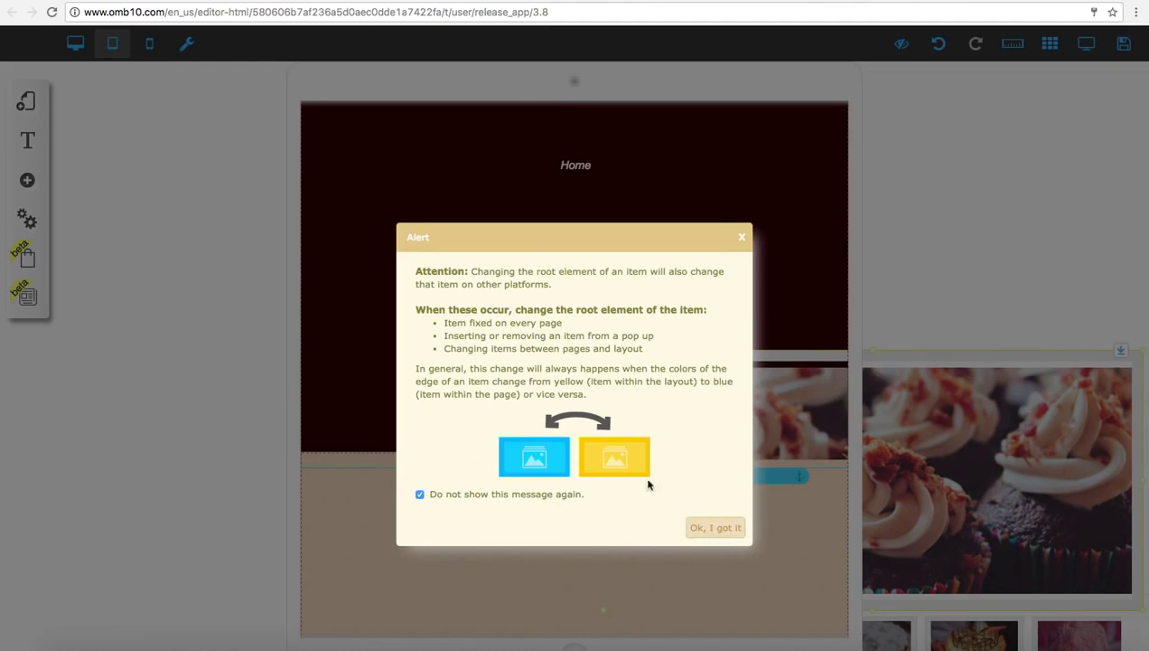
left_click(717, 530)
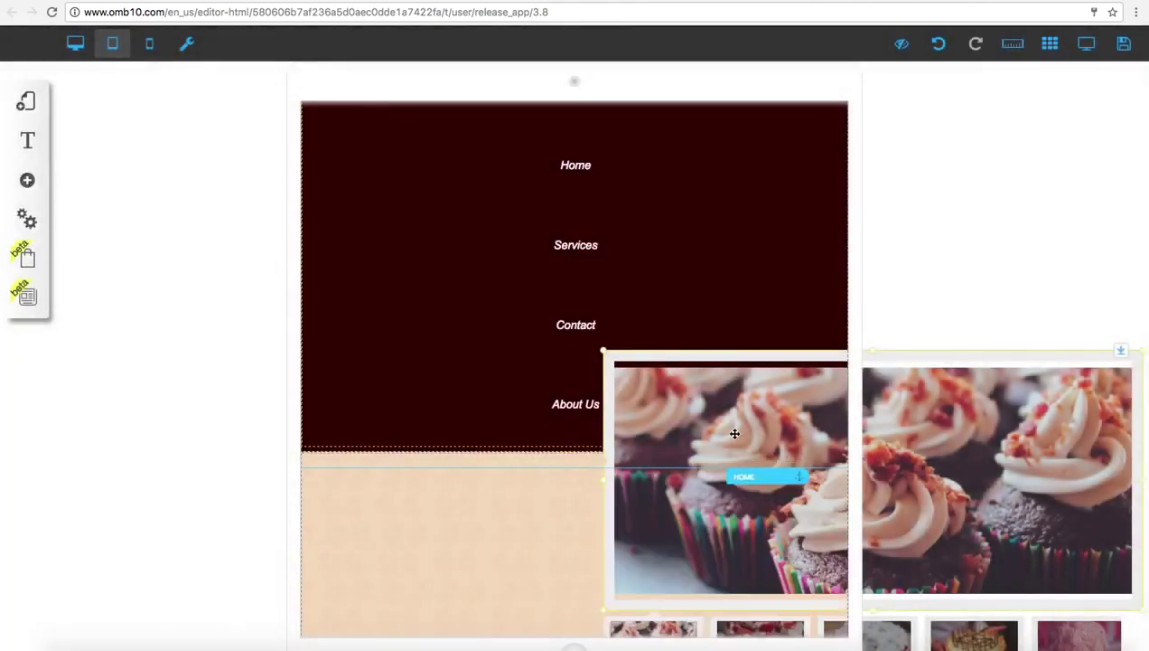
left_click_drag(731, 436, 449, 559)
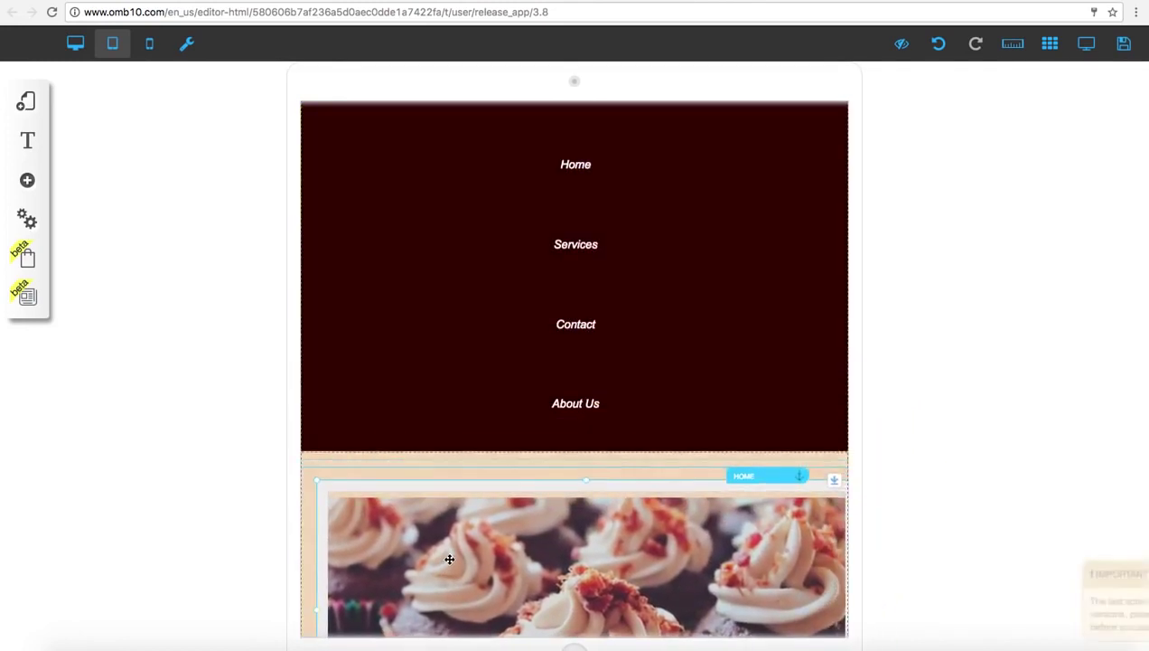
Step: Place the cupcake gallery within the tablet page and move the "Expand Your Opportunities" heading with the content beneath it below the gallery thumbnails
scroll(442, 447, "down", 3)
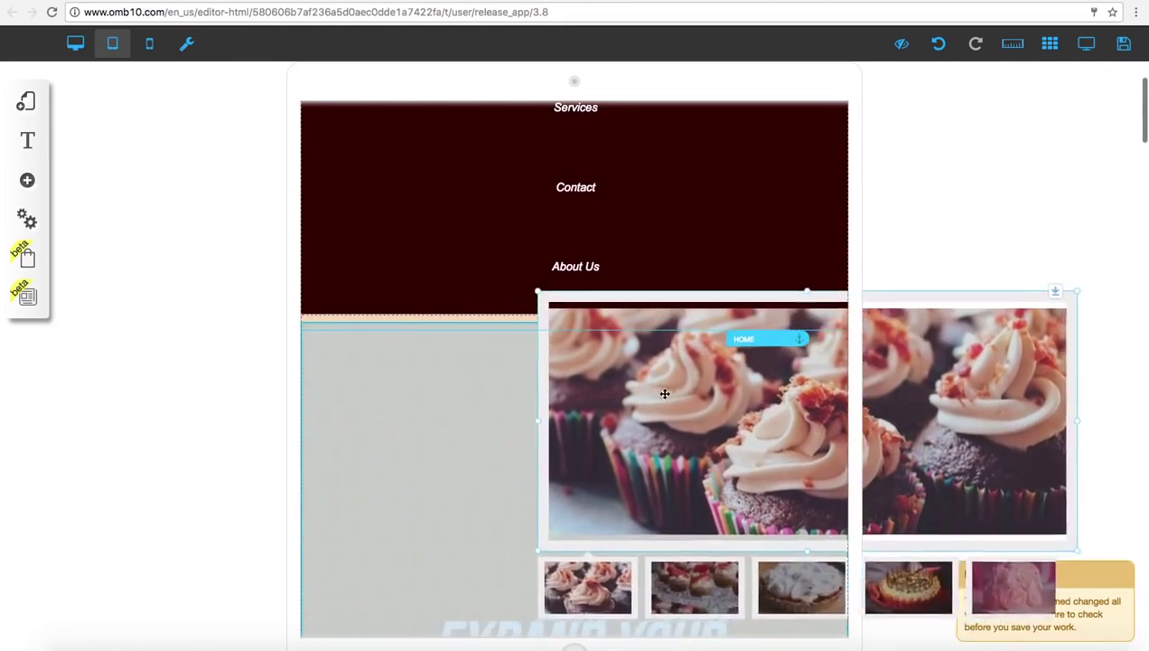
scroll(352, 456, "down", 2)
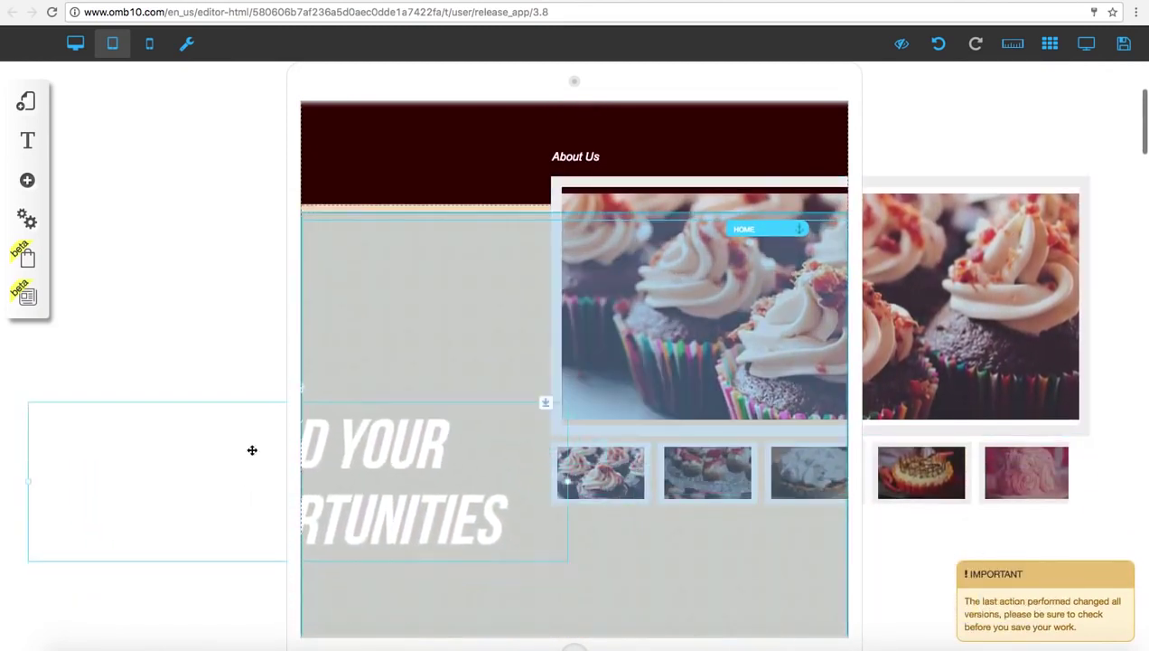
scroll(464, 300, "down", 1)
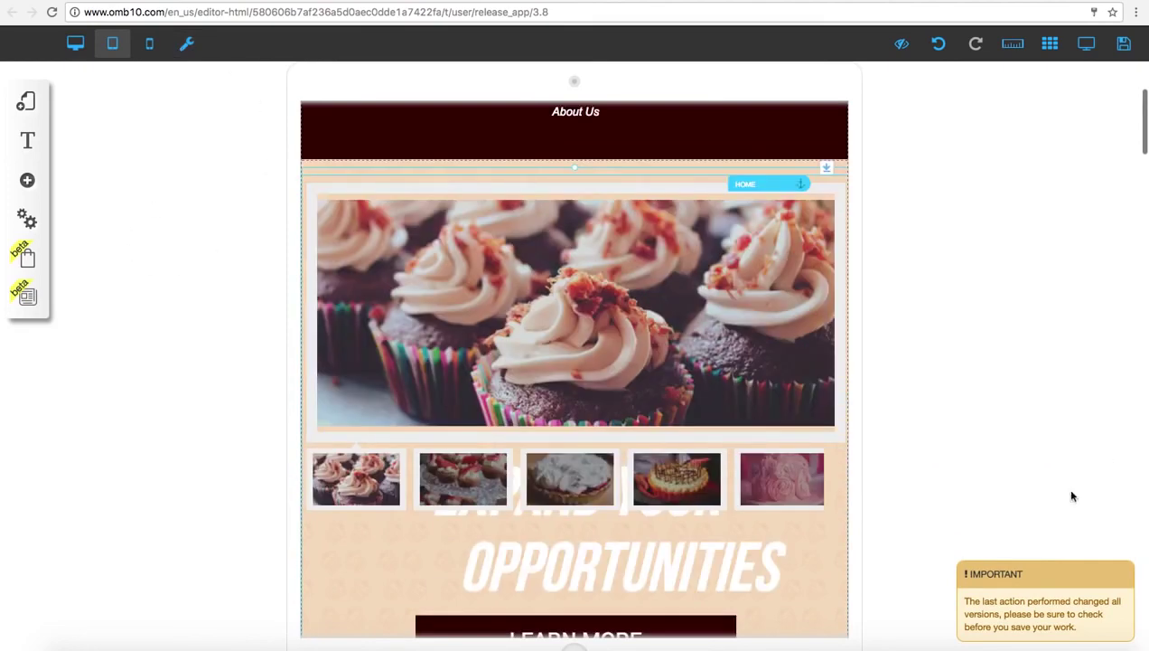
scroll(631, 416, "down", 3)
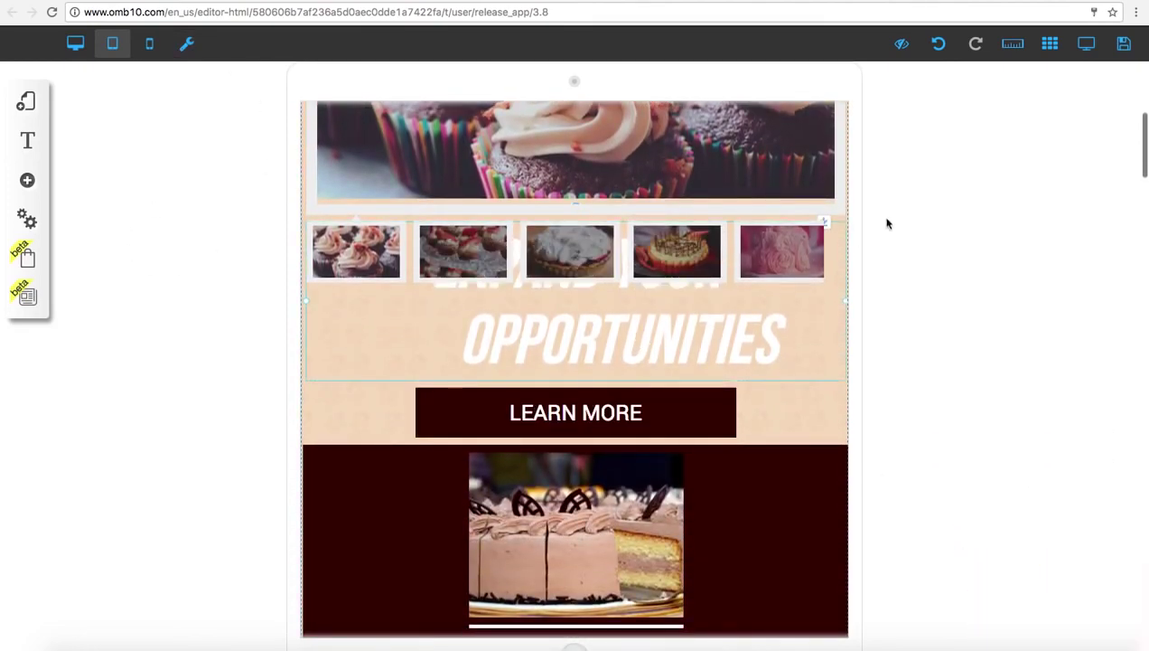
left_click_drag(825, 220, 822, 298)
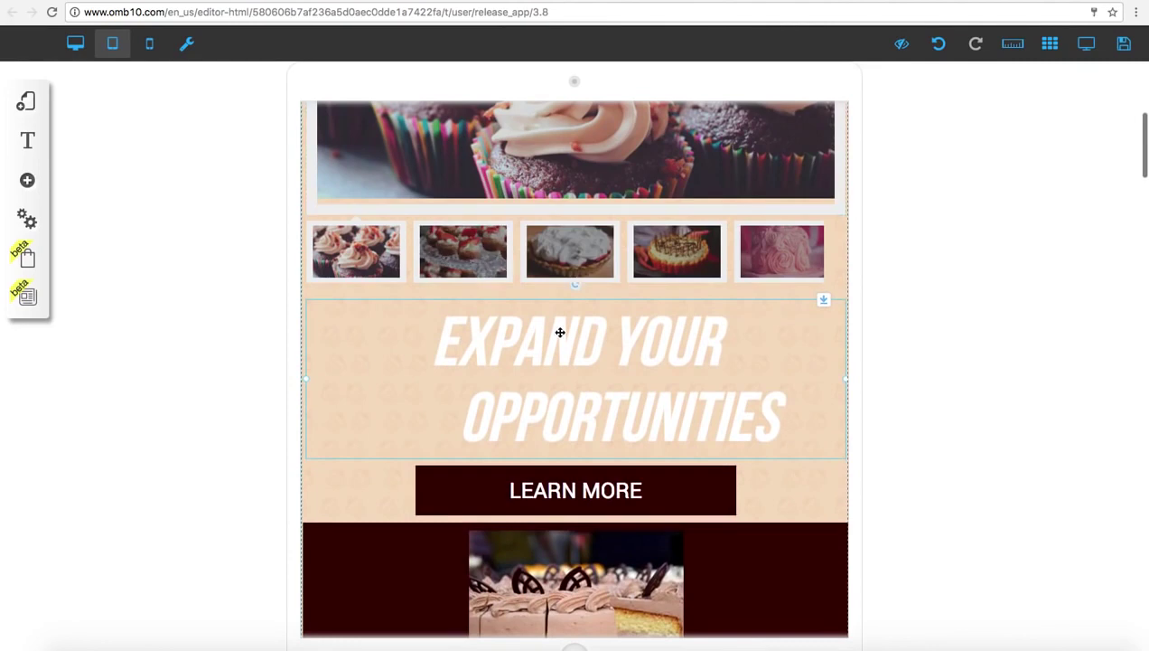
Step: Switch to the mobile version of the site and set the "Expand Your Opportunities" heading's font size to 70px
left_click(152, 50)
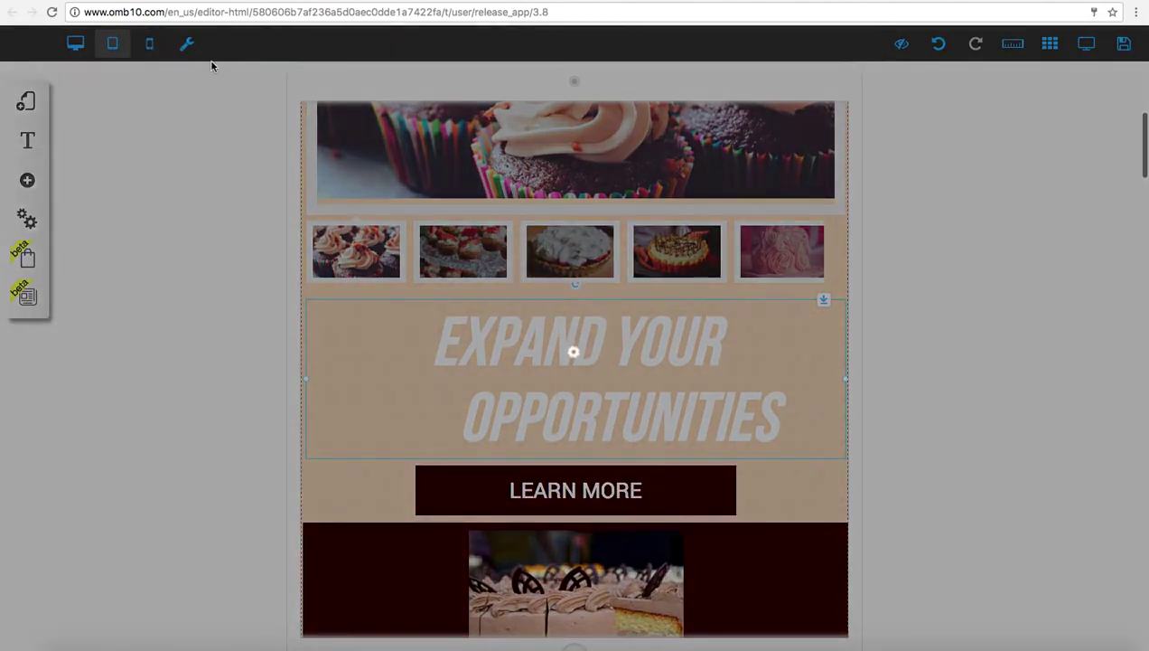
left_click(149, 47)
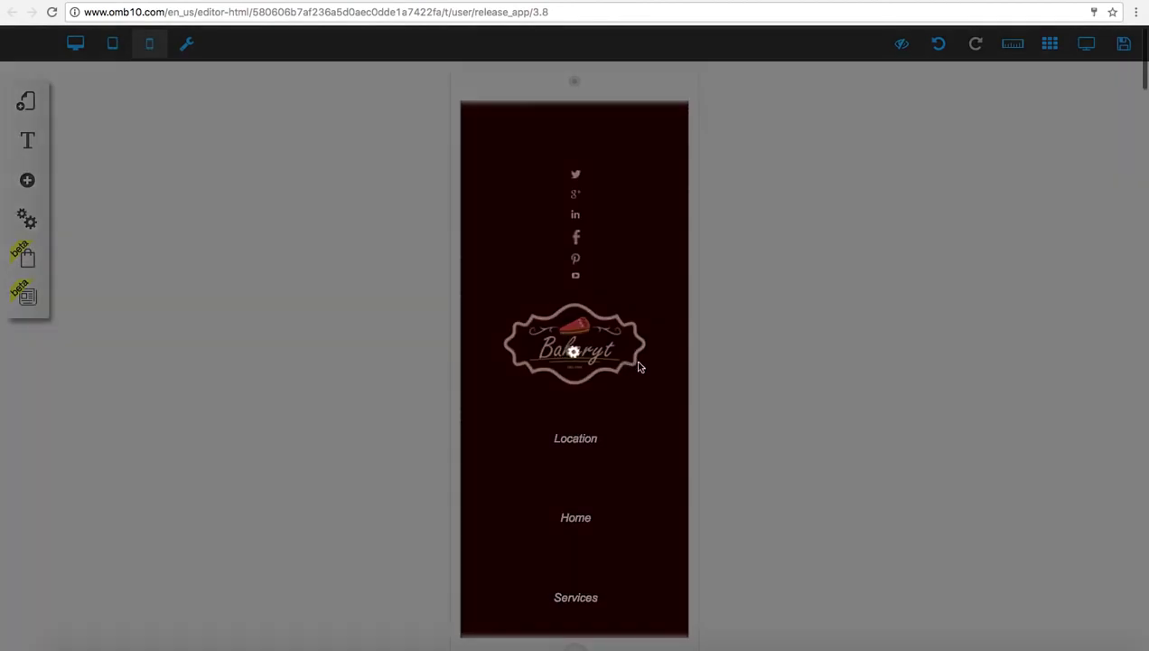
left_click_drag(639, 366, 594, 455)
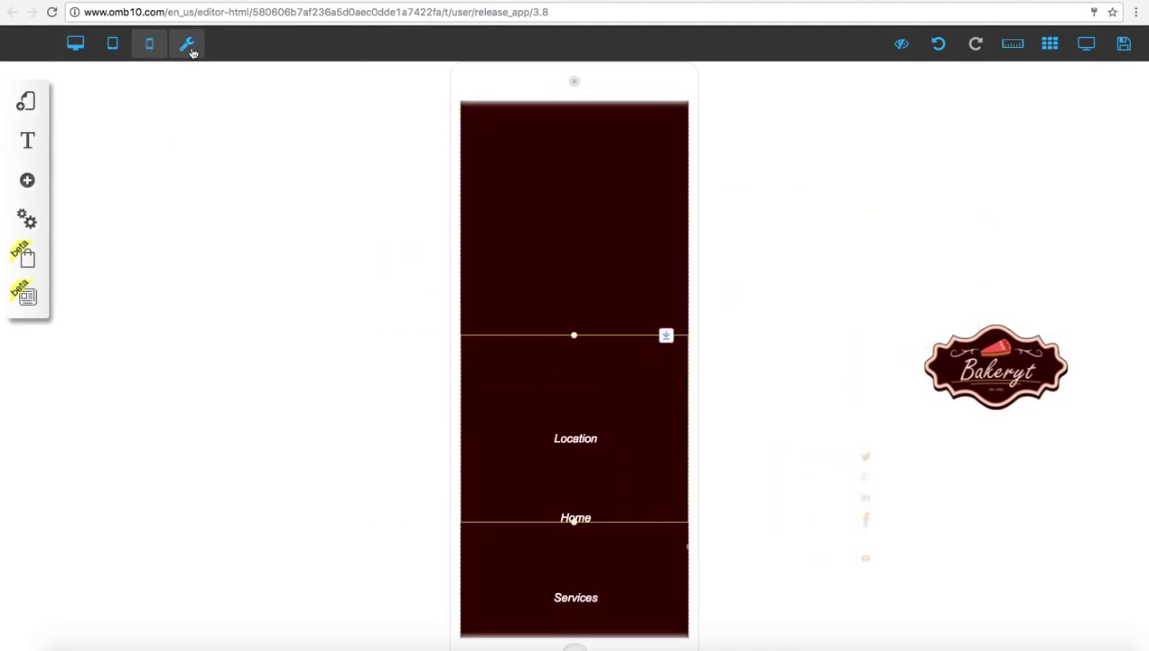
scroll(713, 322, "down", 2)
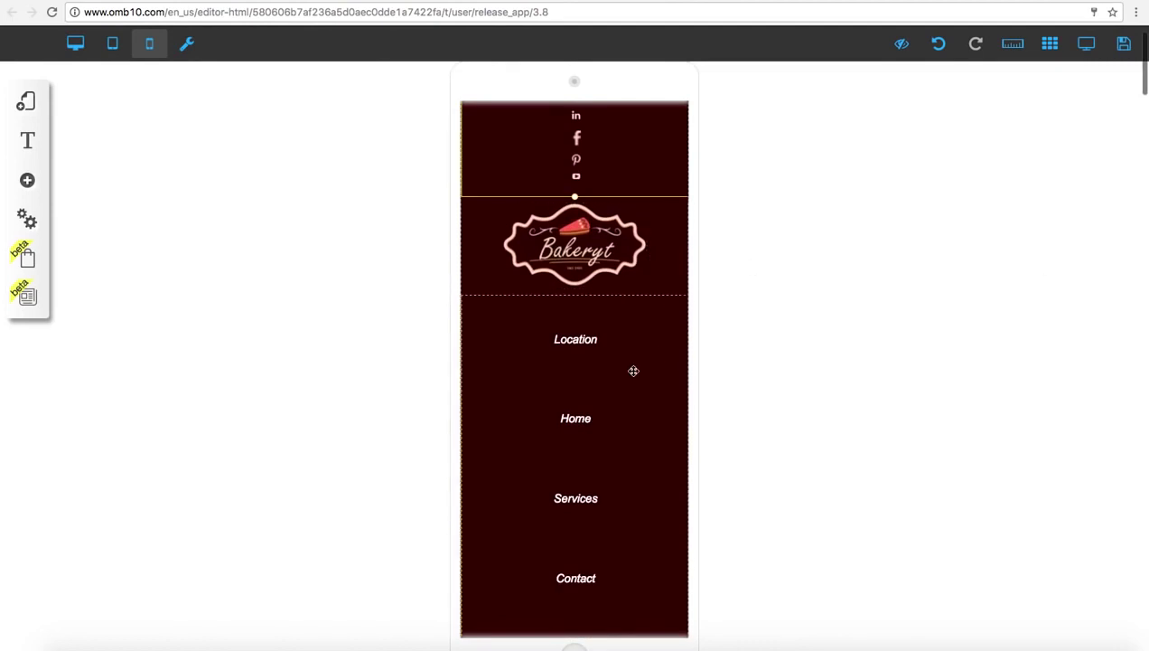
scroll(633, 370, "down", 8)
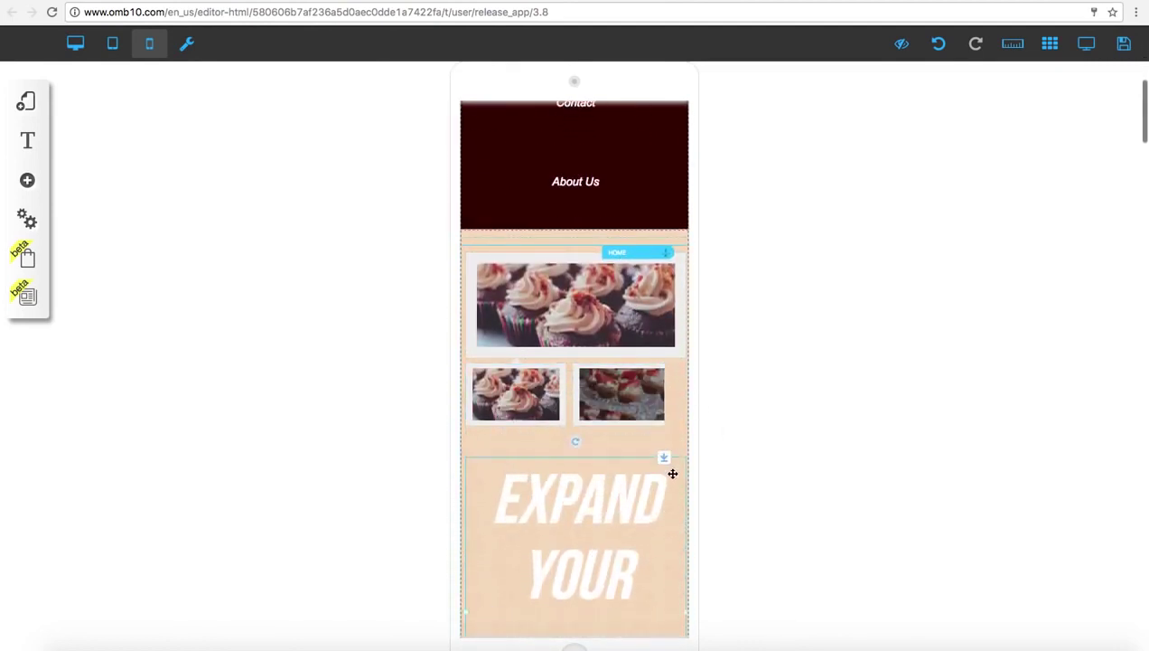
scroll(562, 427, "down", 5)
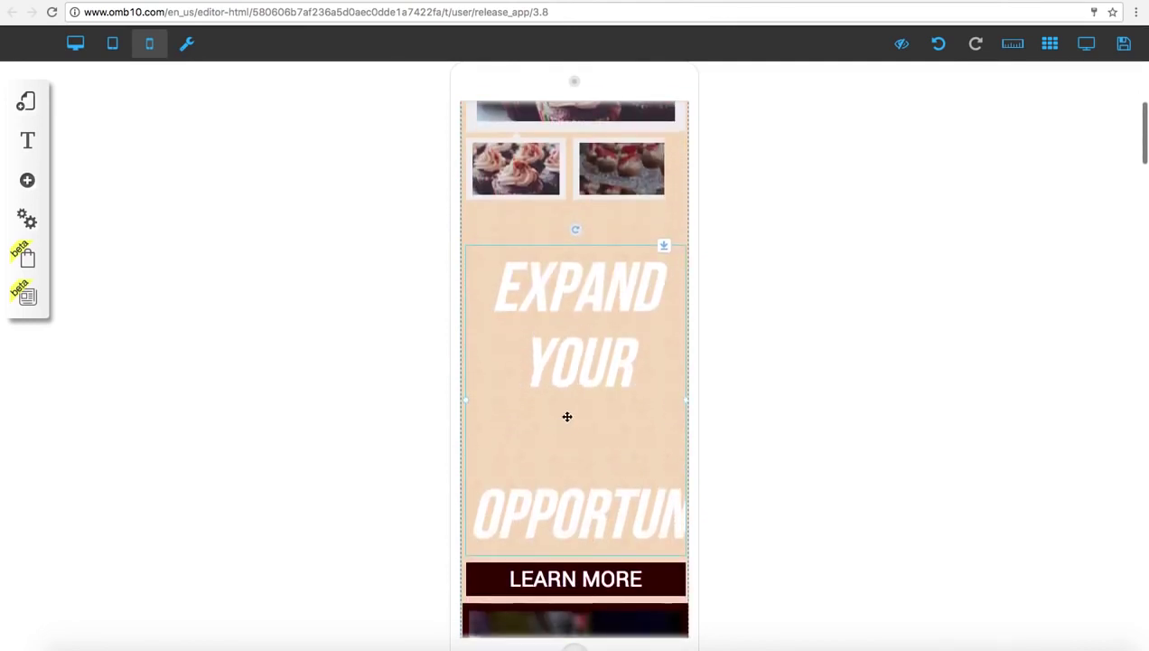
double_click(570, 377)
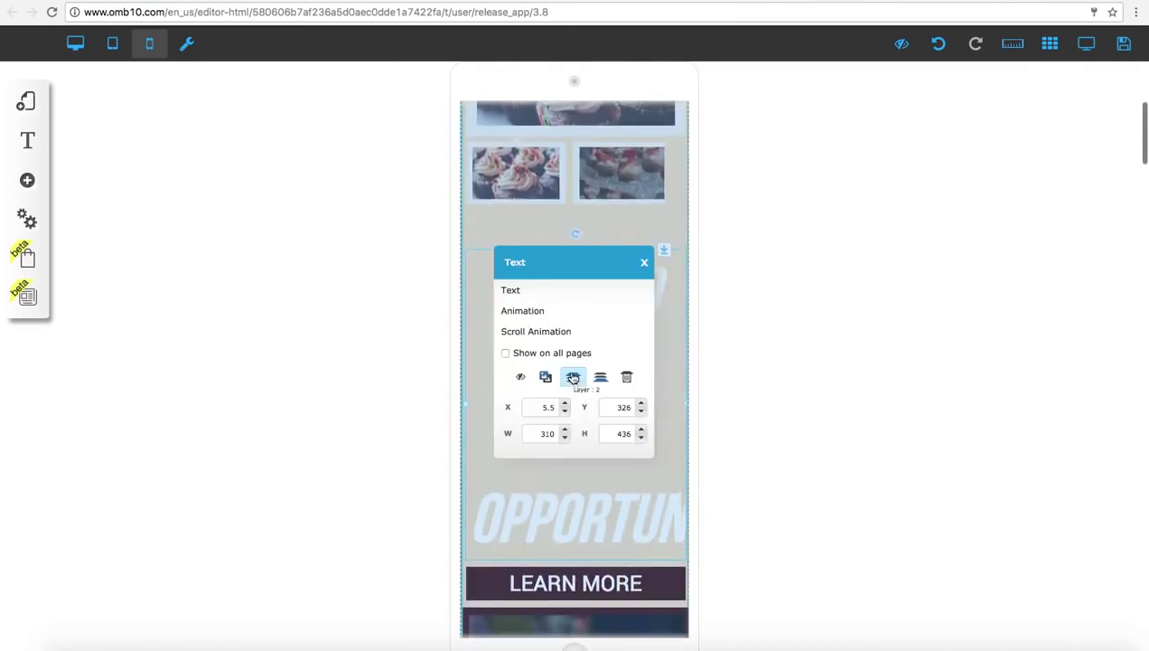
left_click(511, 290)
left_click_drag(504, 364, 508, 408)
left_click(659, 365)
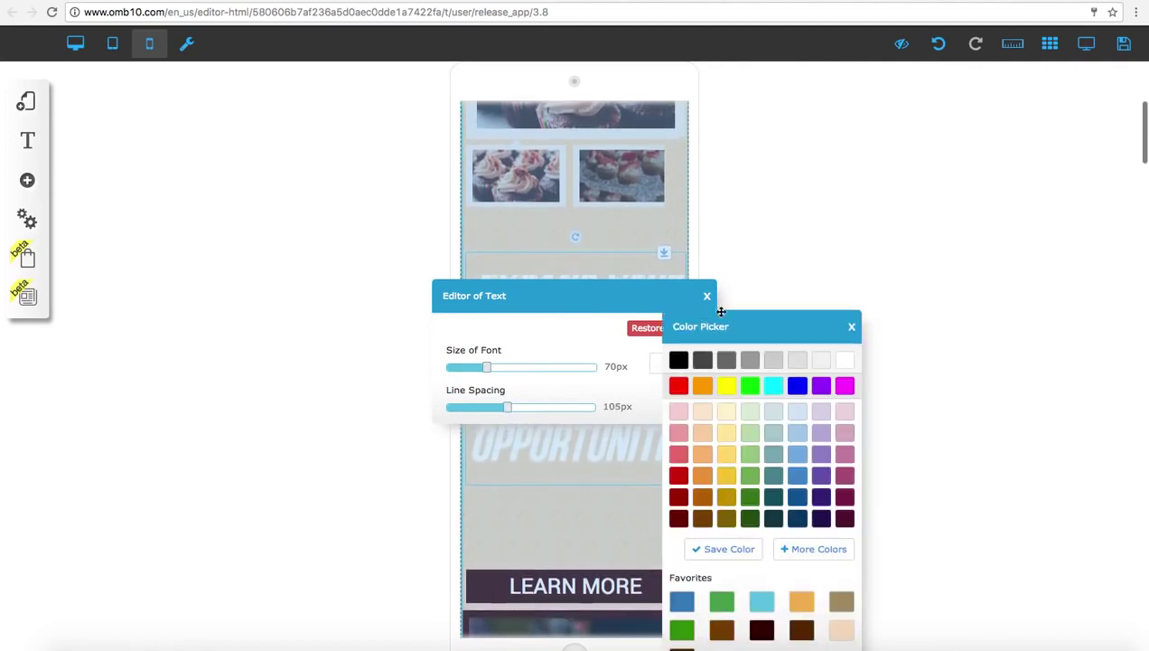
left_click(707, 296)
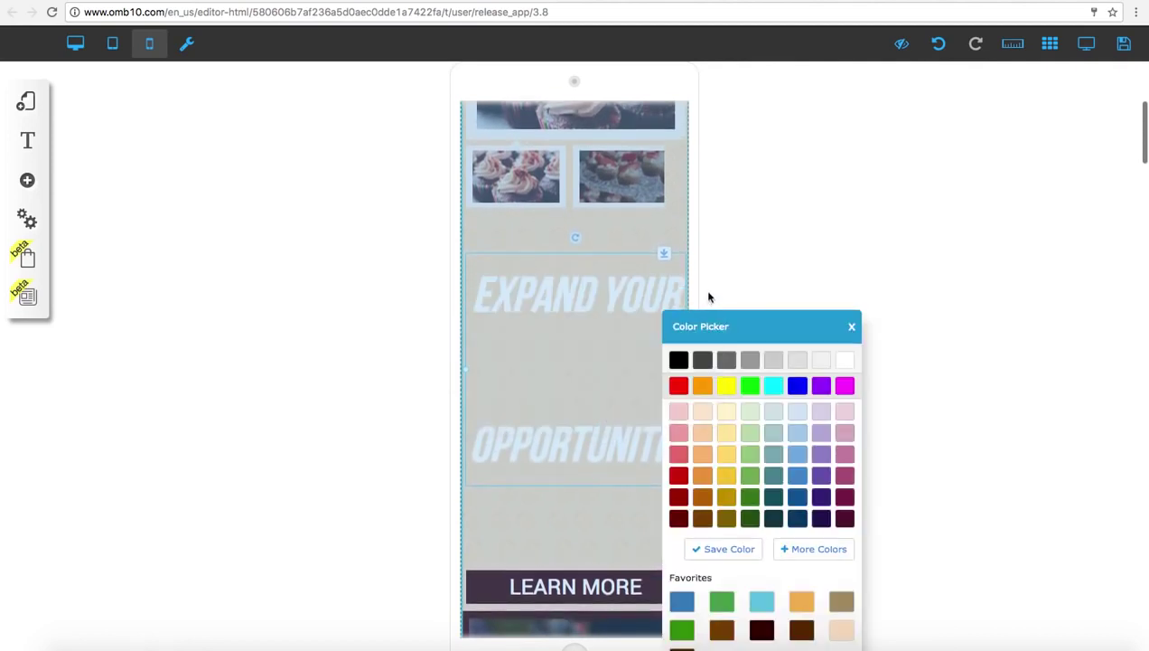
left_click(851, 327)
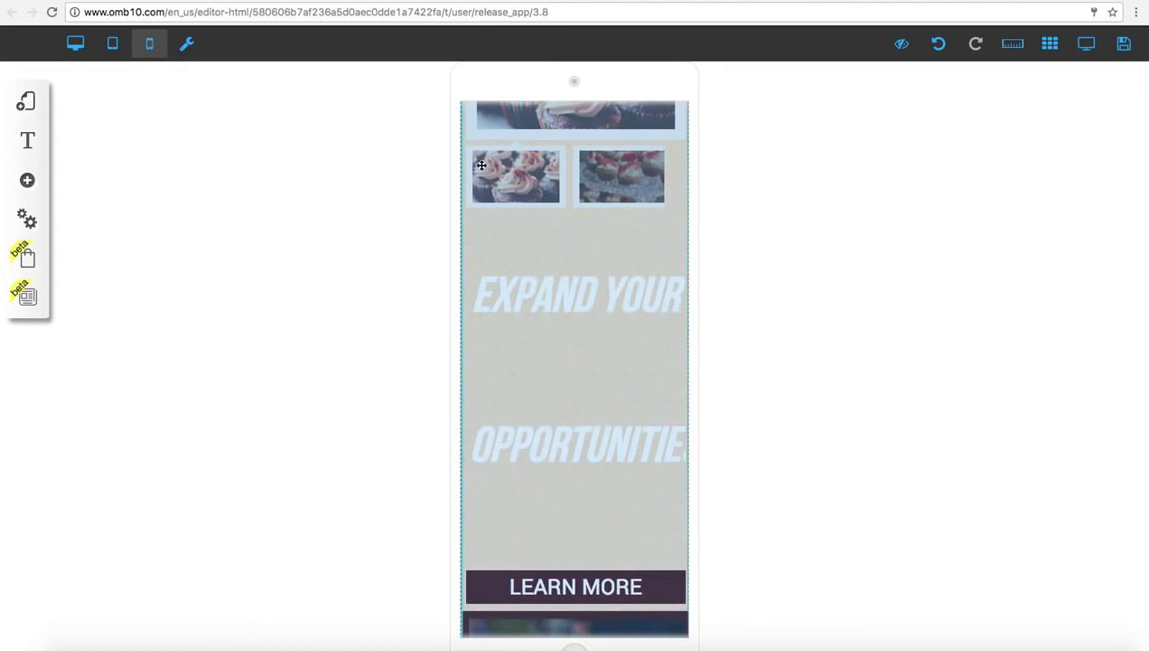
Step: Return to the tablet version by way of the desktop version and hide the Bakeryt logo there
left_click(76, 45)
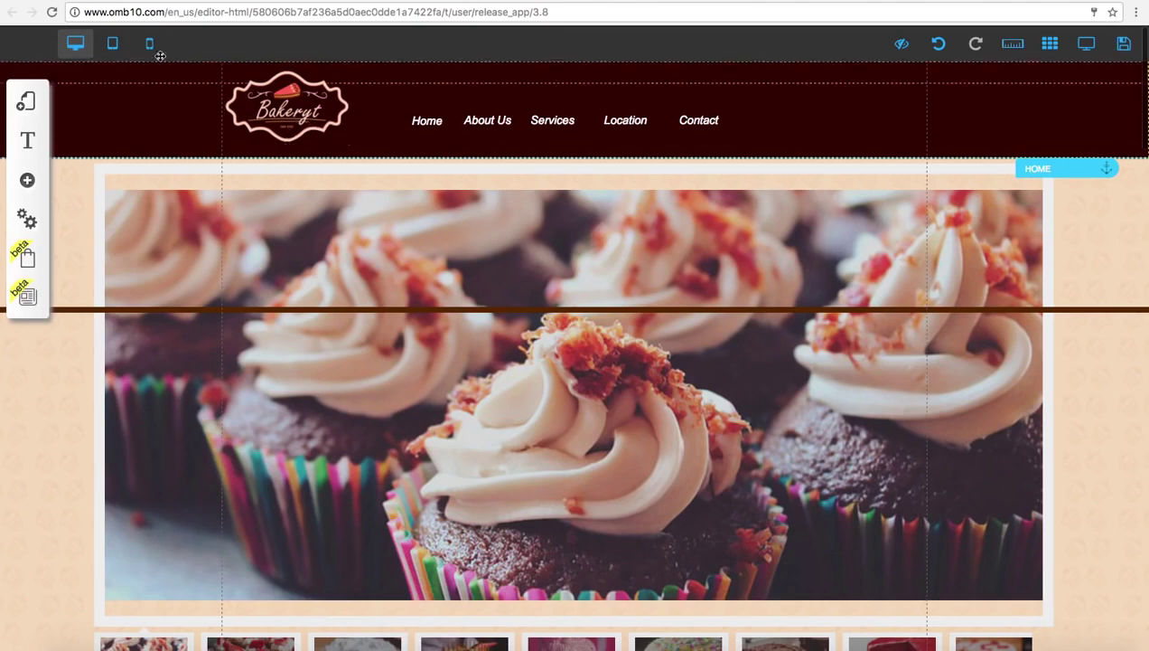
left_click(114, 44)
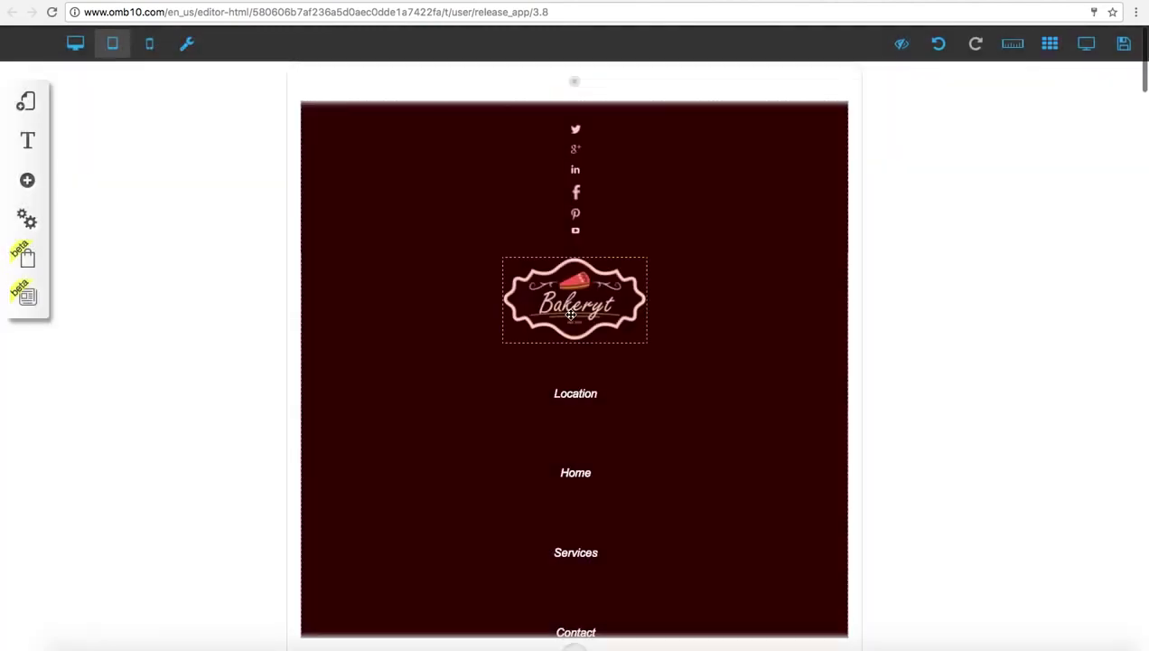
left_click(571, 313)
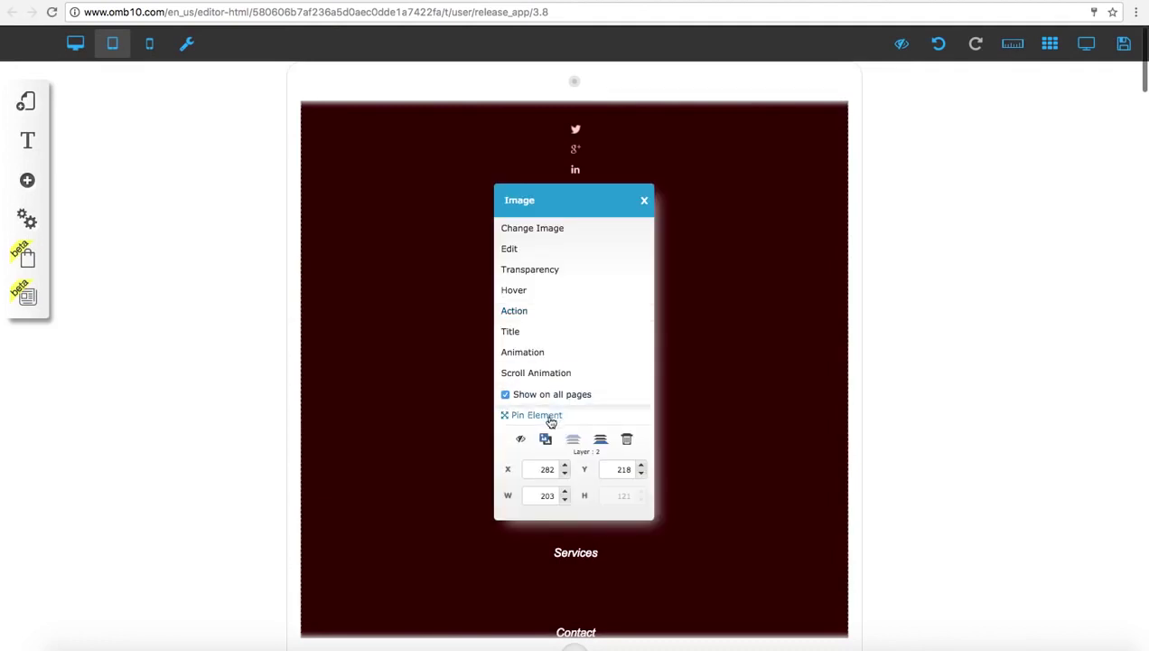
left_click(520, 438)
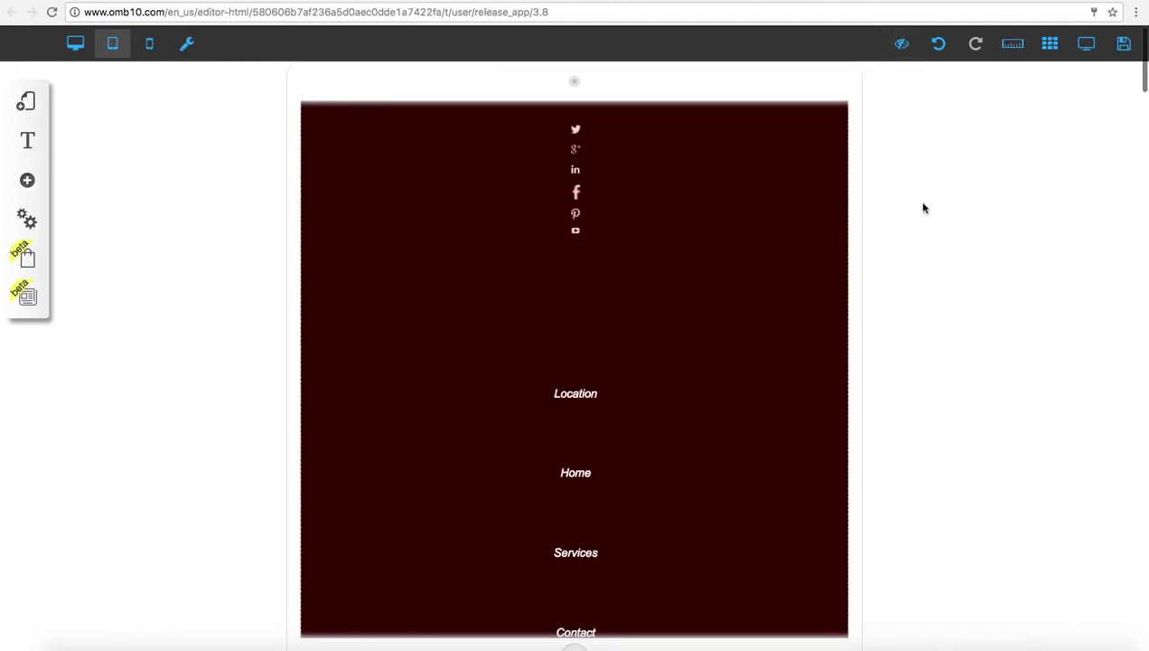
Step: Return to the desktop version and save the site, registering it under the URL name "bakery"
left_click(77, 44)
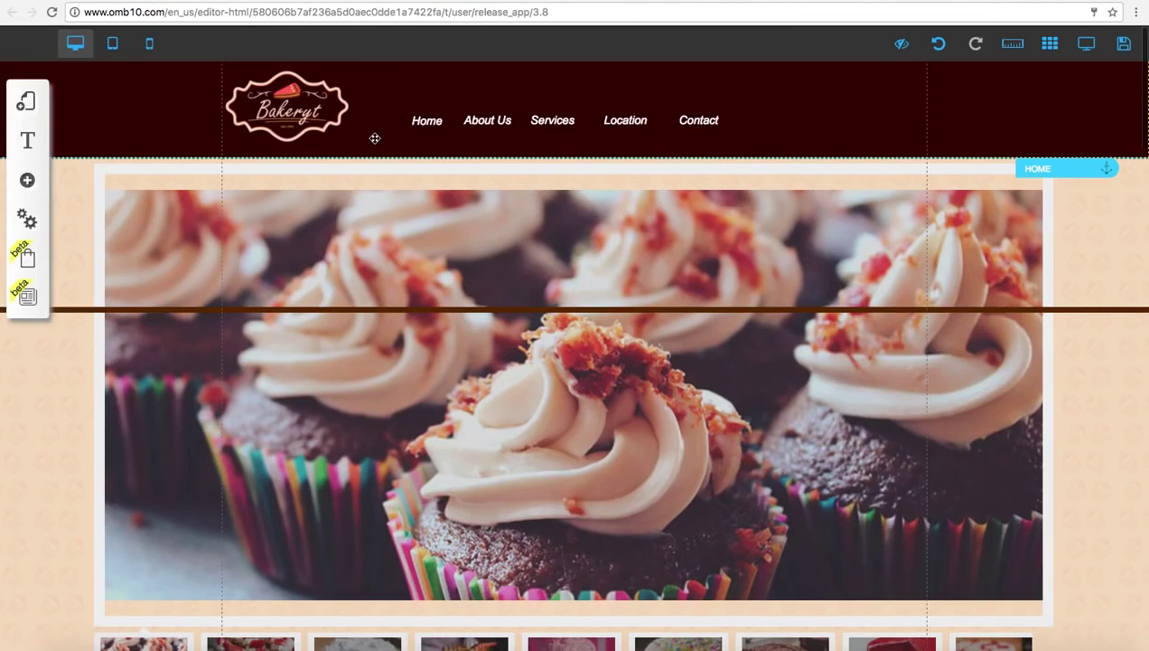
left_click(1123, 45)
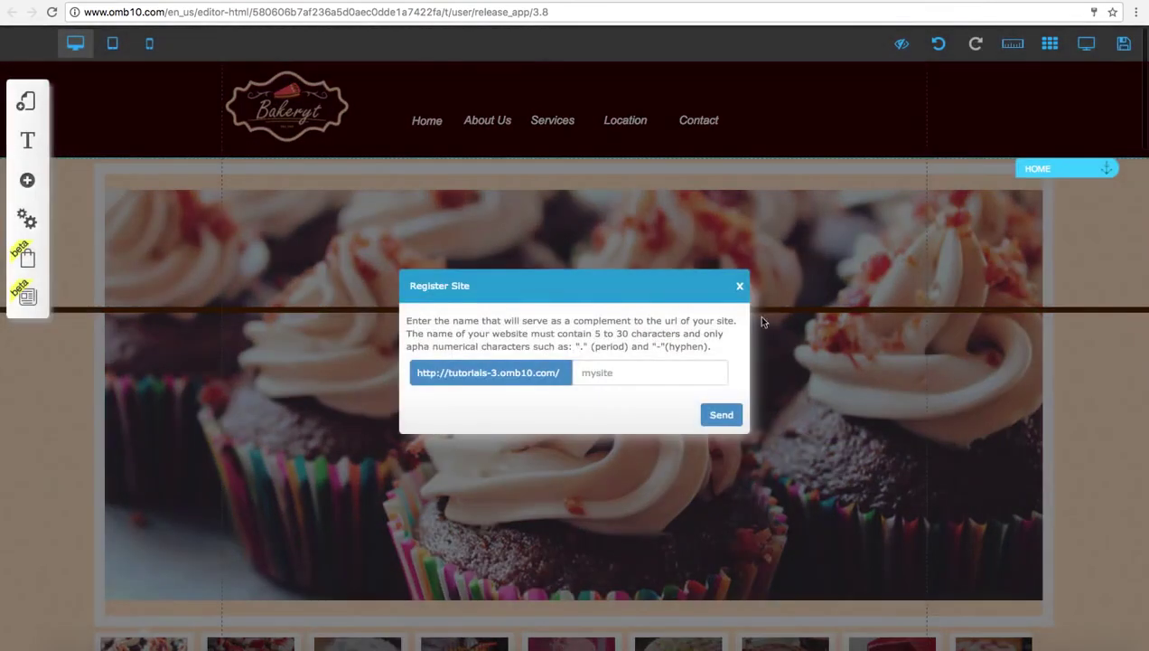
left_click(681, 366)
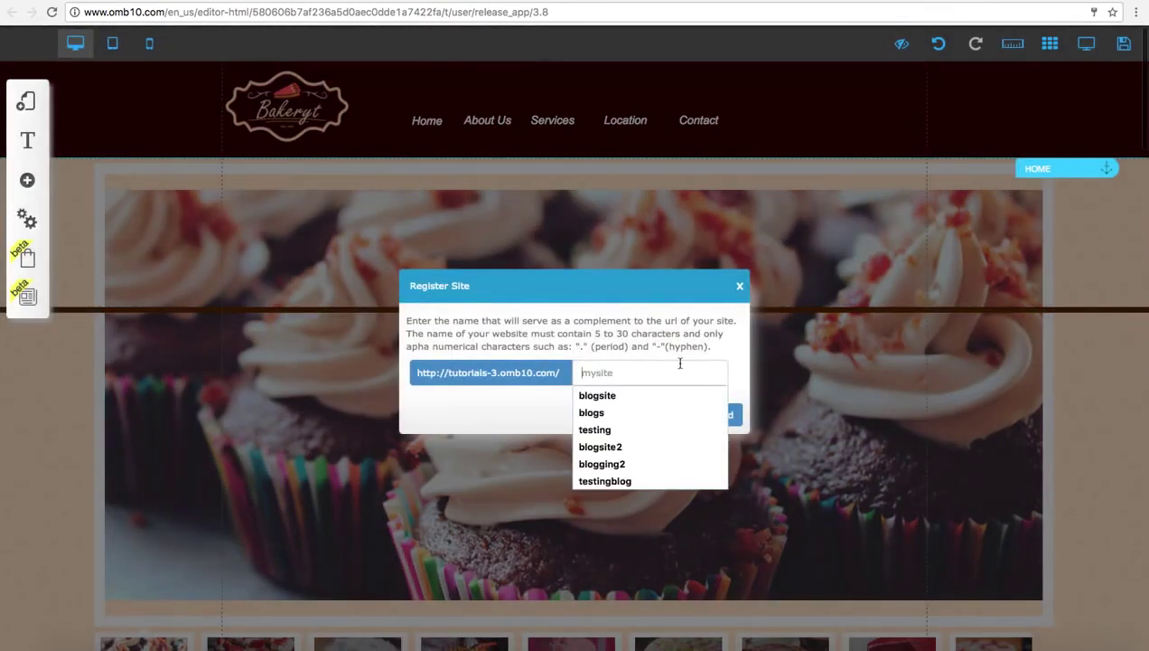
type("bakery")
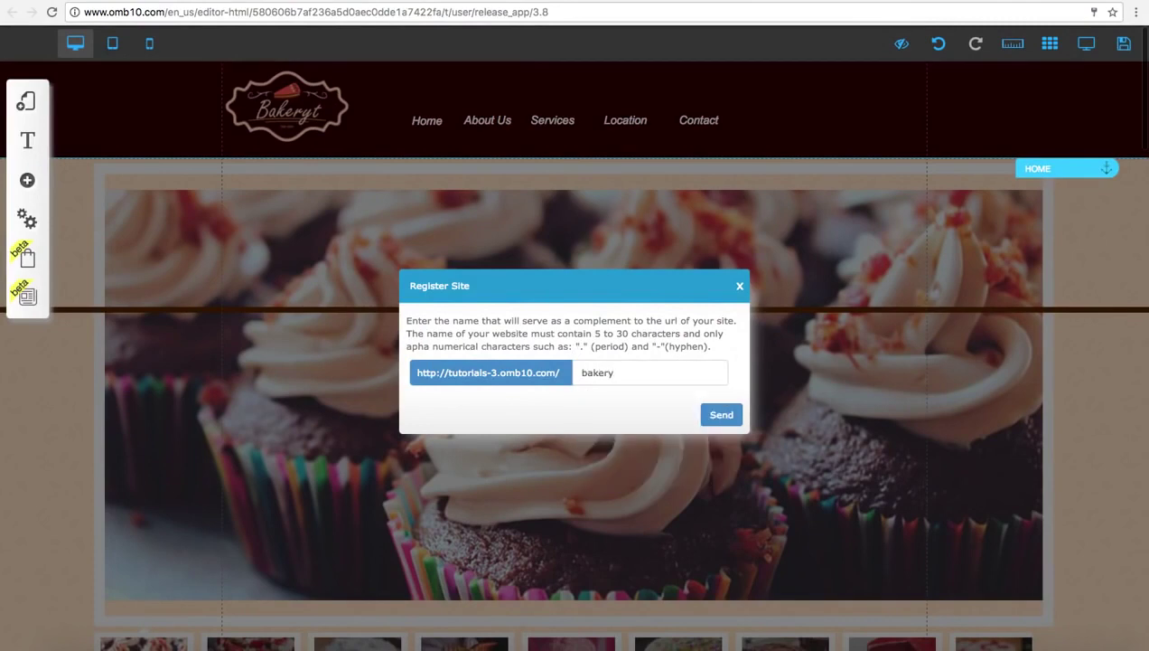
left_click(732, 412)
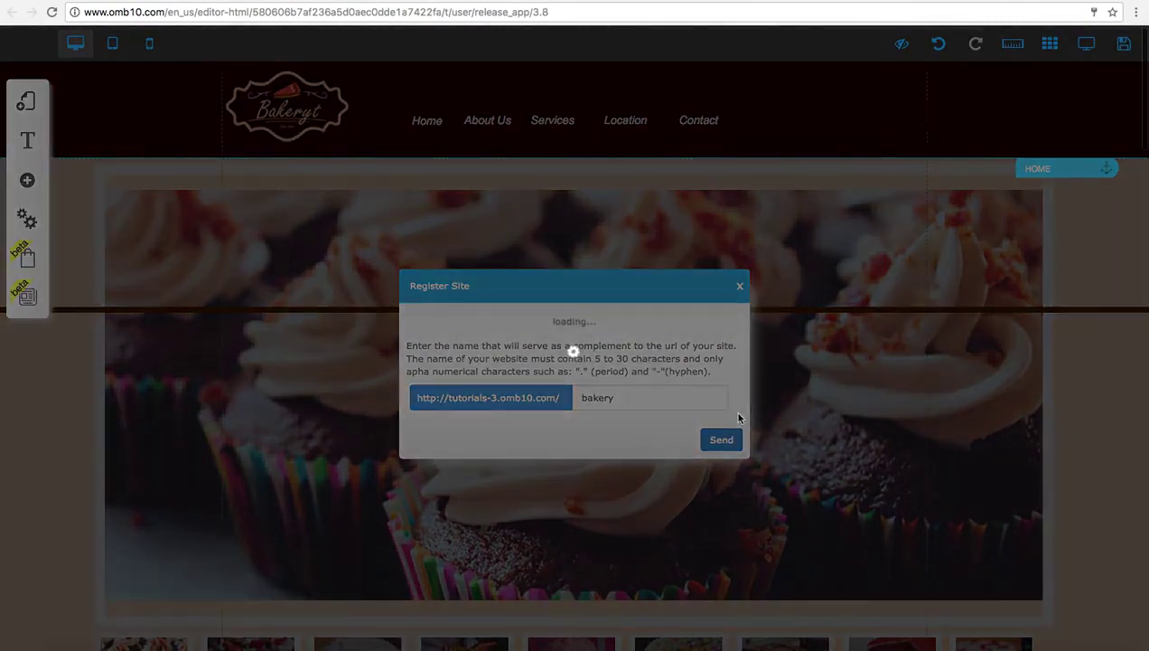
left_click(762, 494)
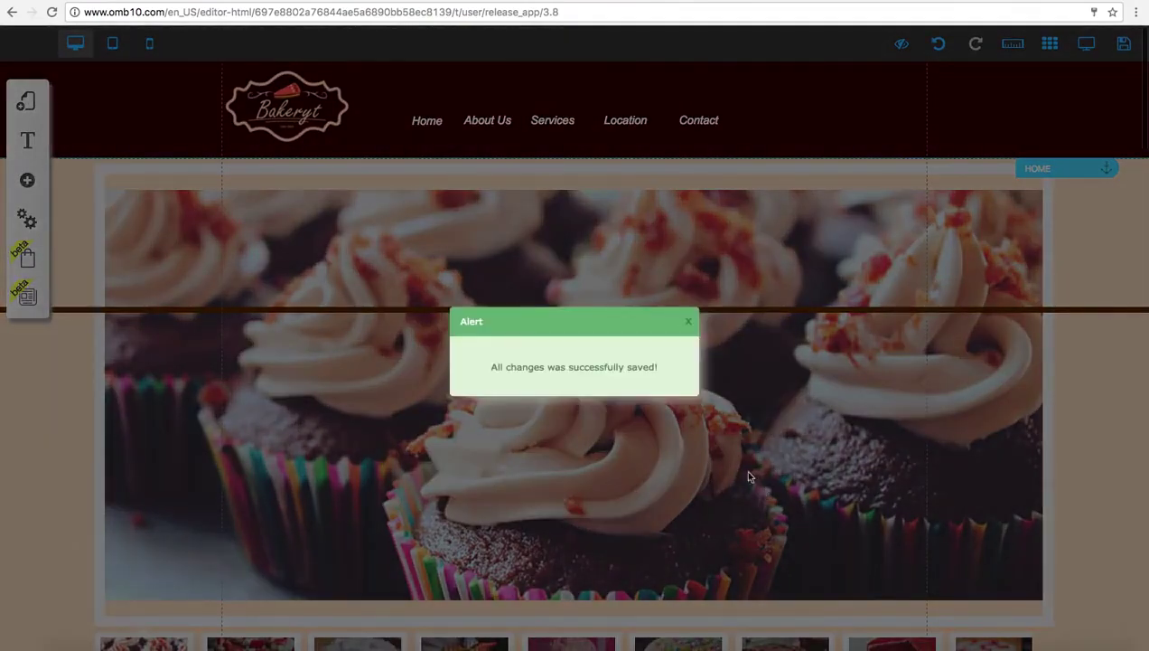
left_click(690, 323)
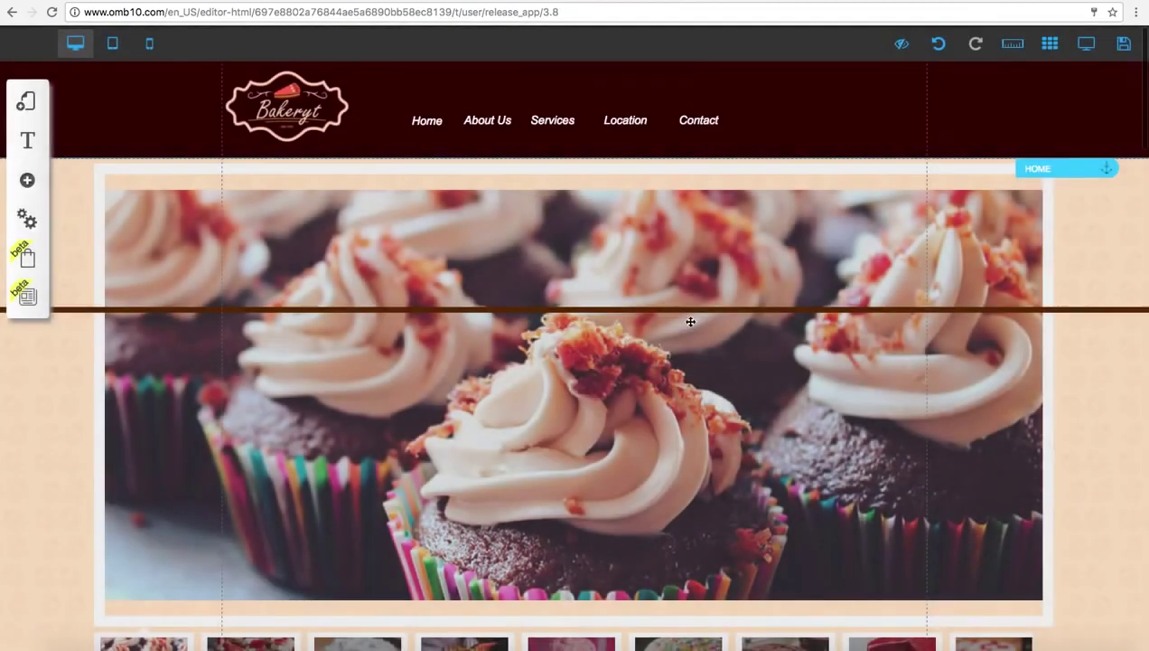
Step: Leave the site editor and open the list of own sites in the Builderall office
key("super+w")
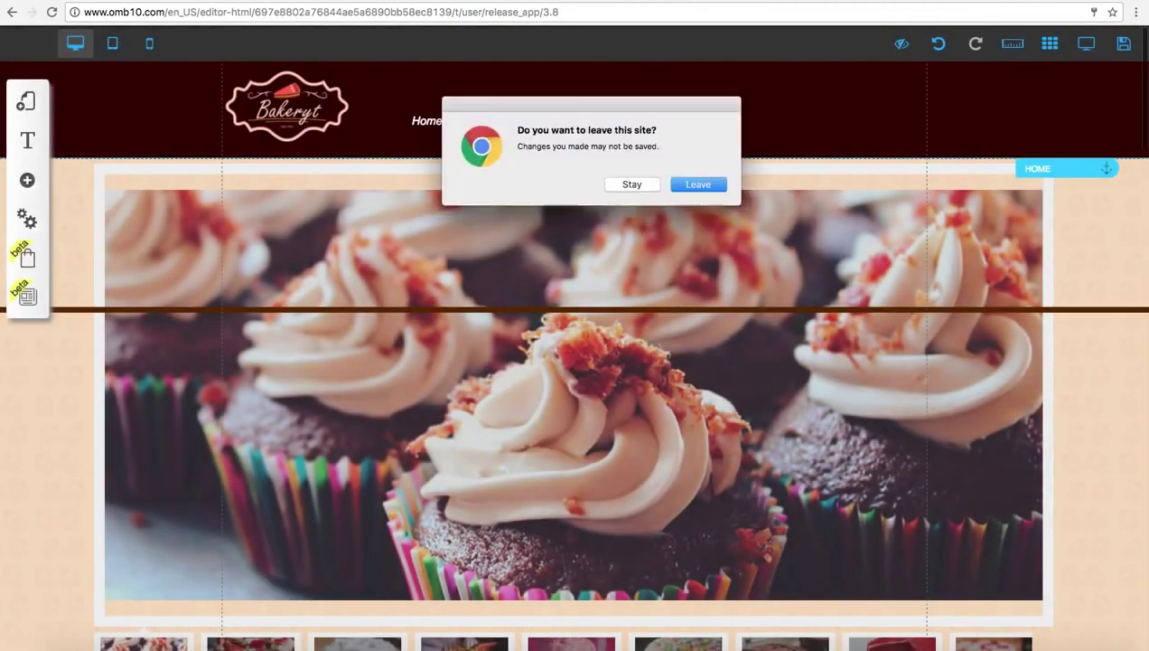
left_click(700, 185)
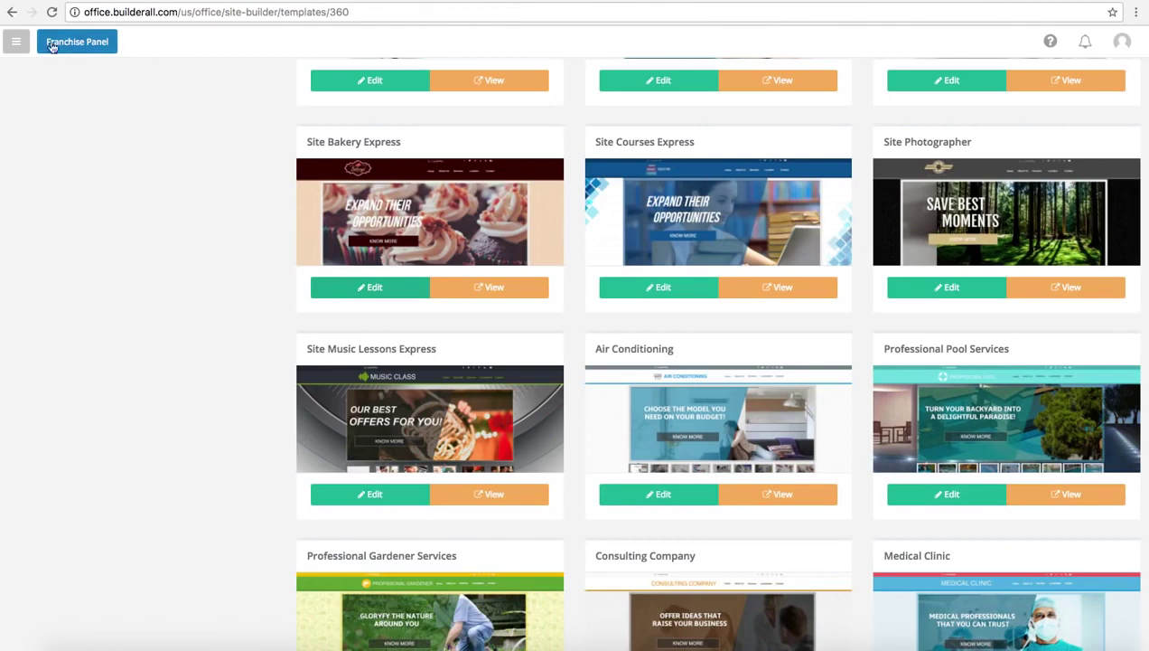
left_click(16, 42)
left_click(76, 248)
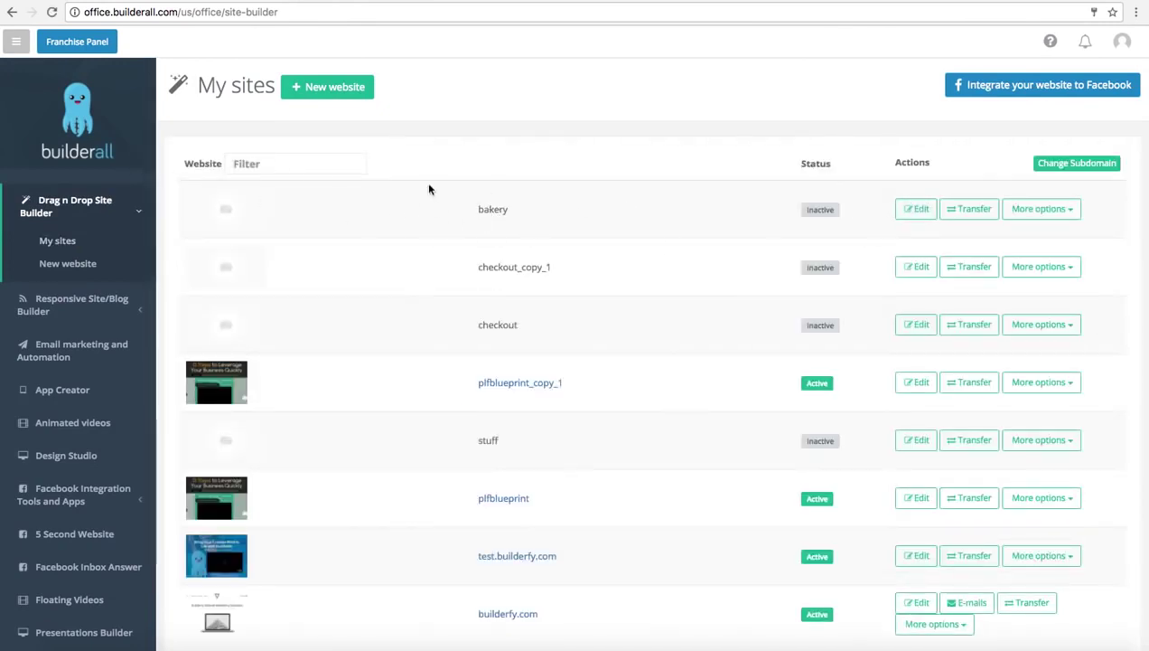
Step: Publish the bakery site from the site list
double_click(501, 211)
left_click(536, 210)
left_click(1030, 209)
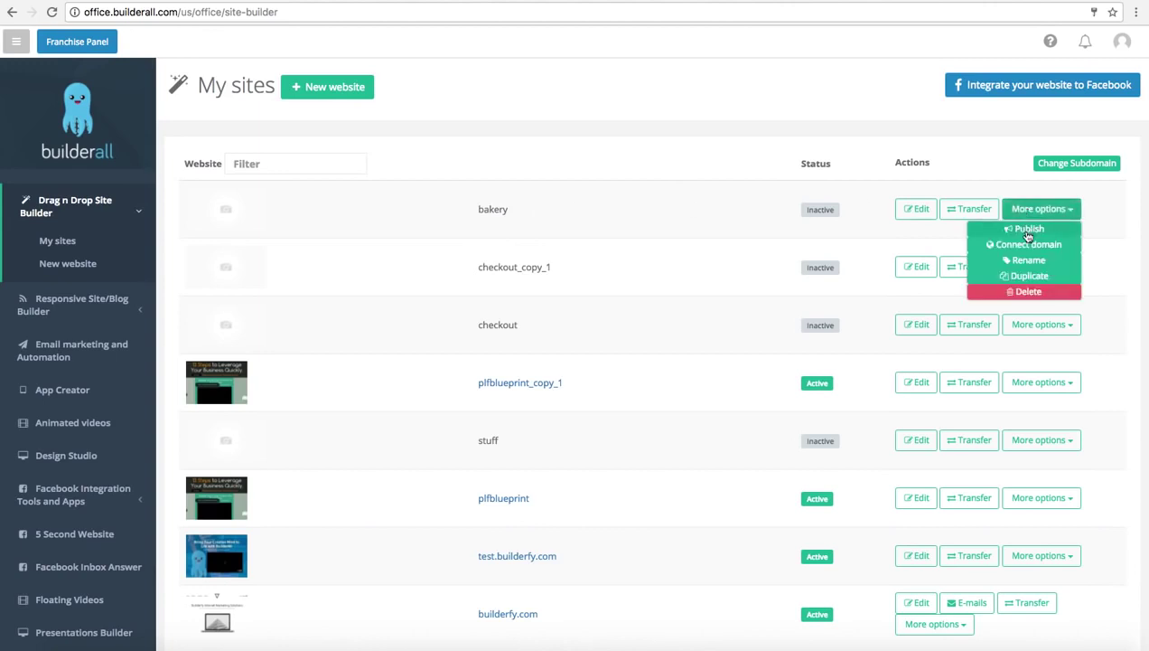
left_click(1027, 231)
left_click(690, 183)
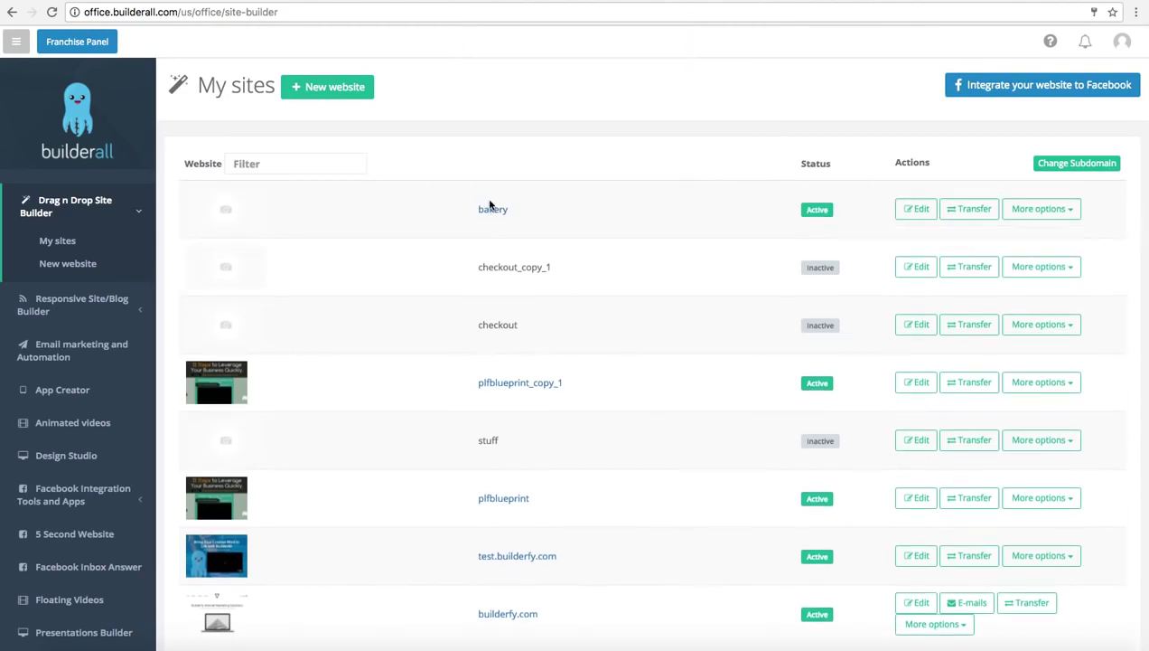
Step: Open the published bakery site, dismiss the translation offer and show the third picture of its gallery
left_click(488, 199)
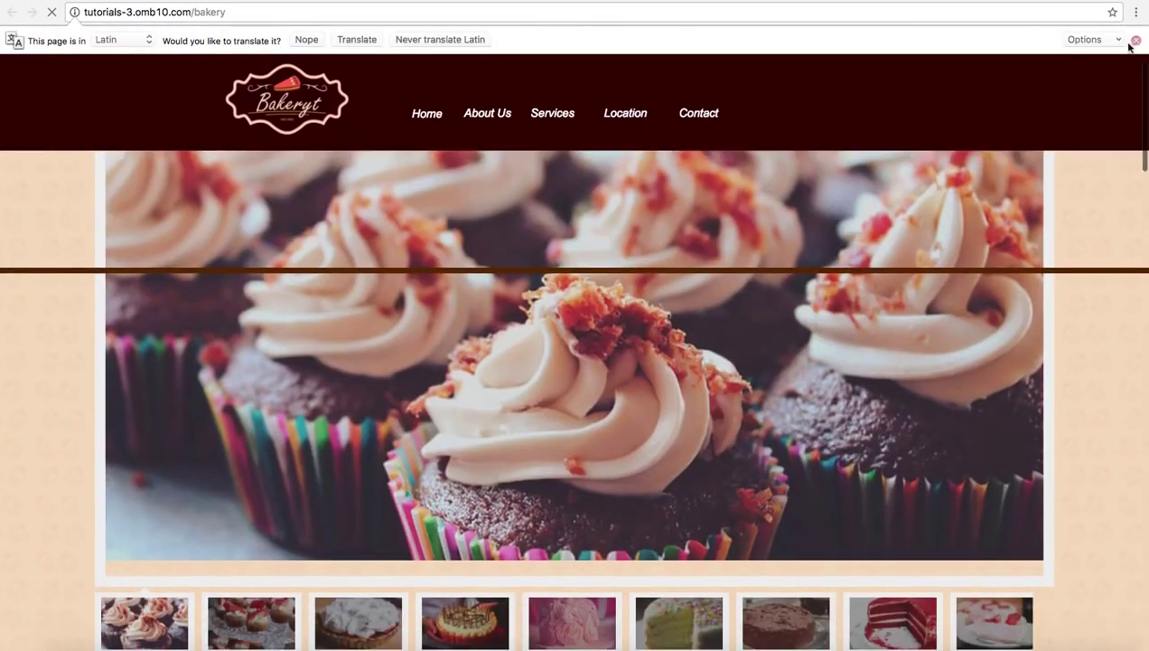
left_click(1135, 40)
scroll(290, 506, "down", 2)
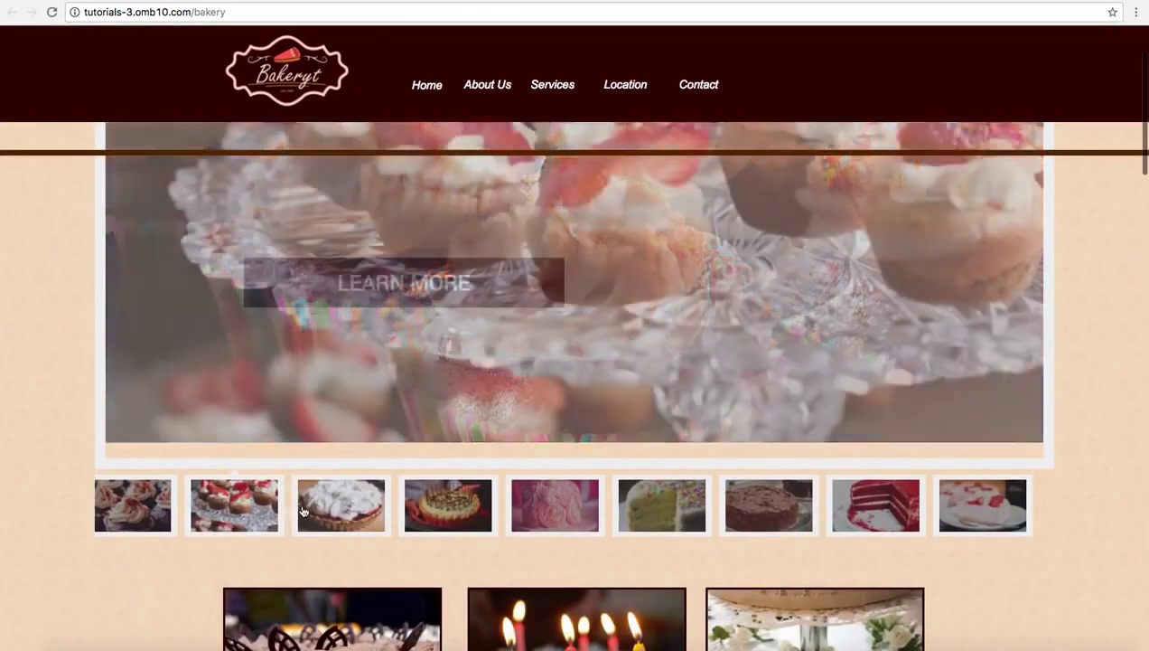
left_click(324, 512)
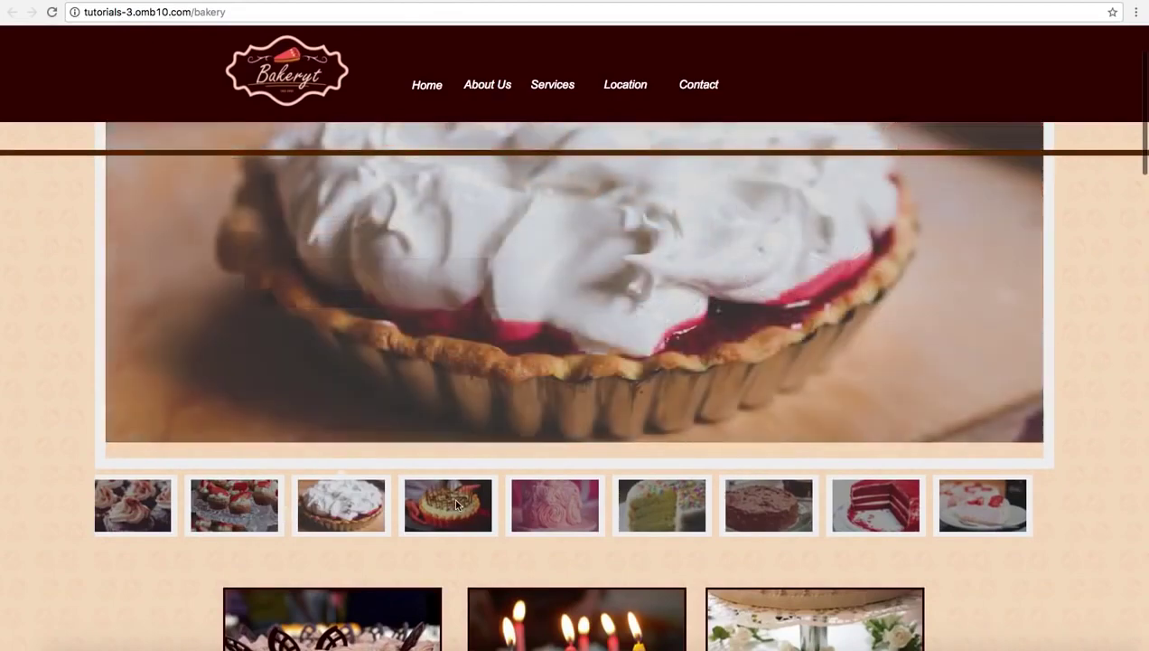